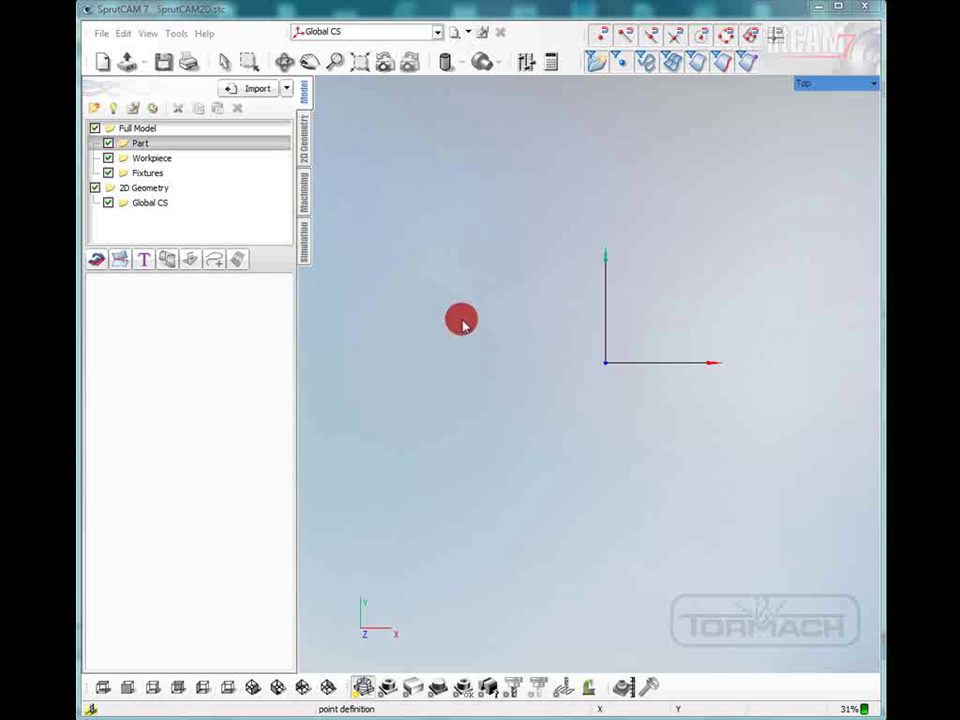
# In 2D geometry, turn on grid snapping and draw a horizontal line from X -1, Y 0 to X 1, Y 0.
pyautogui.click(305, 145)
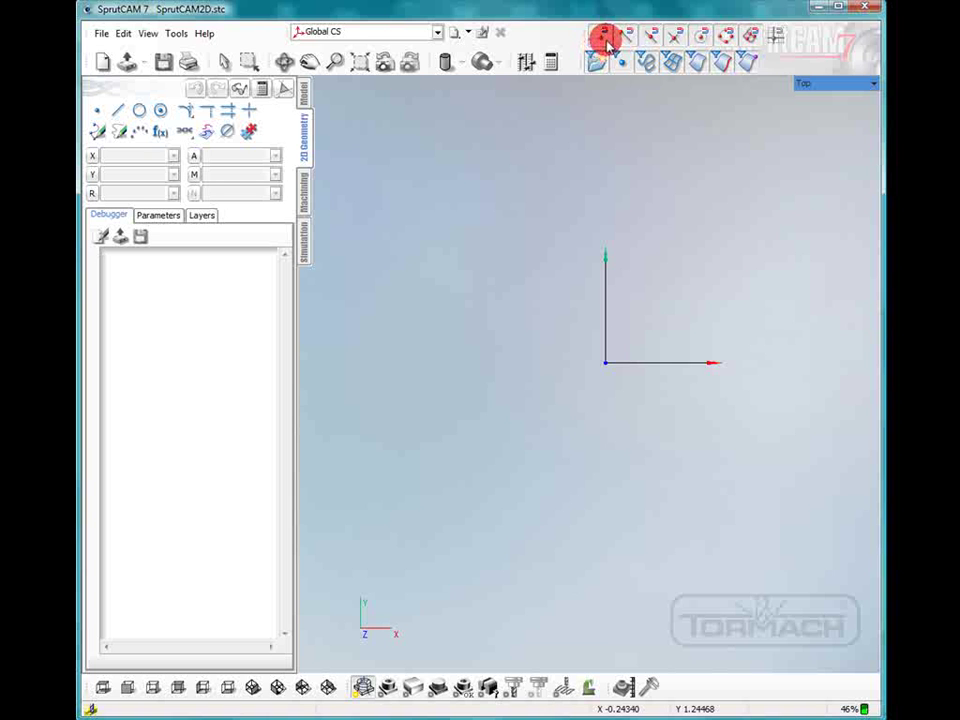
pyautogui.click(776, 40)
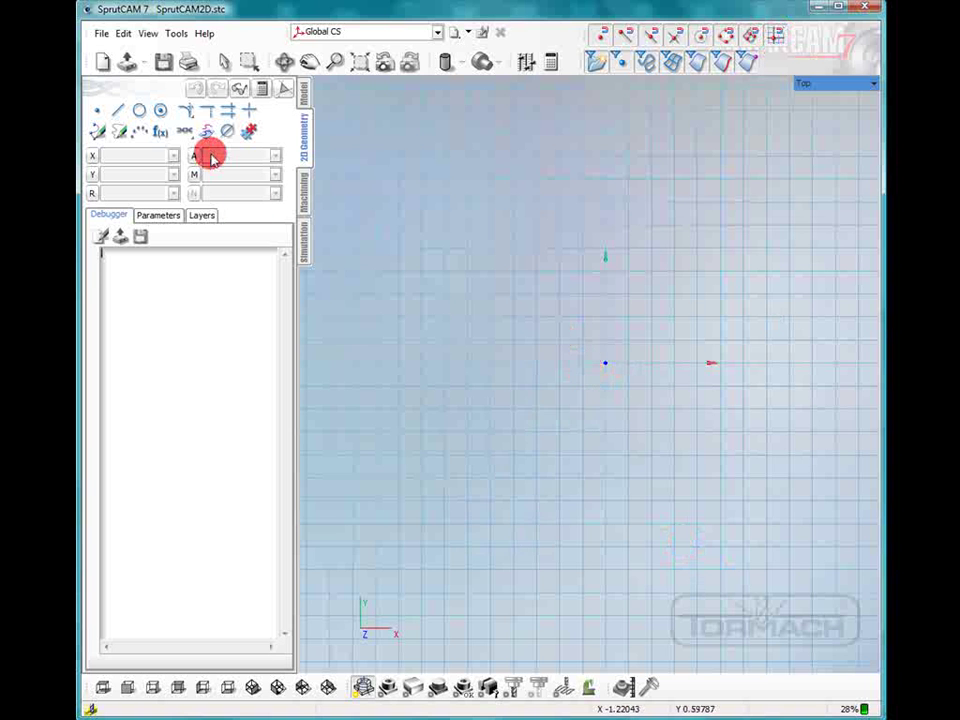
pyautogui.click(120, 114)
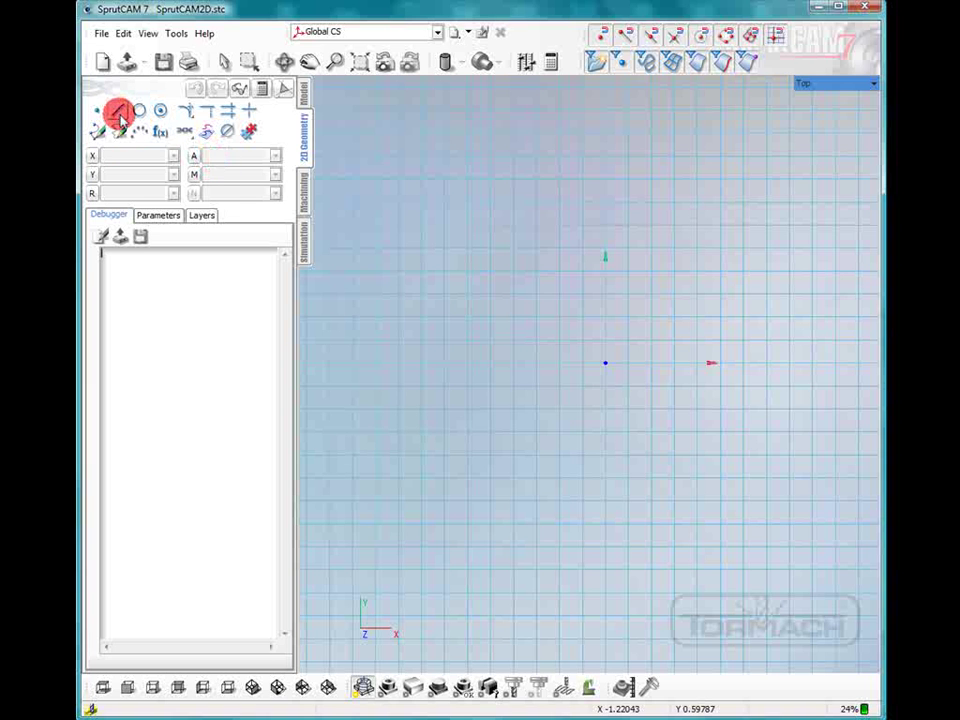
pyautogui.click(120, 115)
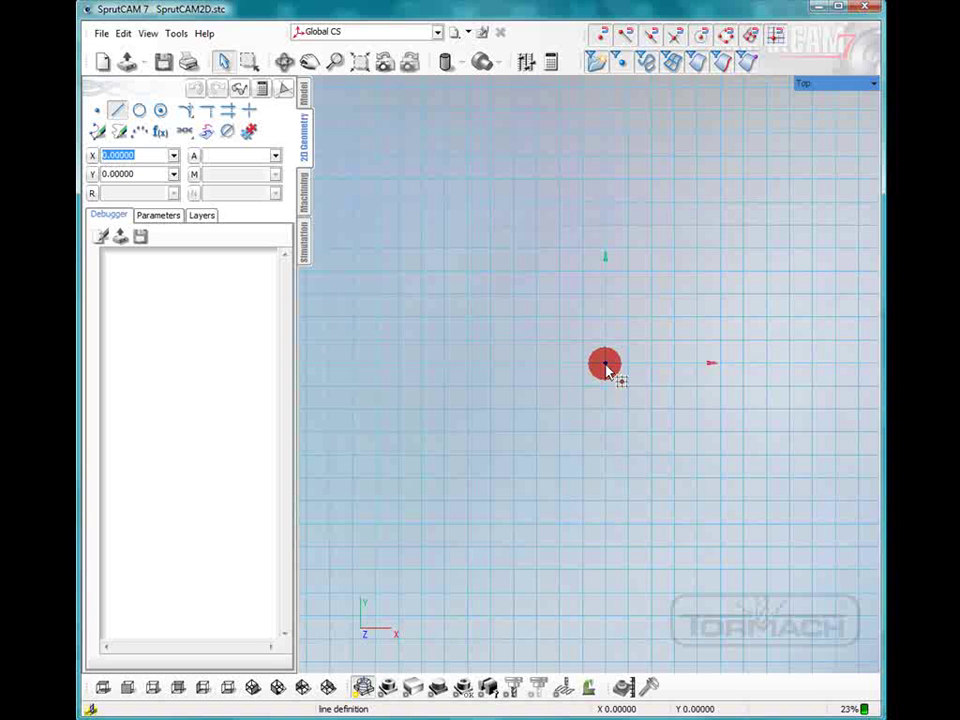
pyautogui.click(605, 364)
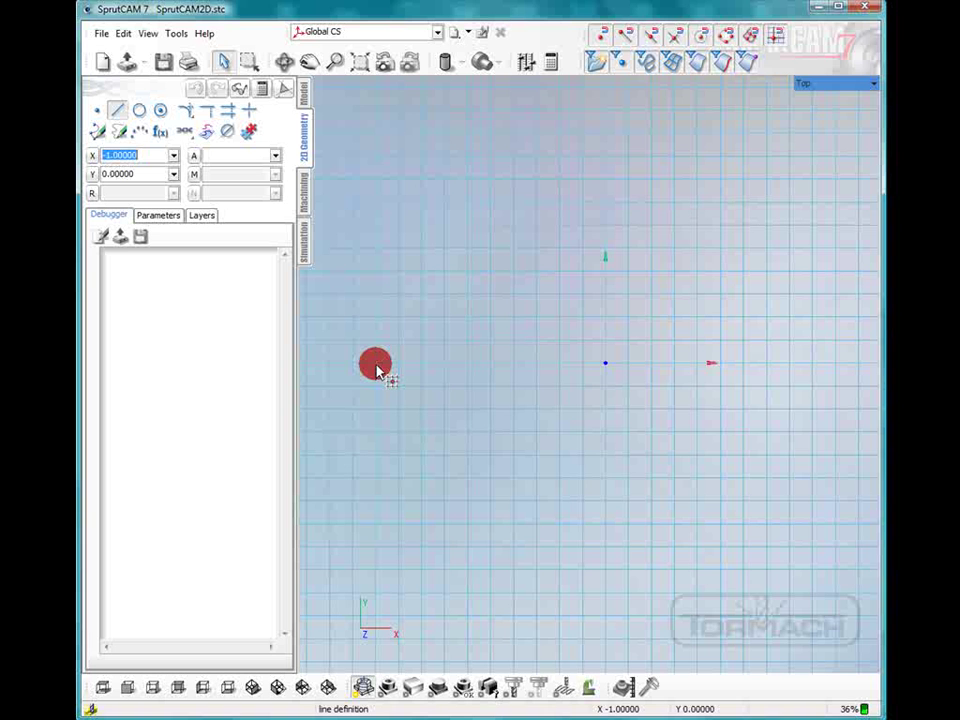
pyautogui.click(376, 370)
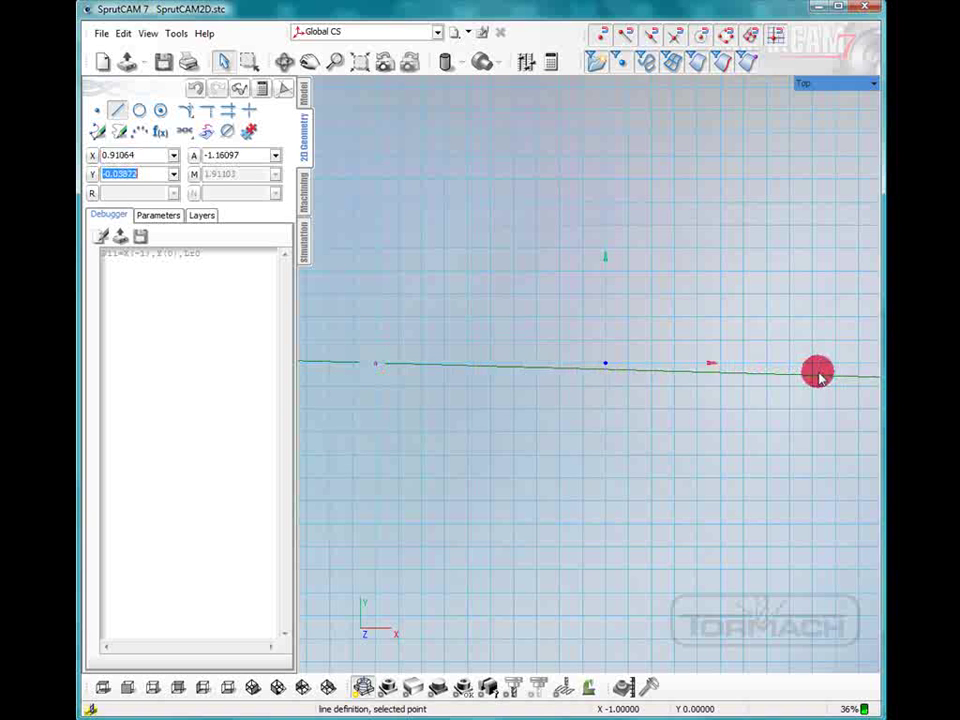
pyautogui.click(836, 370)
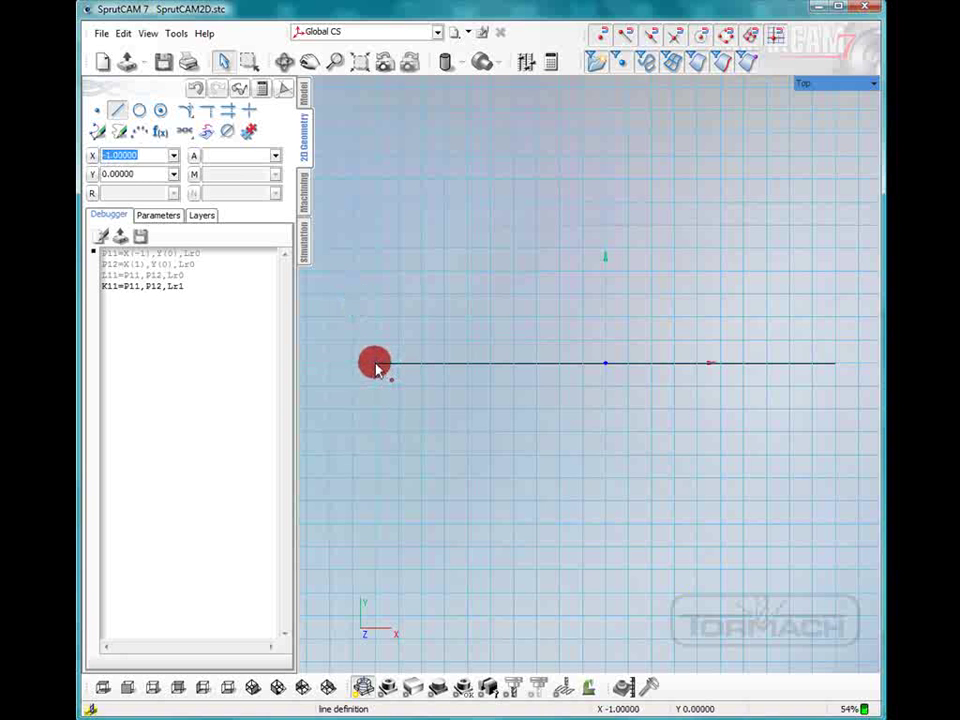
# Draw crossing diagonals from the horizontal line's ends: (-1, 0) to (0.4, -1) and (1, 0) to (-0.4, -1).
pyautogui.click(377, 365)
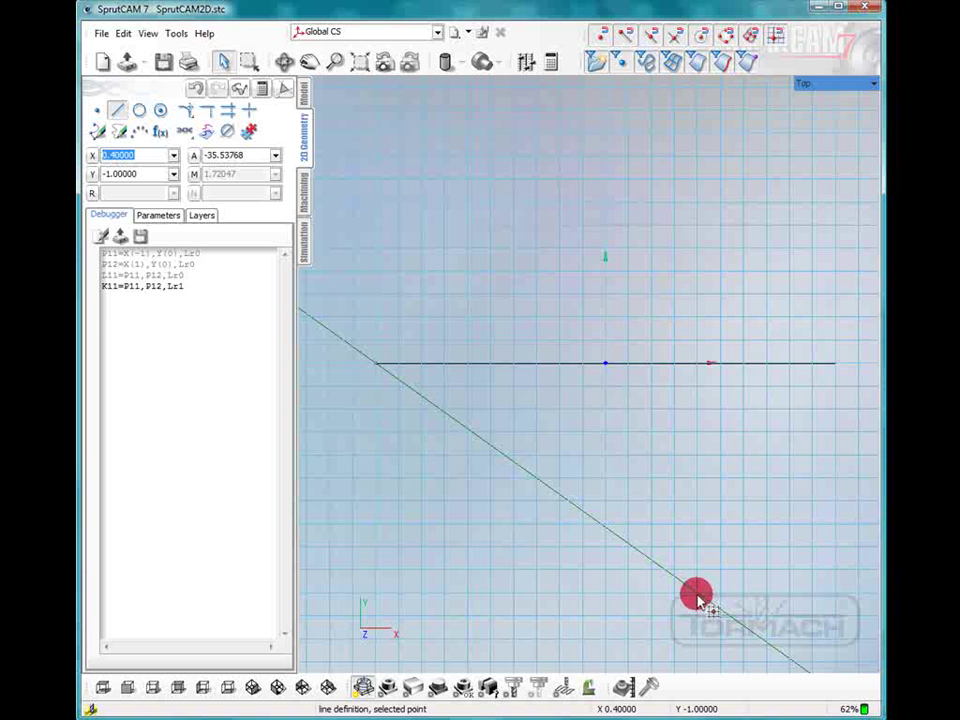
pyautogui.click(697, 596)
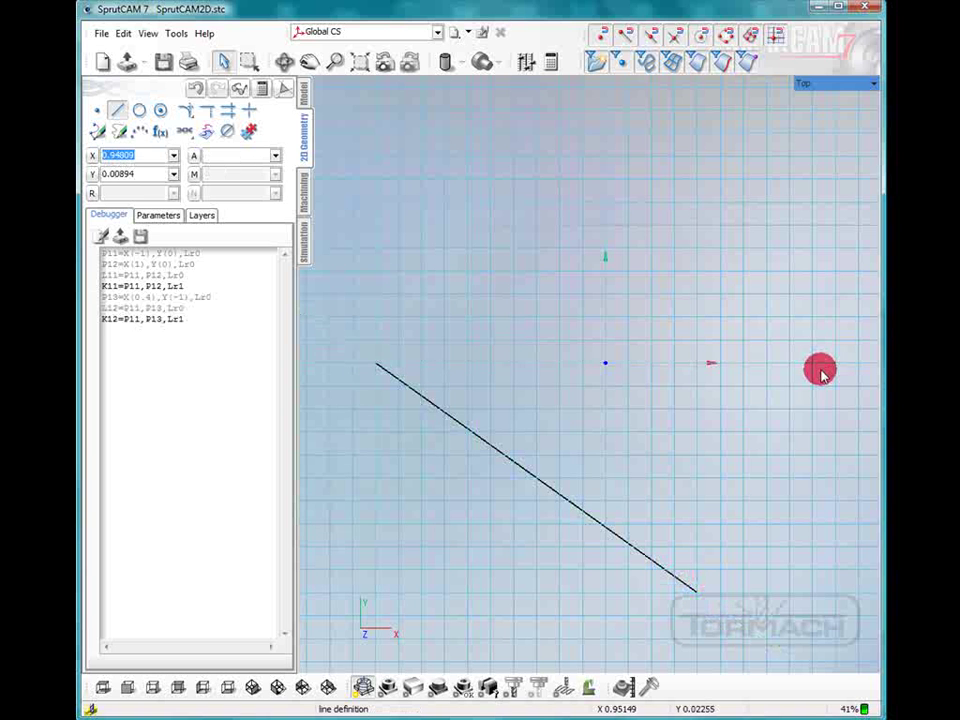
pyautogui.click(836, 366)
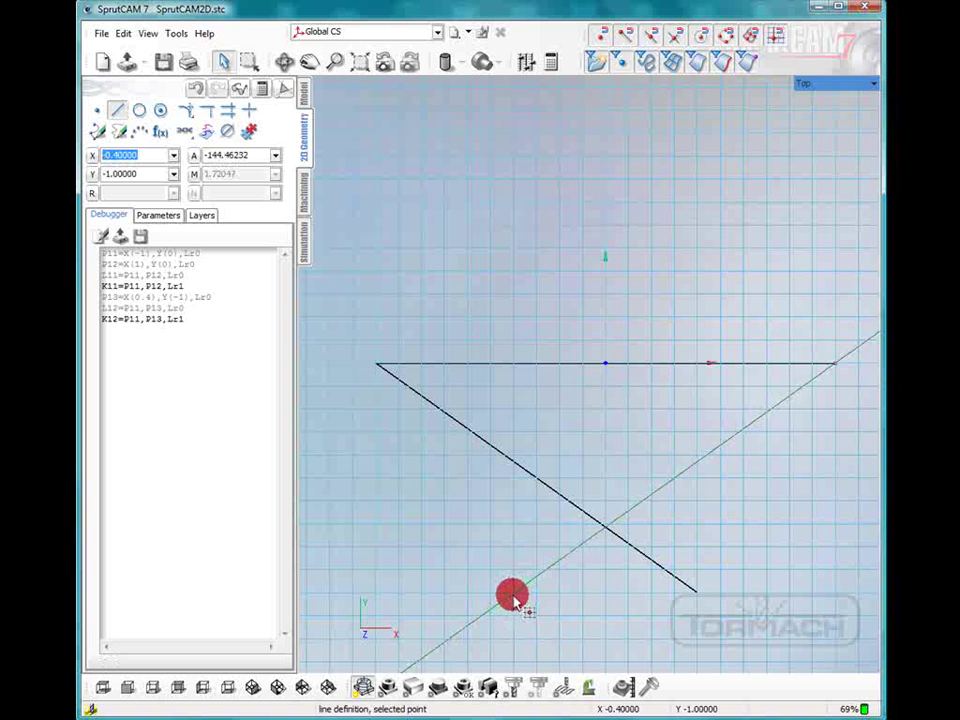
pyautogui.click(513, 596)
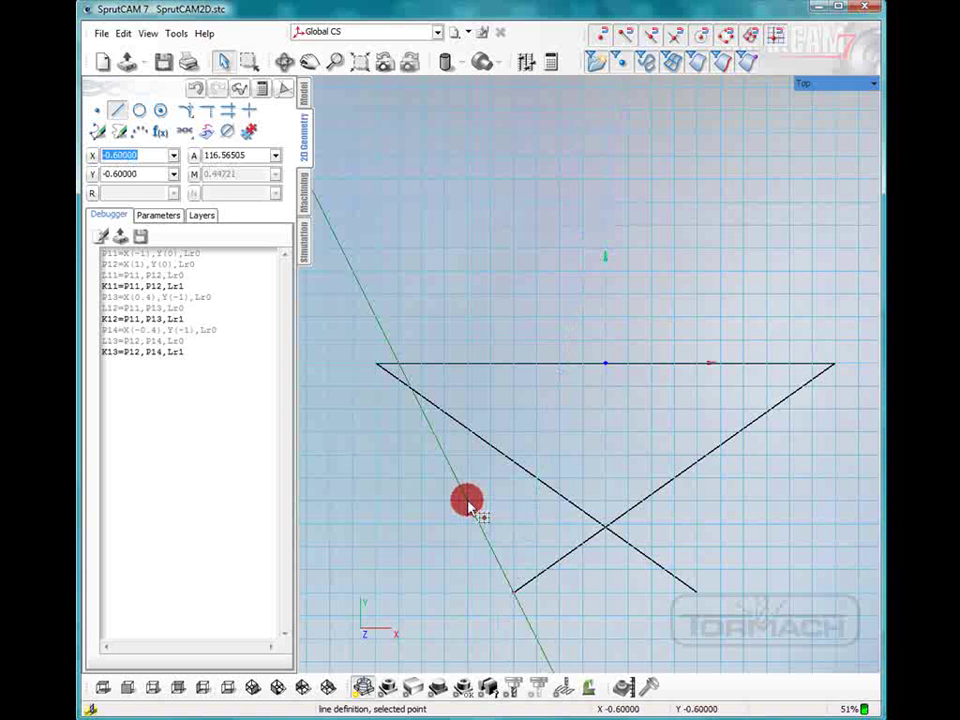
pyautogui.press('Escape')
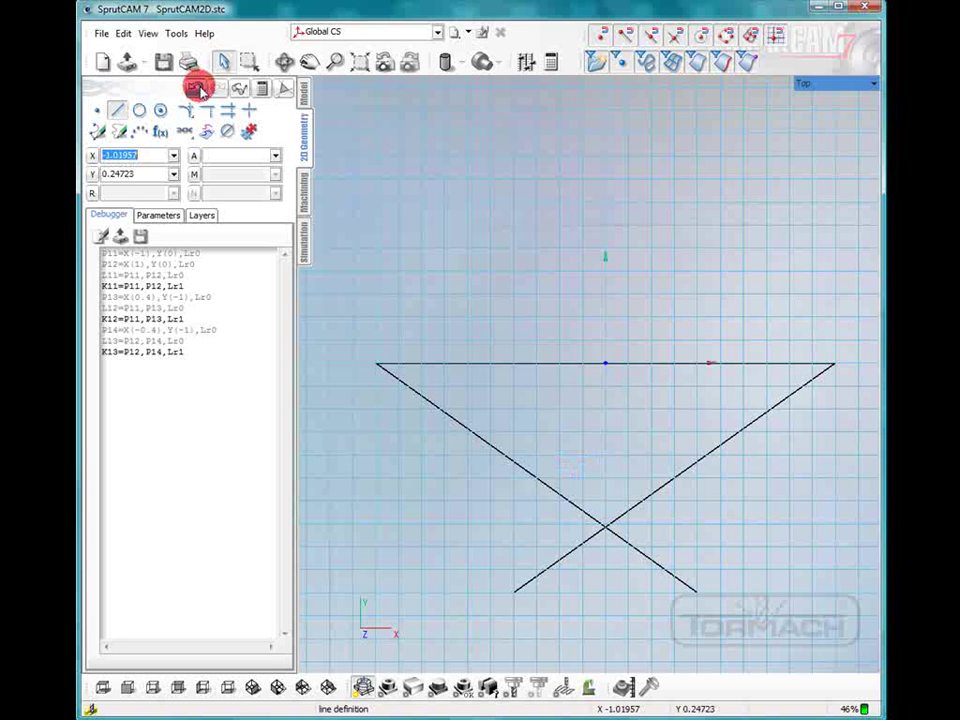
# Undo both crossing diagonals, keeping only the horizontal line.
pyautogui.click(199, 88)
pyautogui.click(199, 88)
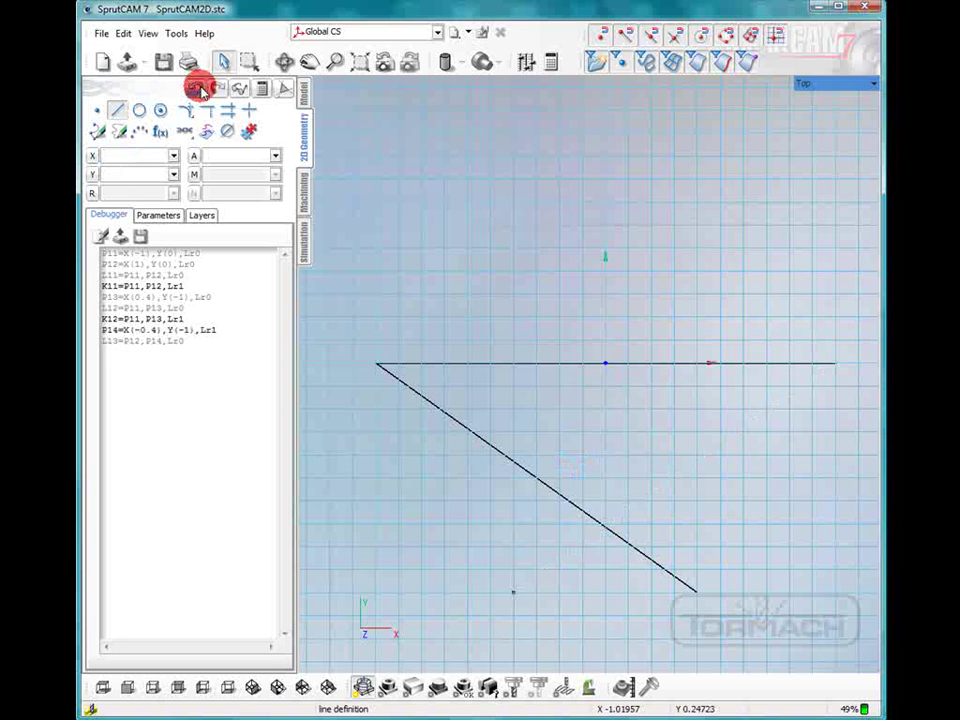
pyautogui.click(200, 88)
pyautogui.click(199, 89)
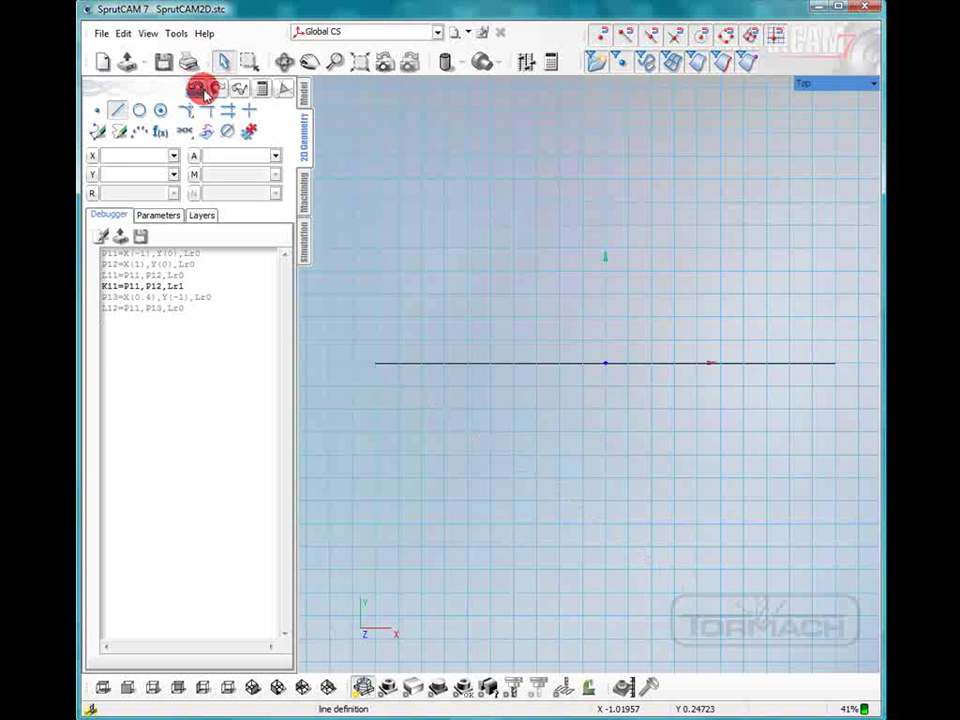
# Draw wider crossing diagonals from the horizontal line's ends: (-1, 0) to (0.6, -1) and (1, 0) to (-0.6, -1).
pyautogui.click(428, 388)
pyautogui.click(161, 110)
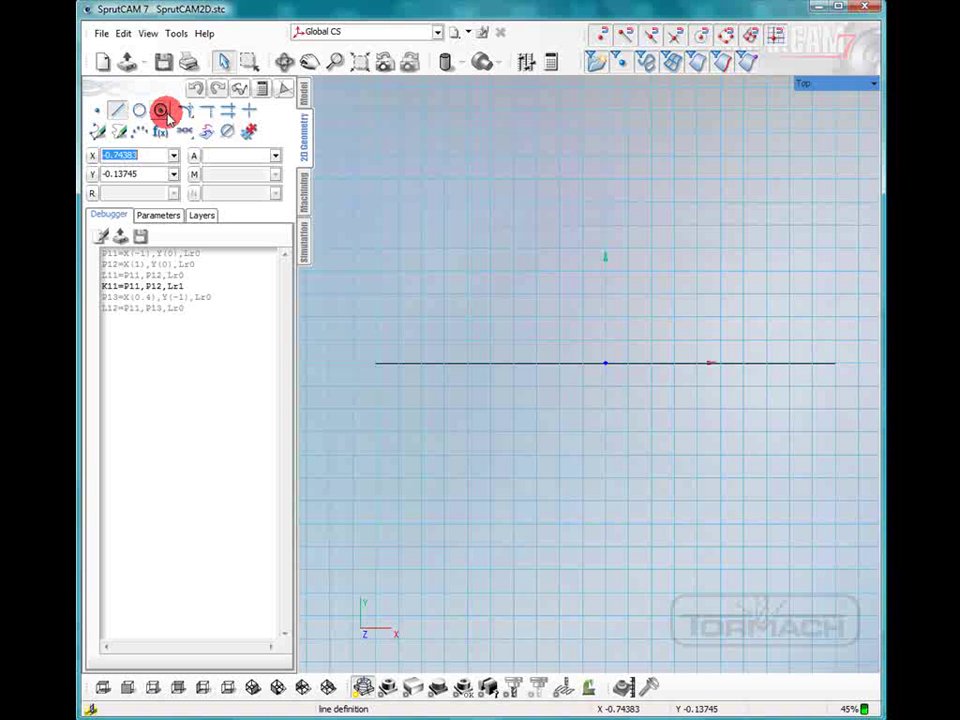
pyautogui.click(377, 365)
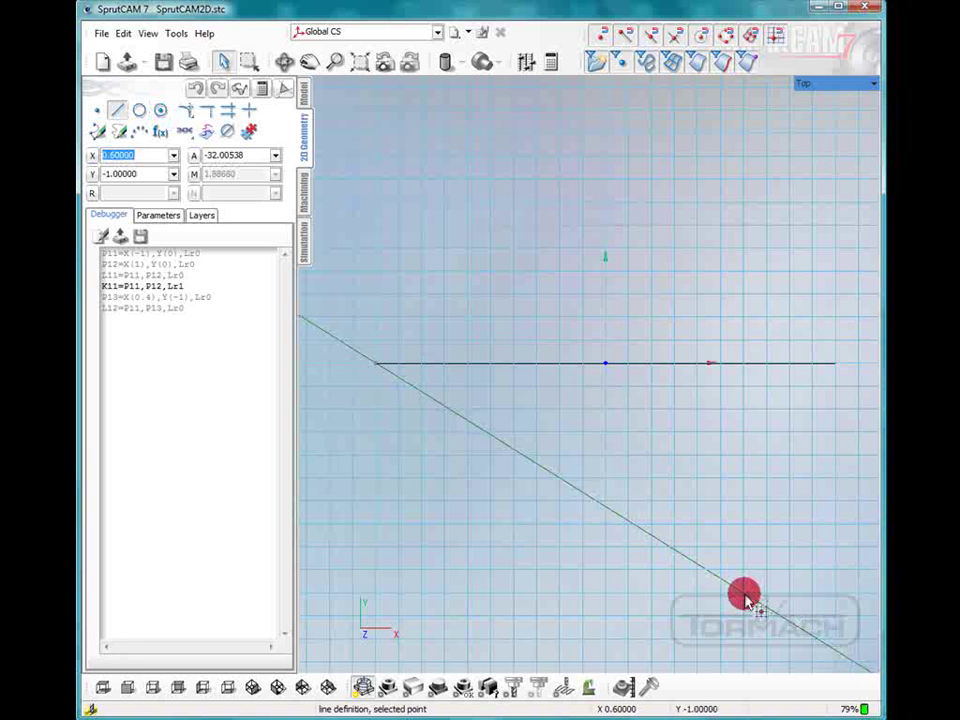
pyautogui.click(744, 596)
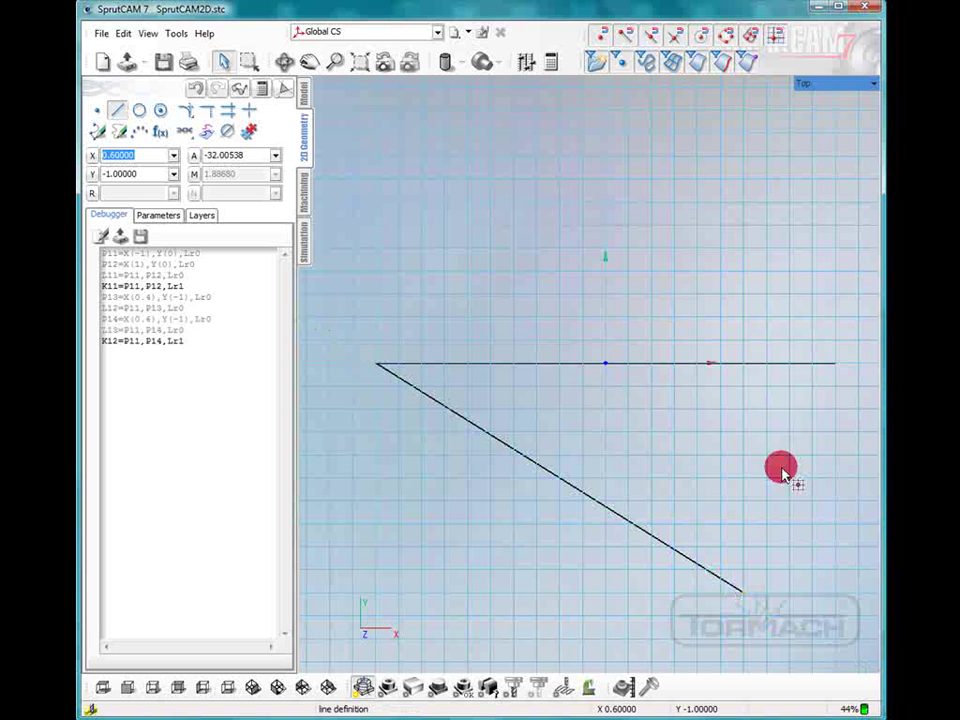
pyautogui.click(836, 366)
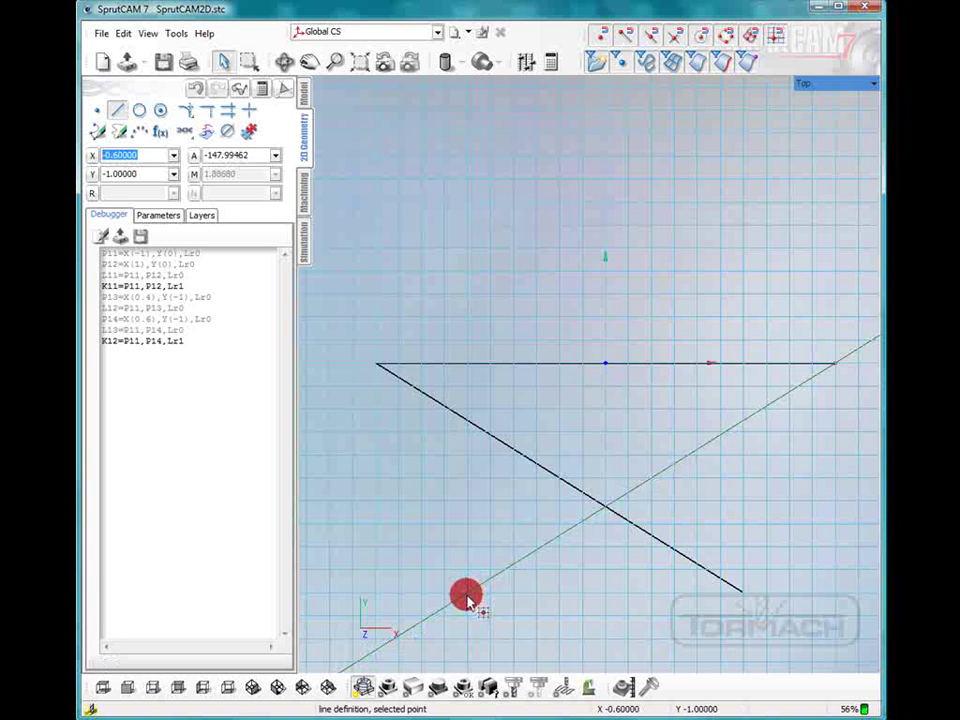
pyautogui.click(466, 597)
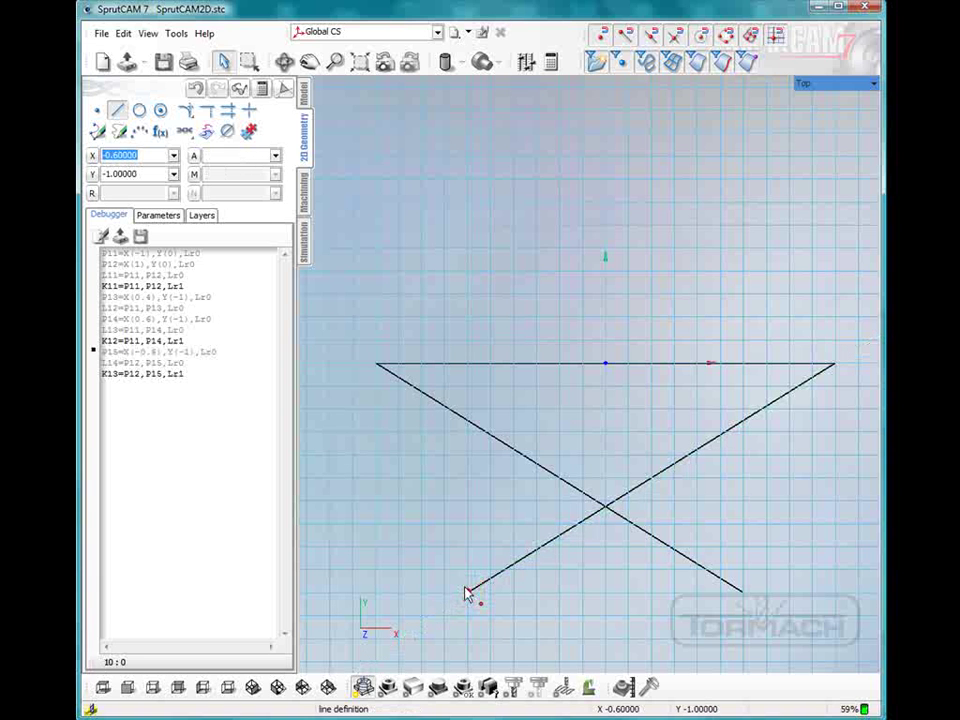
# Complete the five-pointed star with lines from (-0.6, -1) up to (0, 0.6) and down to (0.6, -1).
pyautogui.click(466, 594)
pyautogui.click(601, 226)
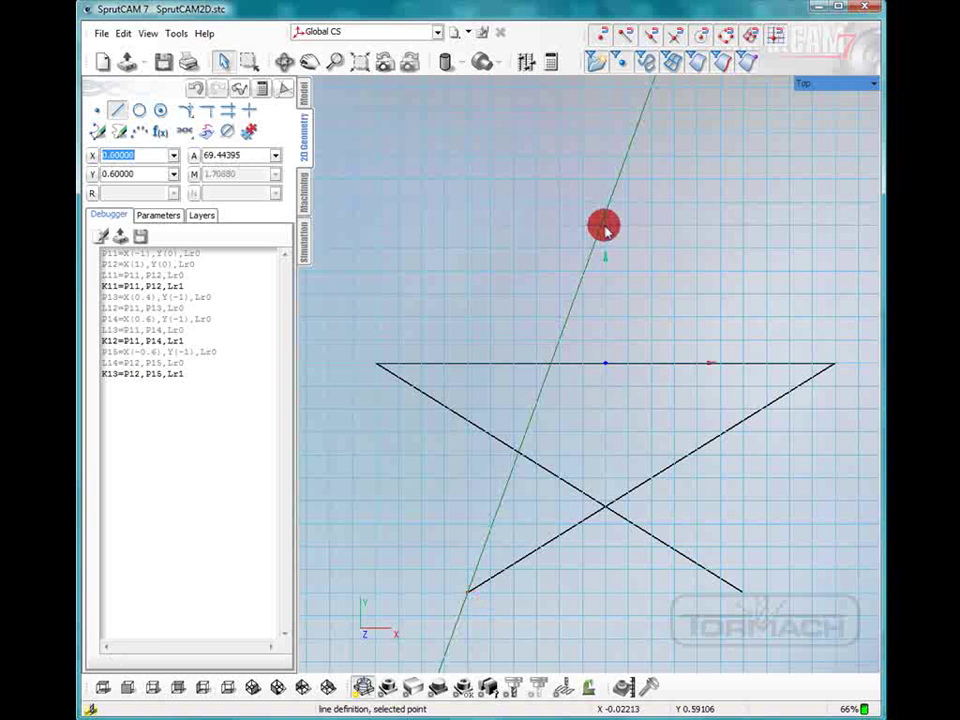
pyautogui.click(603, 228)
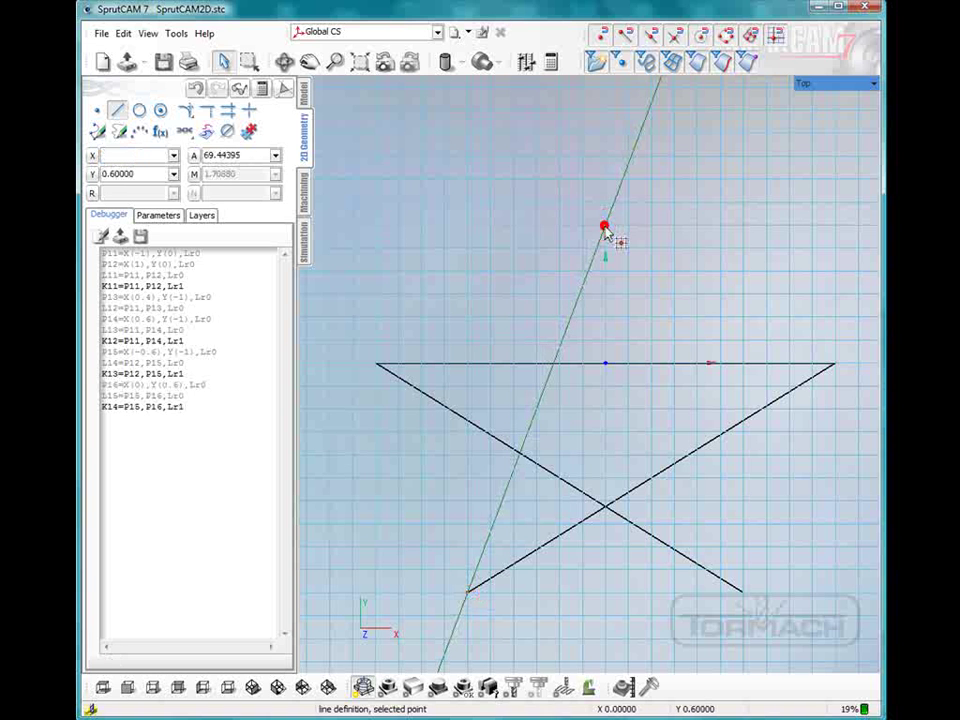
pyautogui.click(739, 588)
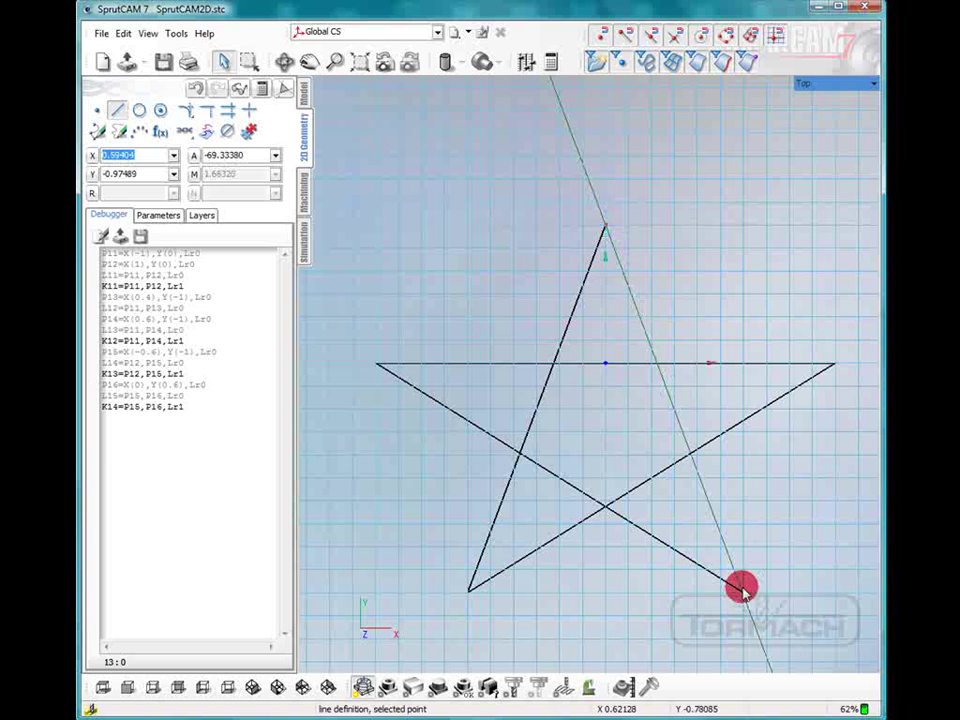
pyautogui.click(740, 592)
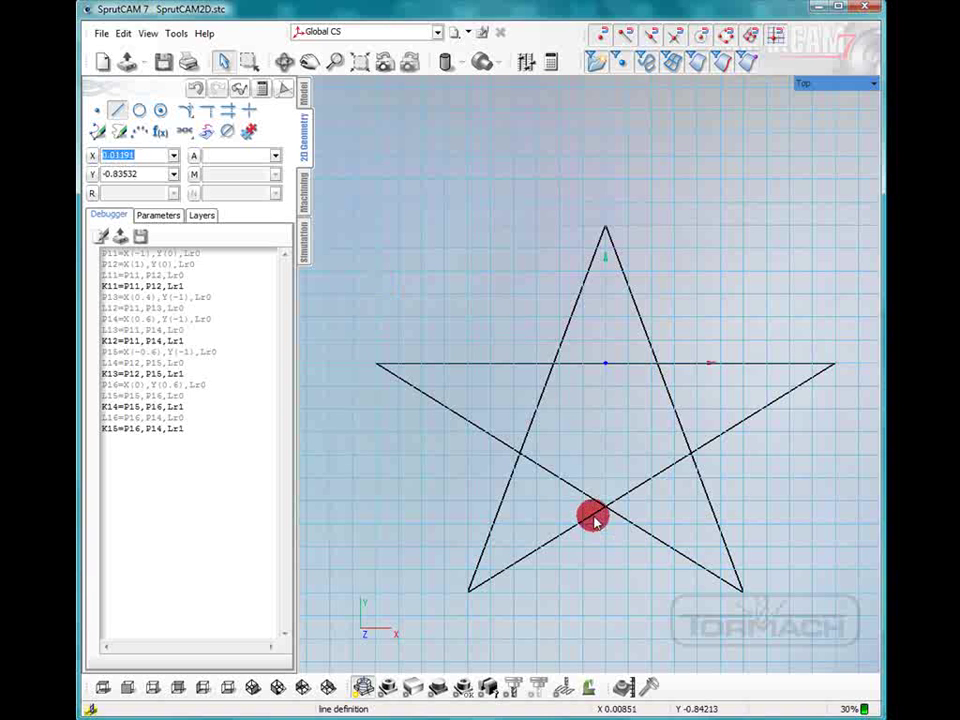
pyautogui.click(583, 364)
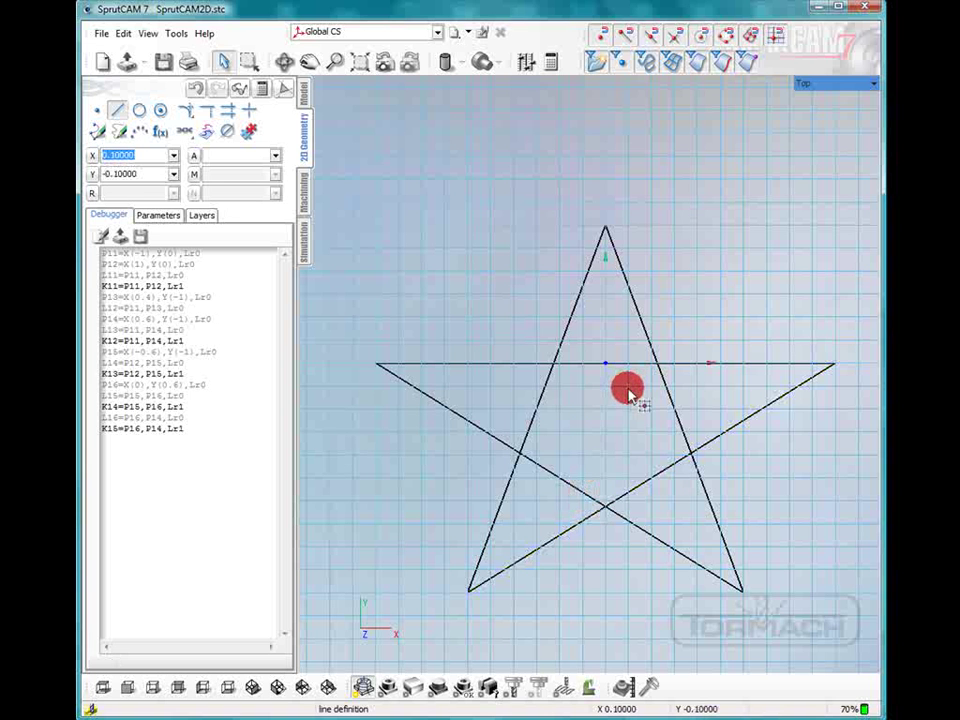
# Clip away the five inner line segments of the star so only its outer outline is left.
pyautogui.click(228, 111)
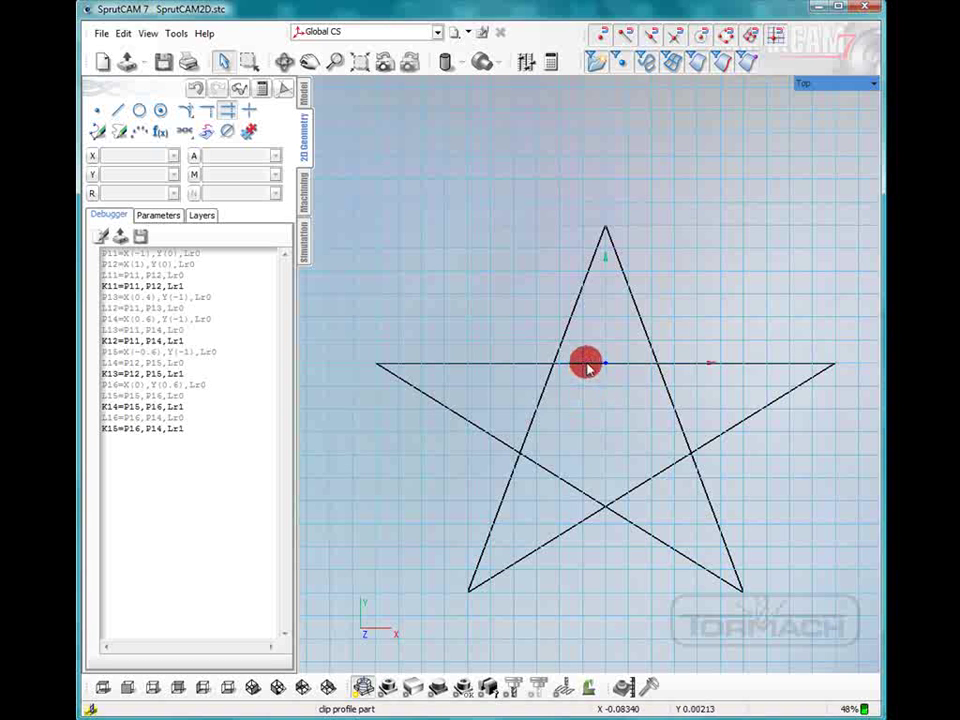
pyautogui.click(545, 383)
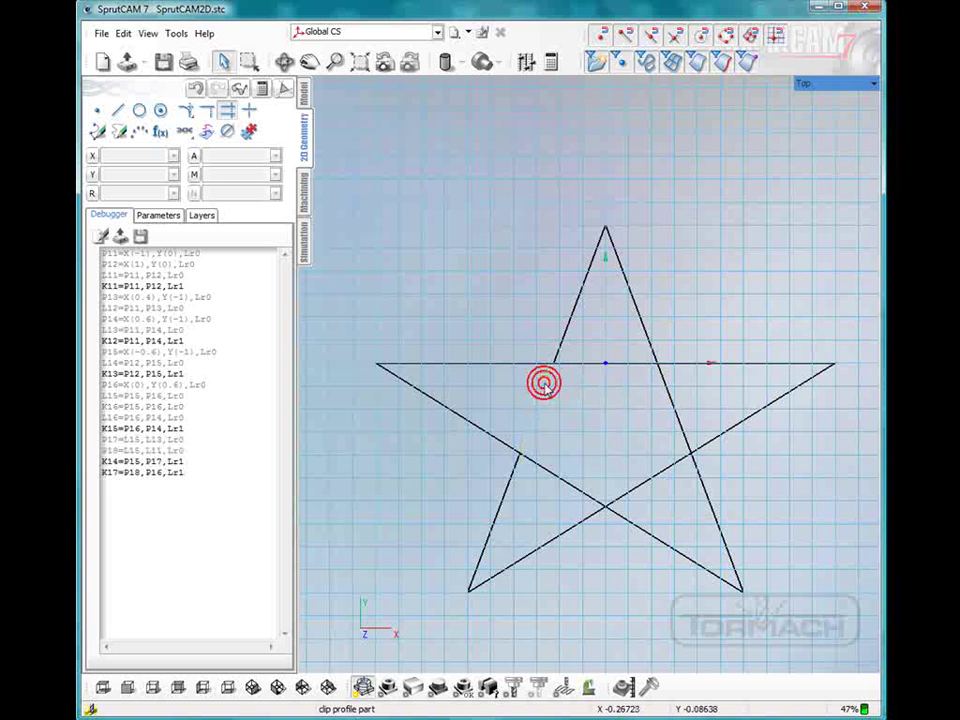
pyautogui.click(575, 487)
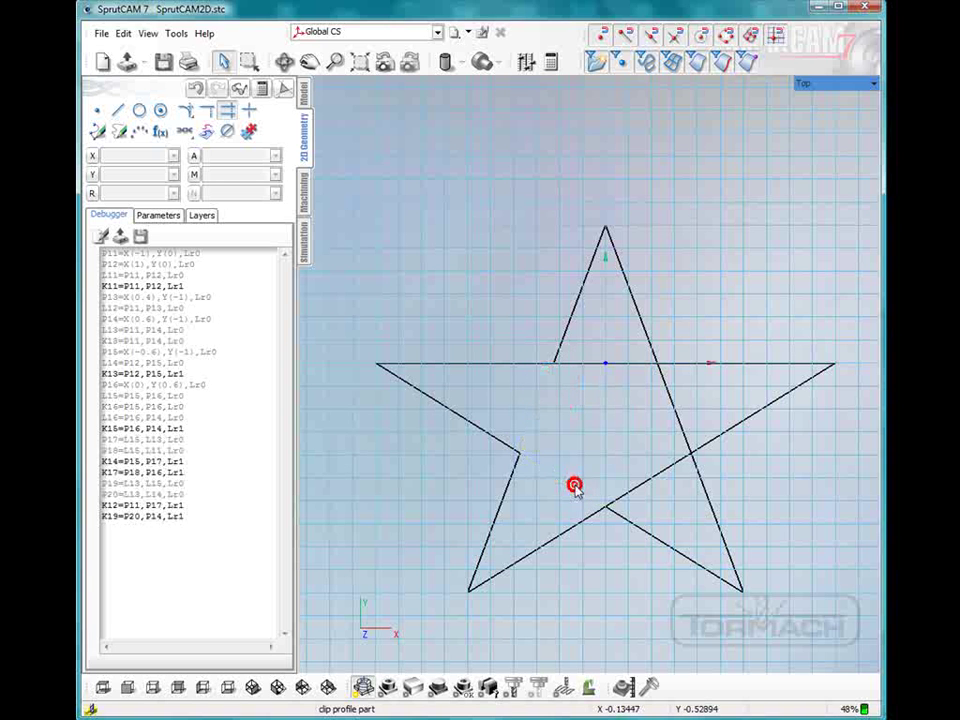
pyautogui.click(632, 497)
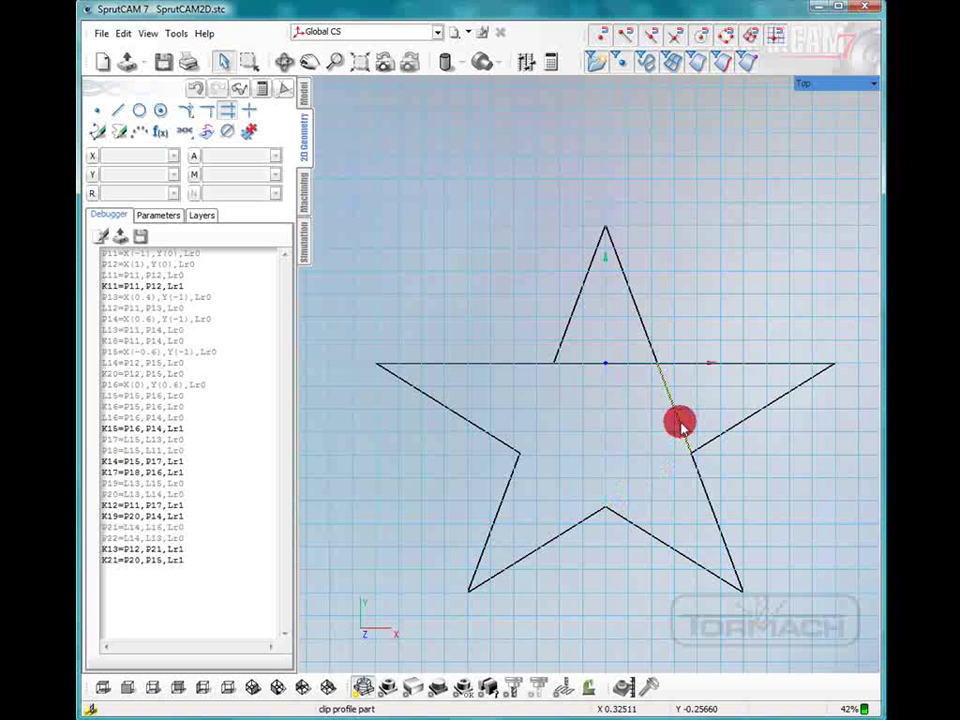
pyautogui.click(679, 422)
pyautogui.click(628, 363)
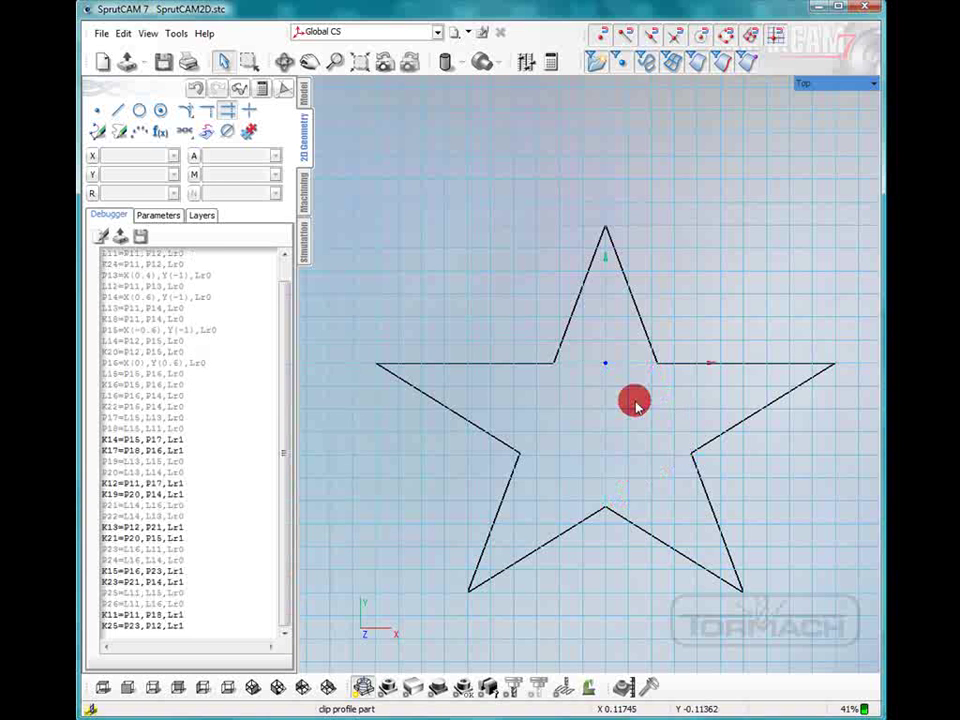
pyautogui.click(560, 357)
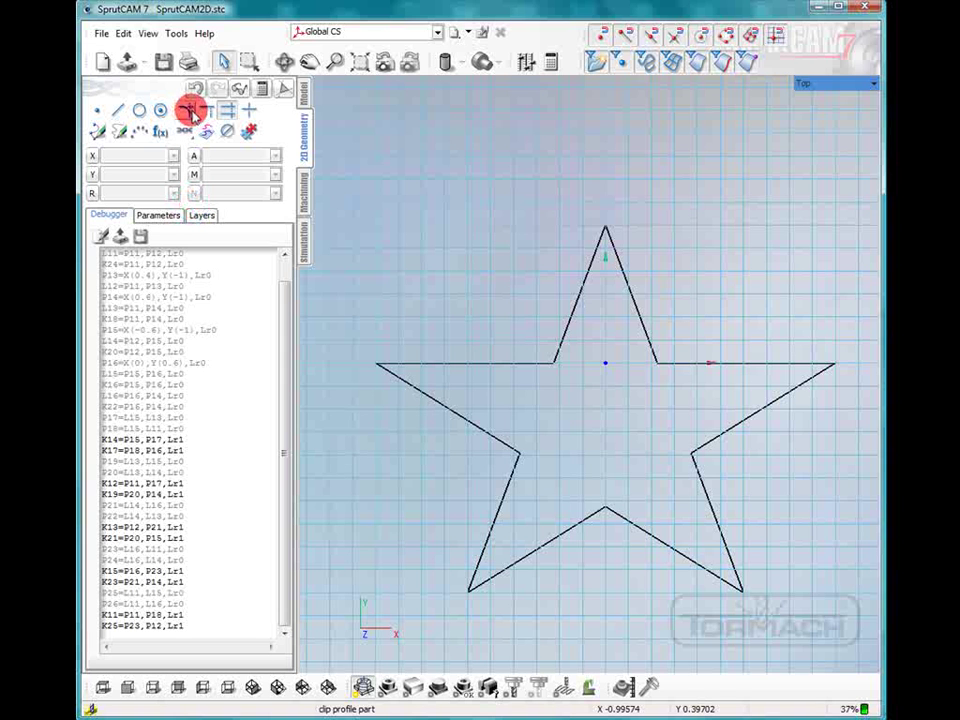
# Try to round the star's inner corner at the left base of the upper point with a radius of .125.
pyautogui.click(187, 113)
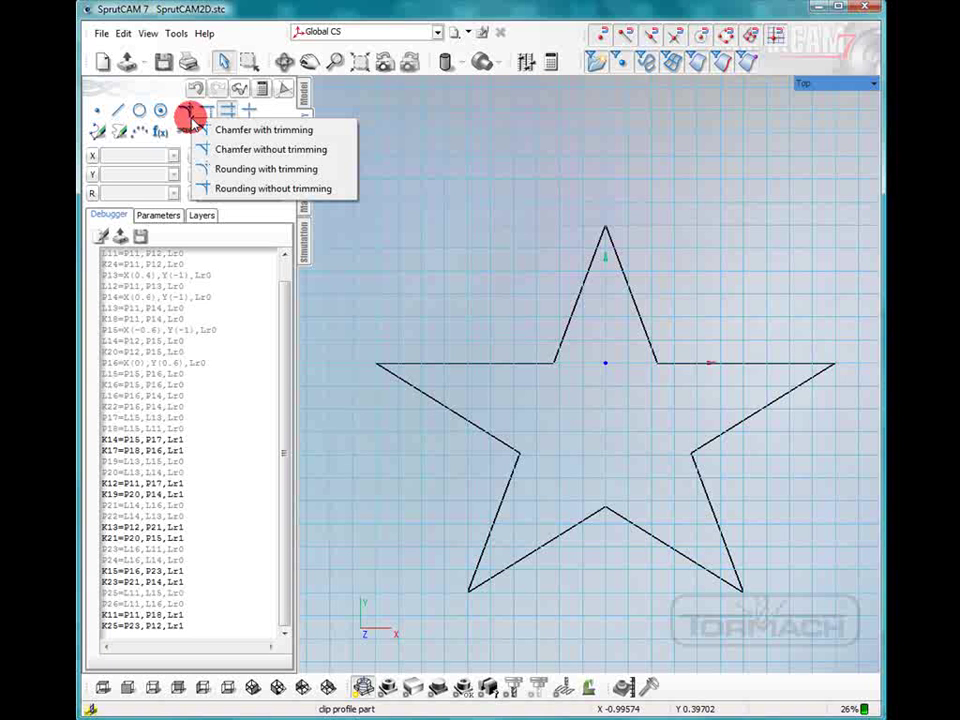
pyautogui.click(187, 113)
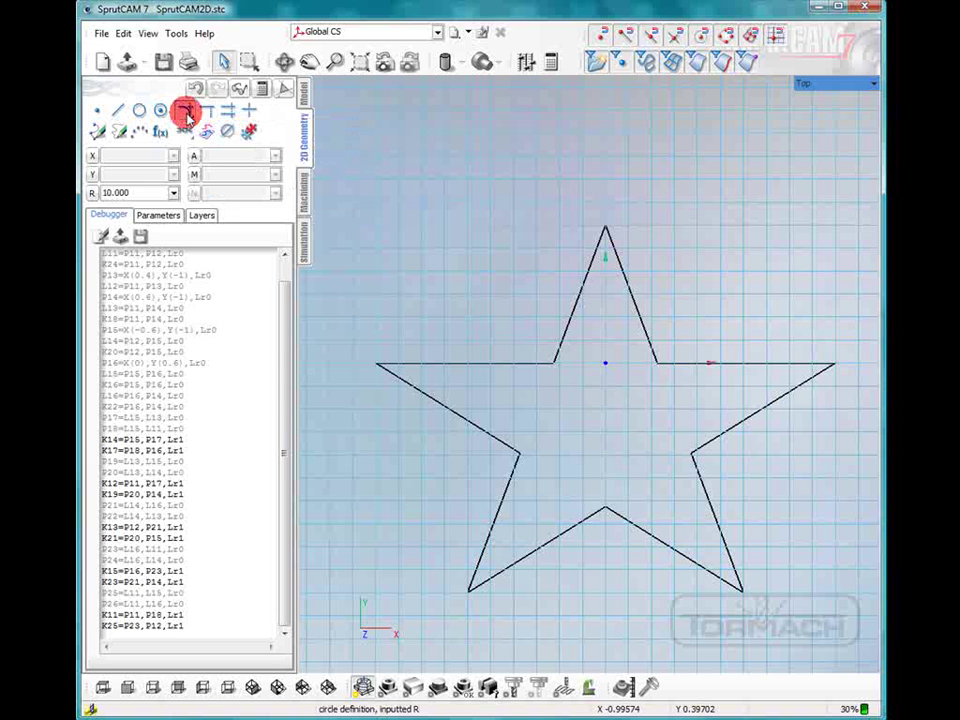
pyautogui.click(122, 191)
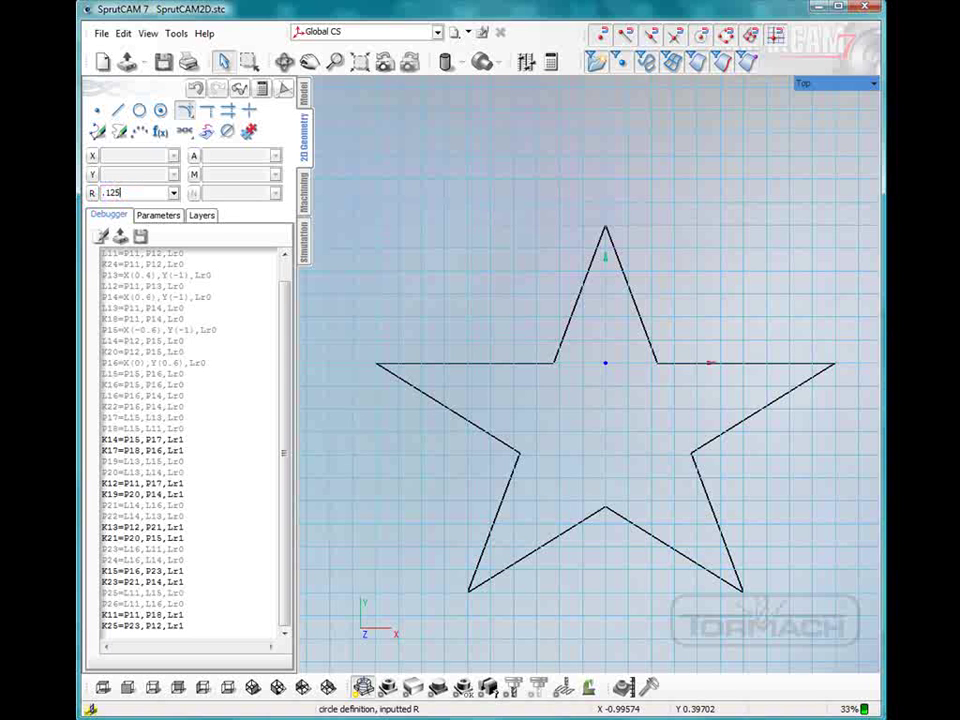
pyautogui.click(88, 200)
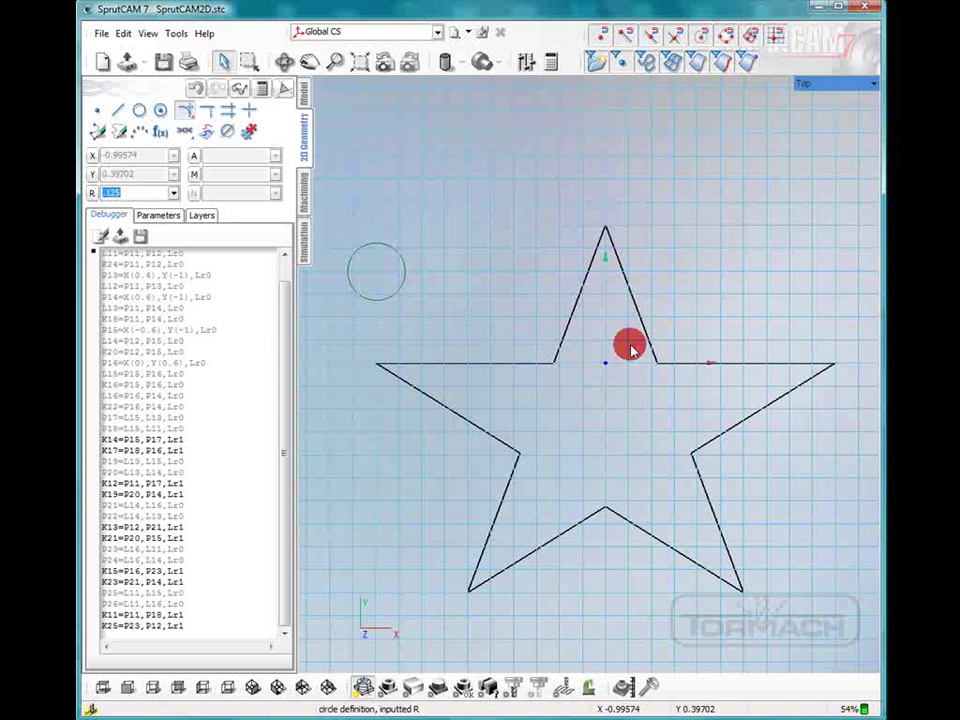
pyautogui.rightClick(564, 329)
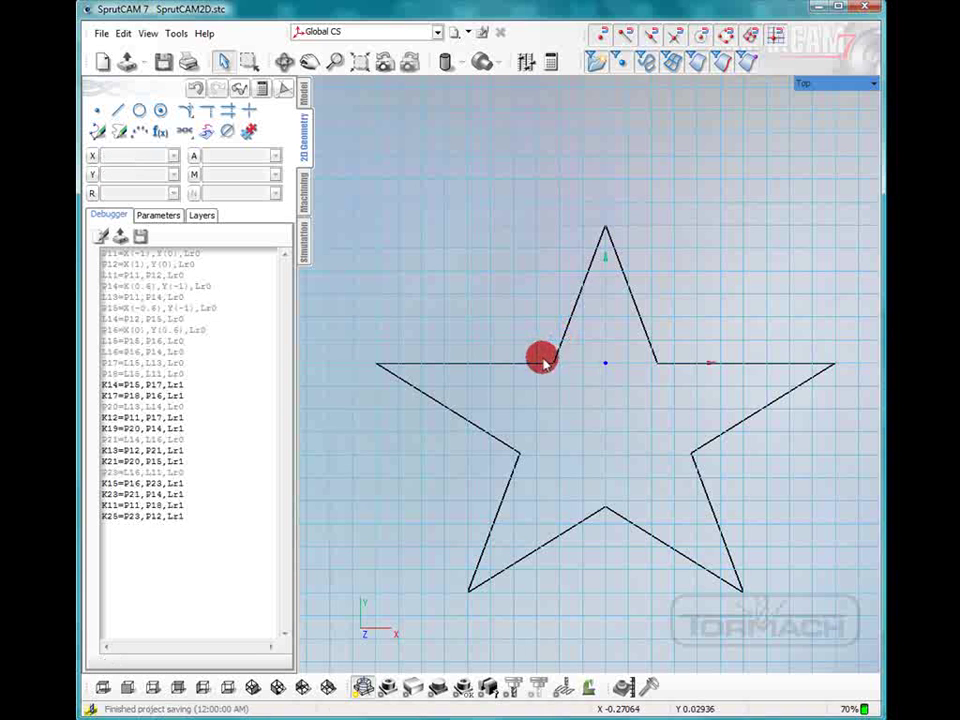
# Round the star's two inner corners at the base of the upper point with a radius of 0.125.
pyautogui.click(537, 363)
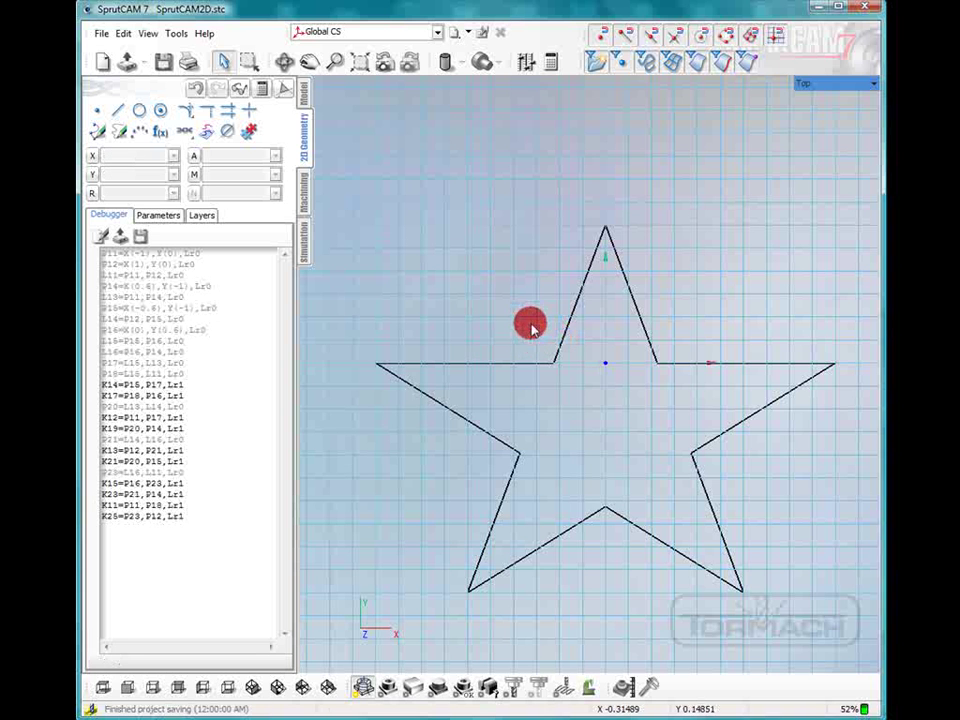
pyautogui.click(184, 106)
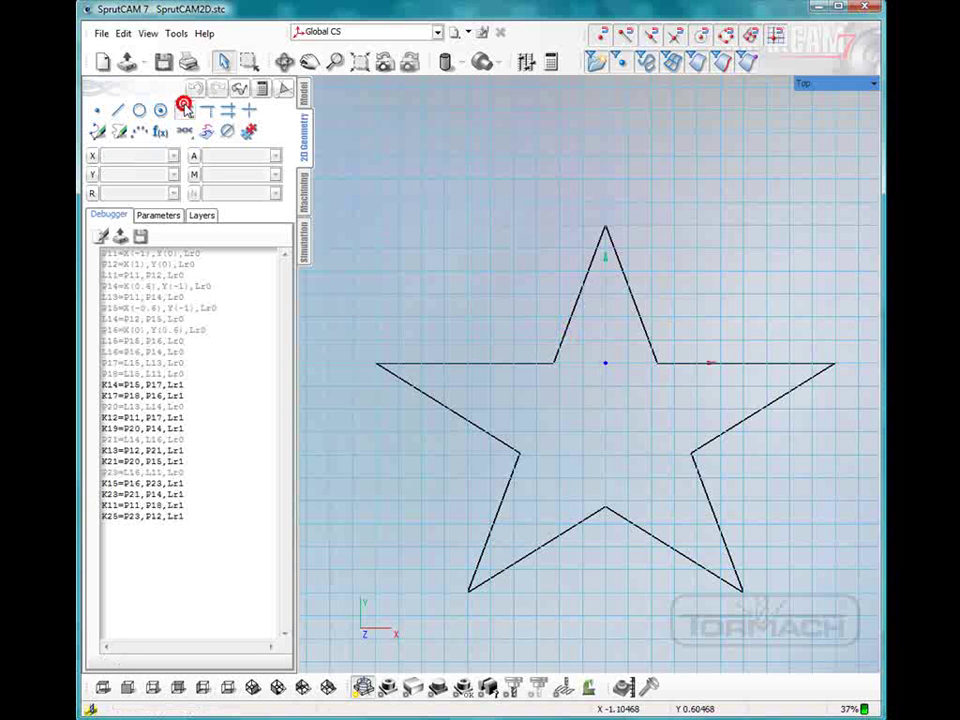
pyautogui.click(561, 343)
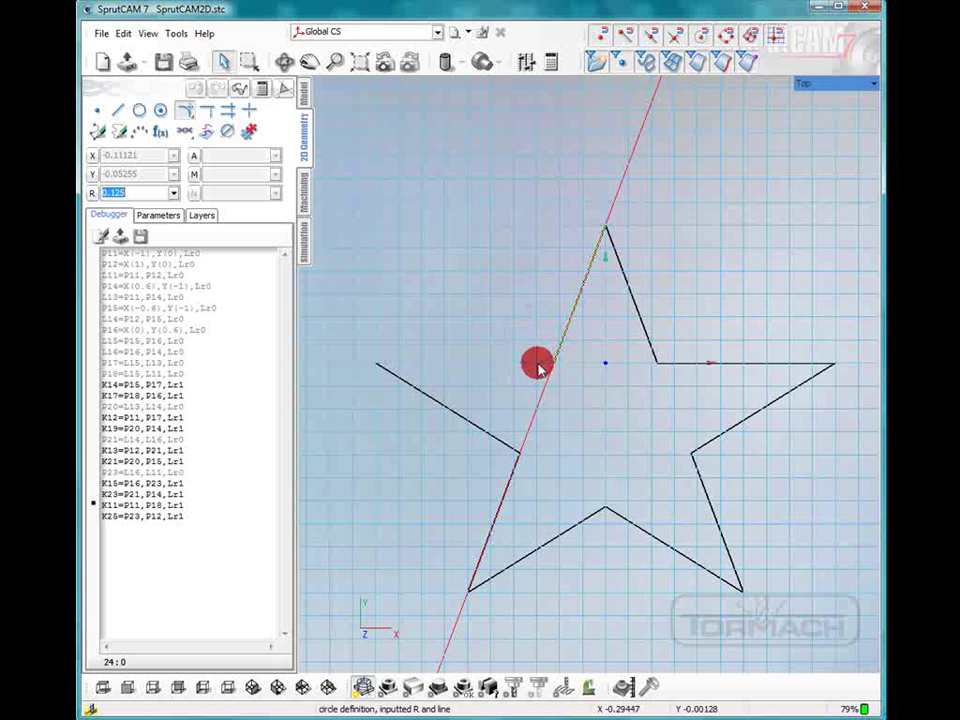
pyautogui.click(538, 366)
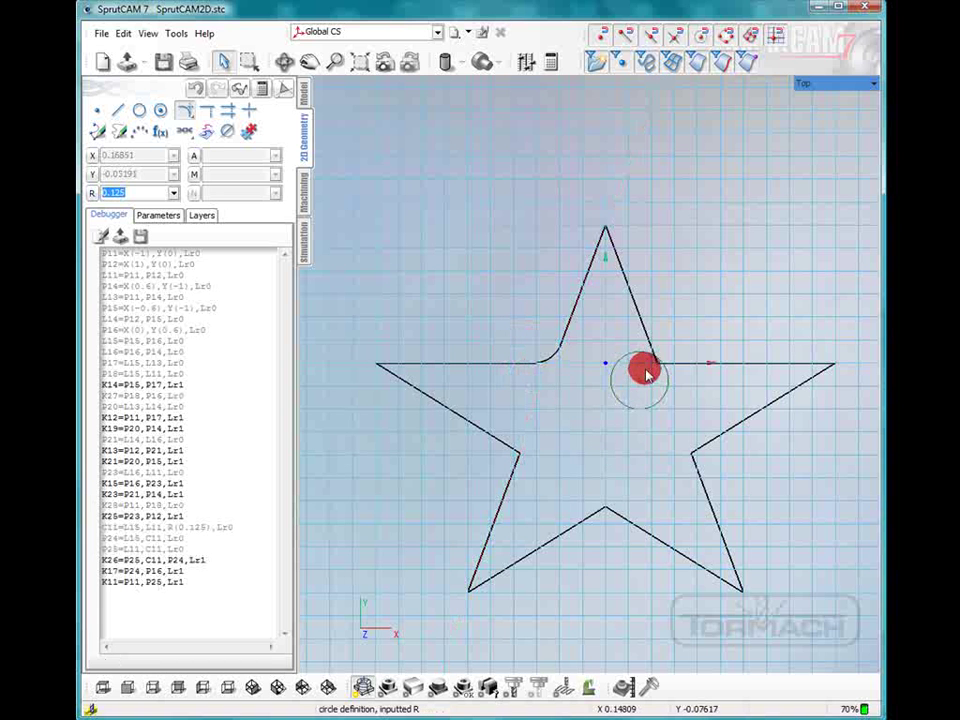
pyautogui.click(657, 364)
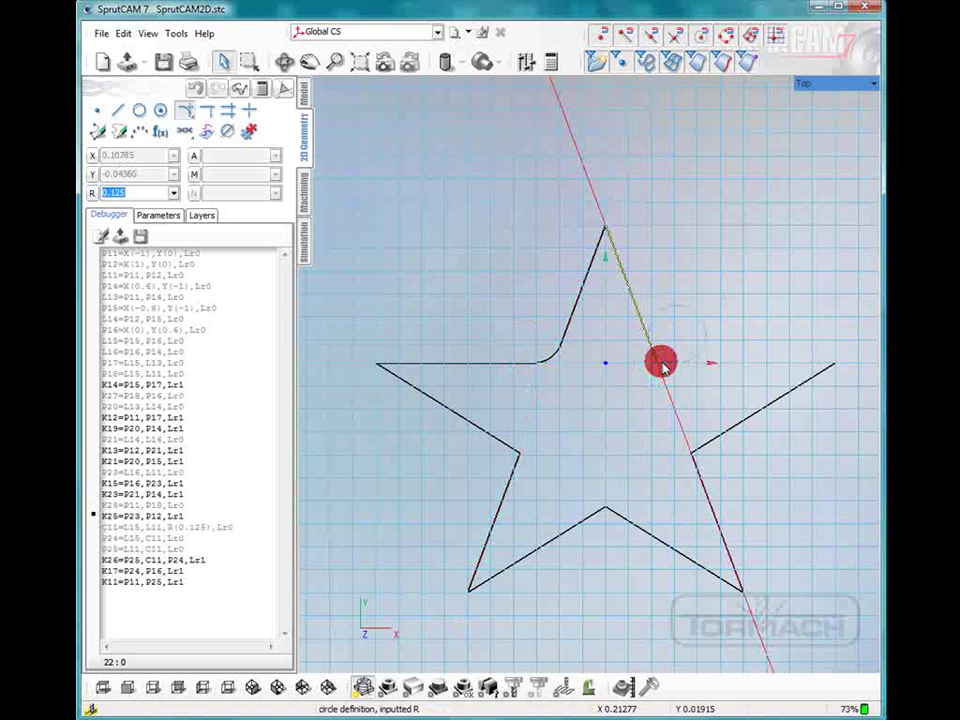
pyautogui.click(662, 364)
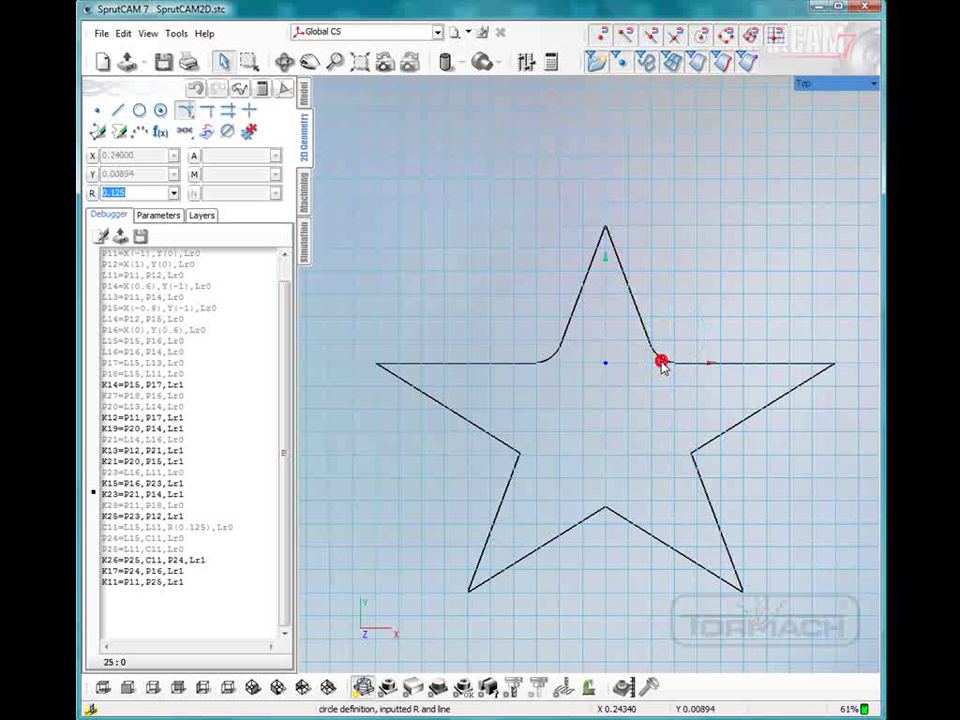
# Round the star's three remaining inner corners, lower right, bottom centre and lower left, with a radius of 0.125.
pyautogui.click(719, 437)
pyautogui.click(698, 464)
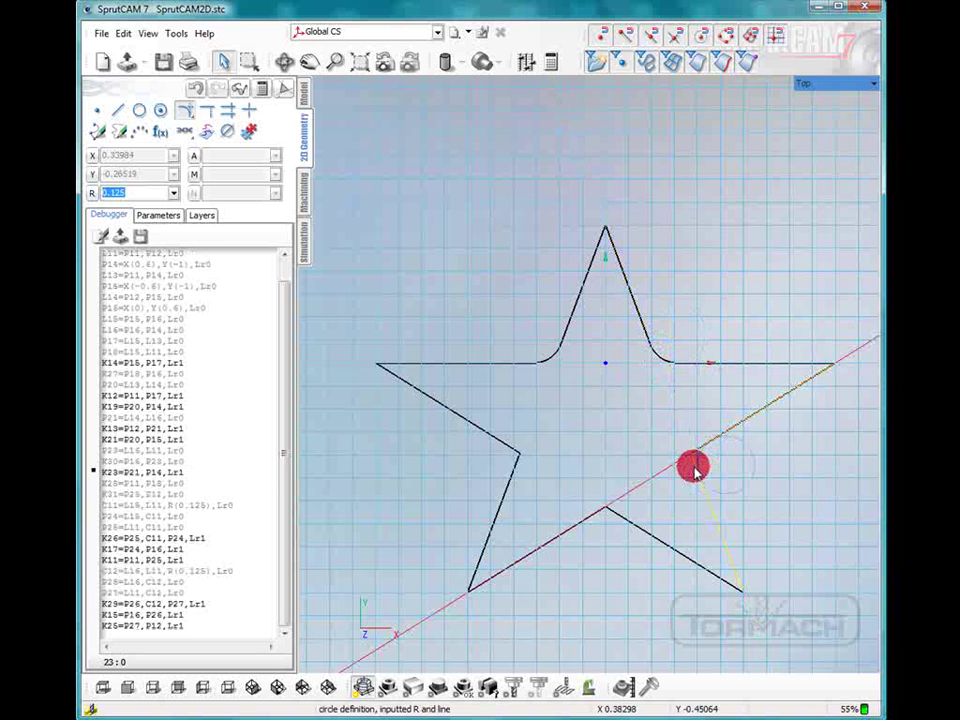
pyautogui.click(692, 467)
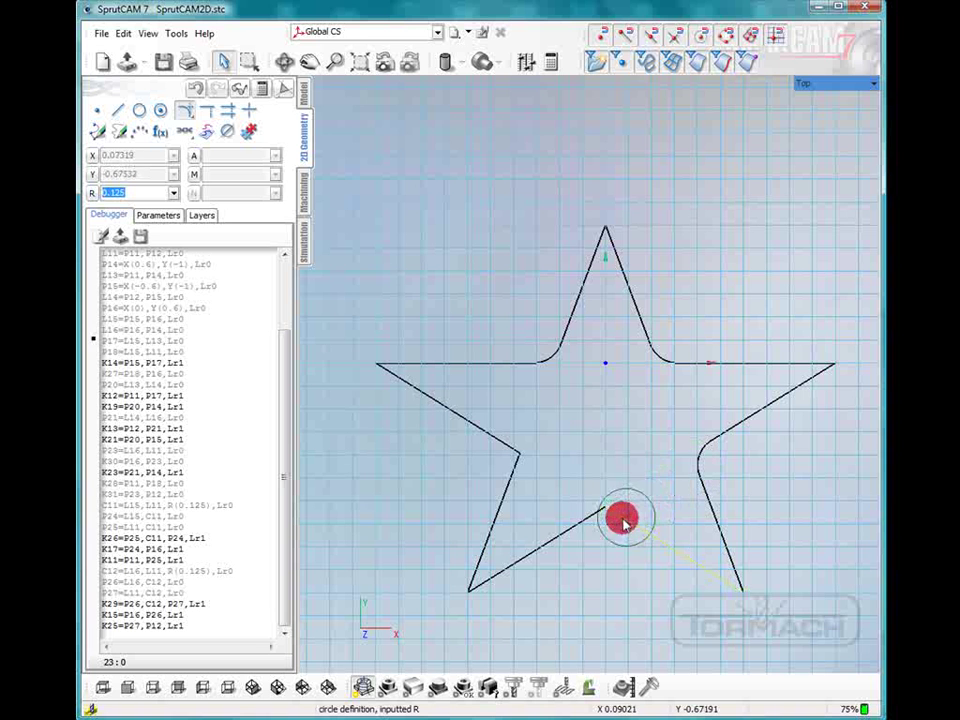
pyautogui.click(621, 518)
pyautogui.click(590, 514)
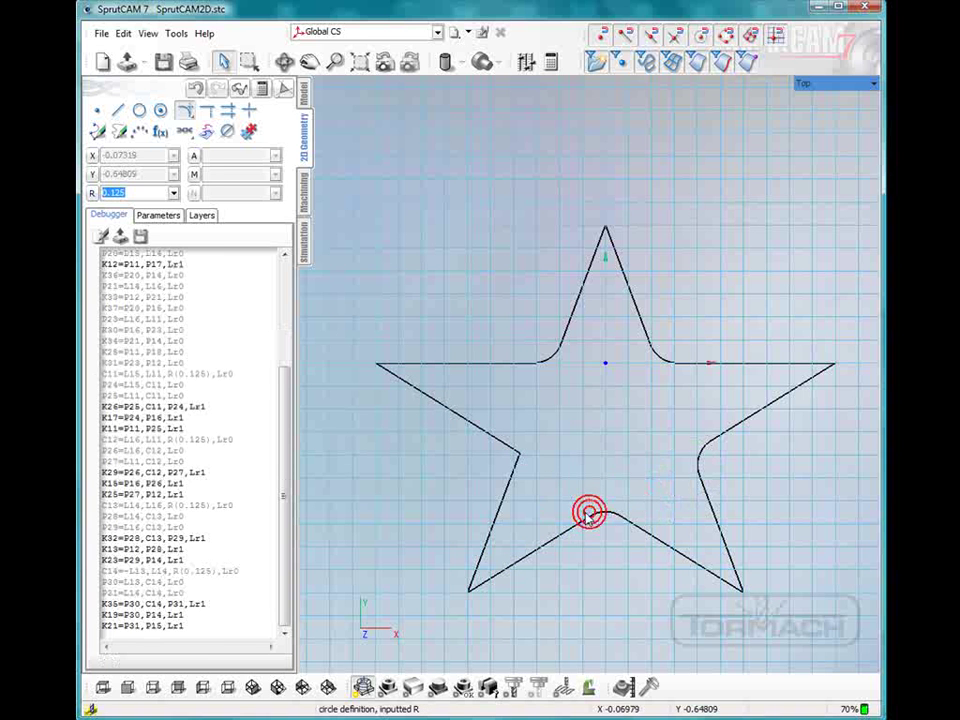
pyautogui.click(508, 476)
pyautogui.click(510, 476)
pyautogui.click(505, 448)
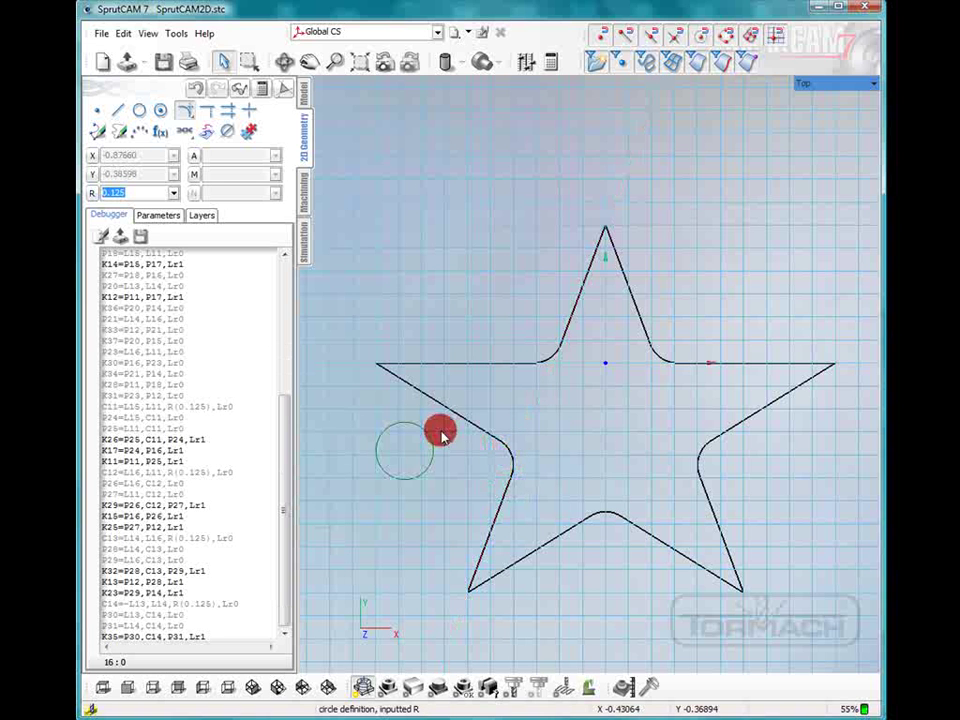
pyautogui.click(536, 367)
pyautogui.scroll(2, 541, 380)
pyautogui.scroll(1, 541, 380)
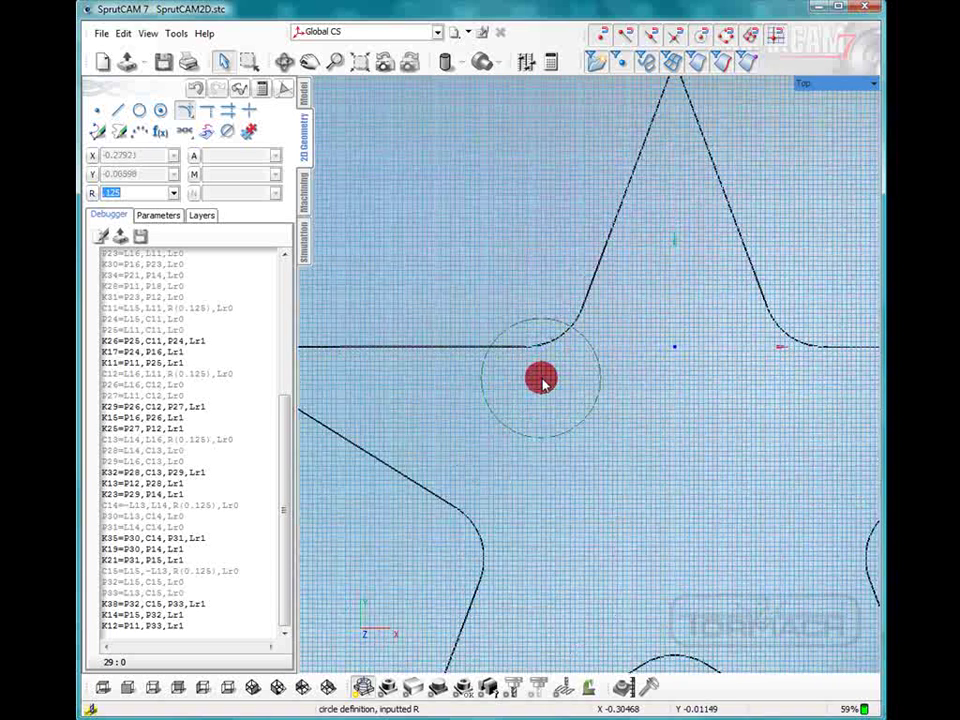
pyautogui.scroll(-3, 560, 385)
pyautogui.scroll(-1, 580, 385)
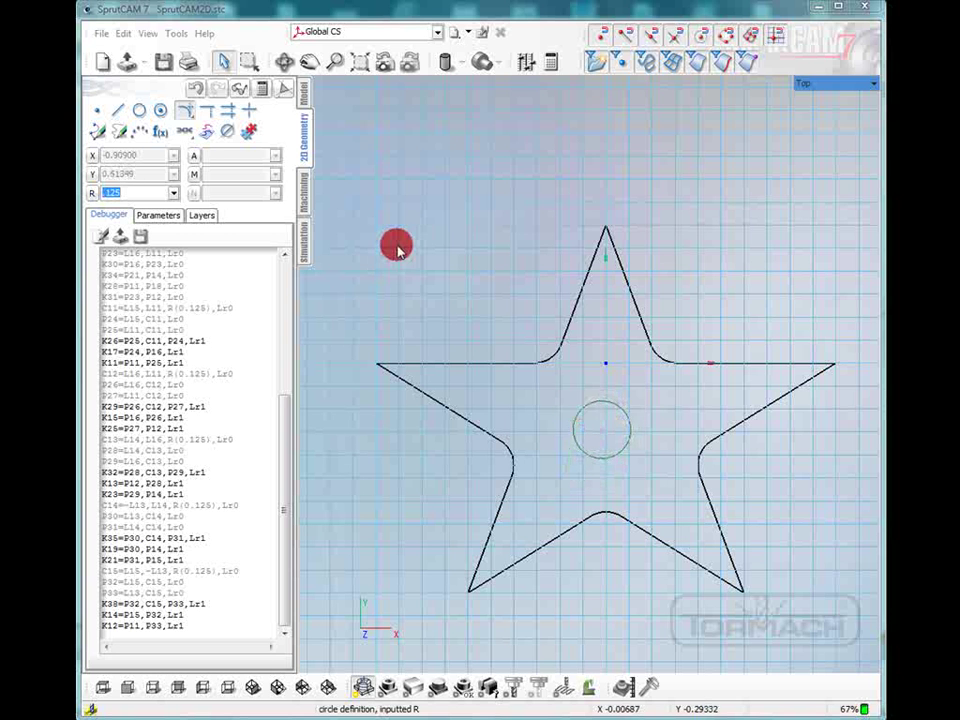
# Draw a circle inside the star centred at (0, -0.3) with a radius of about 0.33.
pyautogui.click(160, 110)
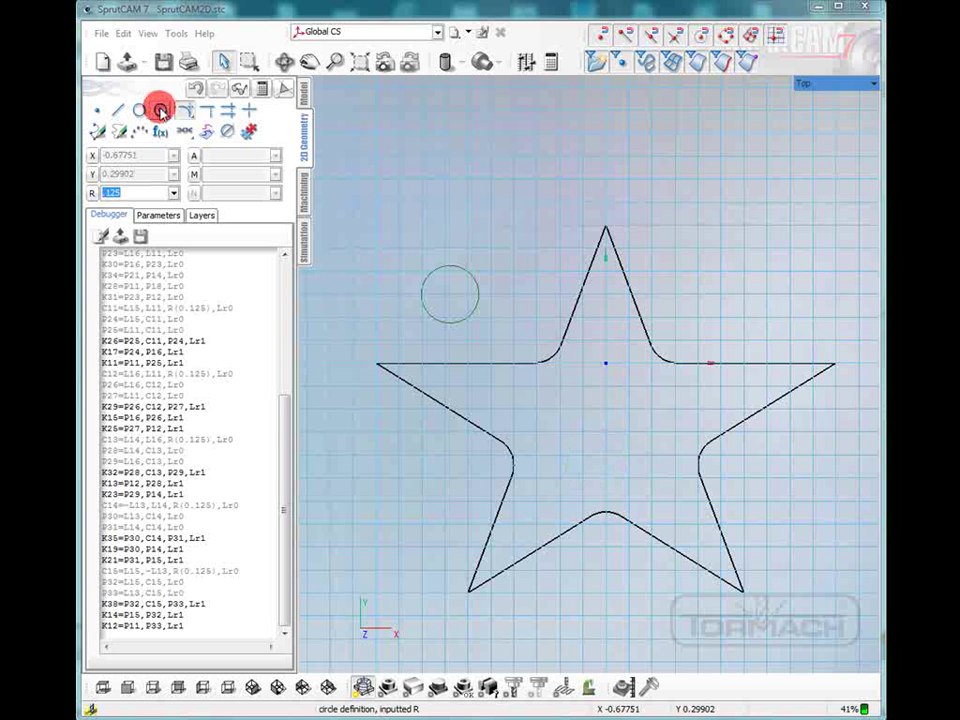
pyautogui.click(160, 110)
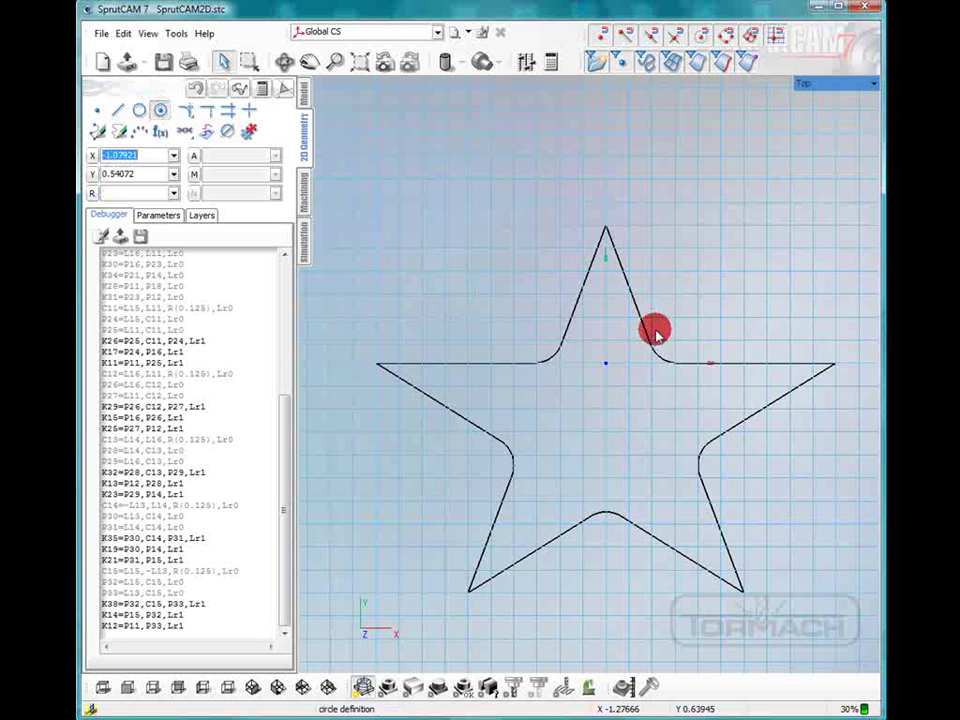
pyautogui.click(605, 432)
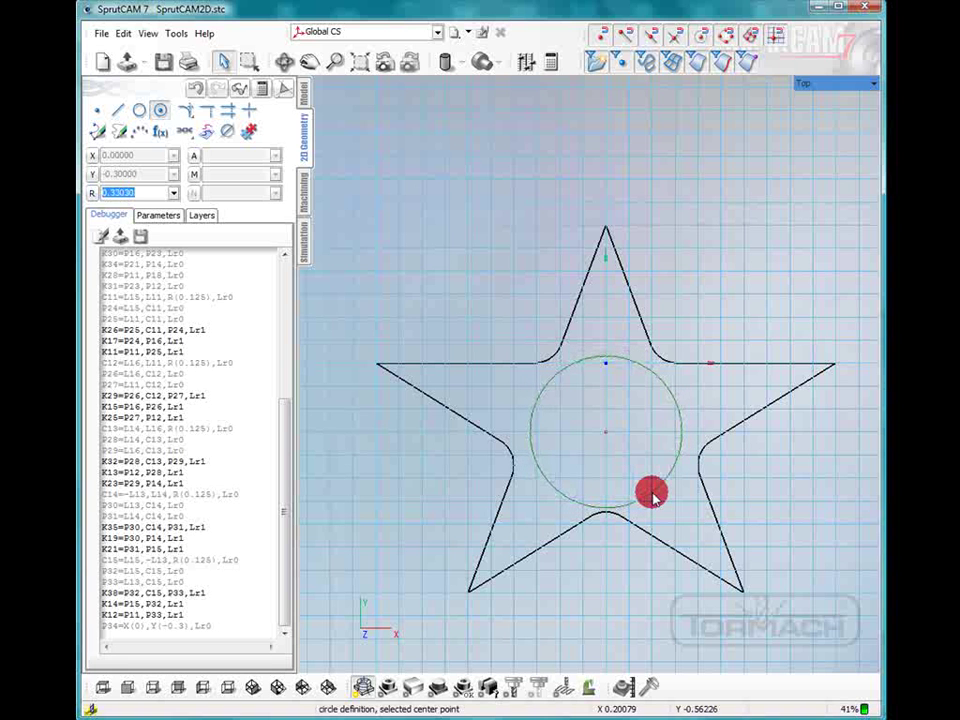
pyautogui.click(652, 497)
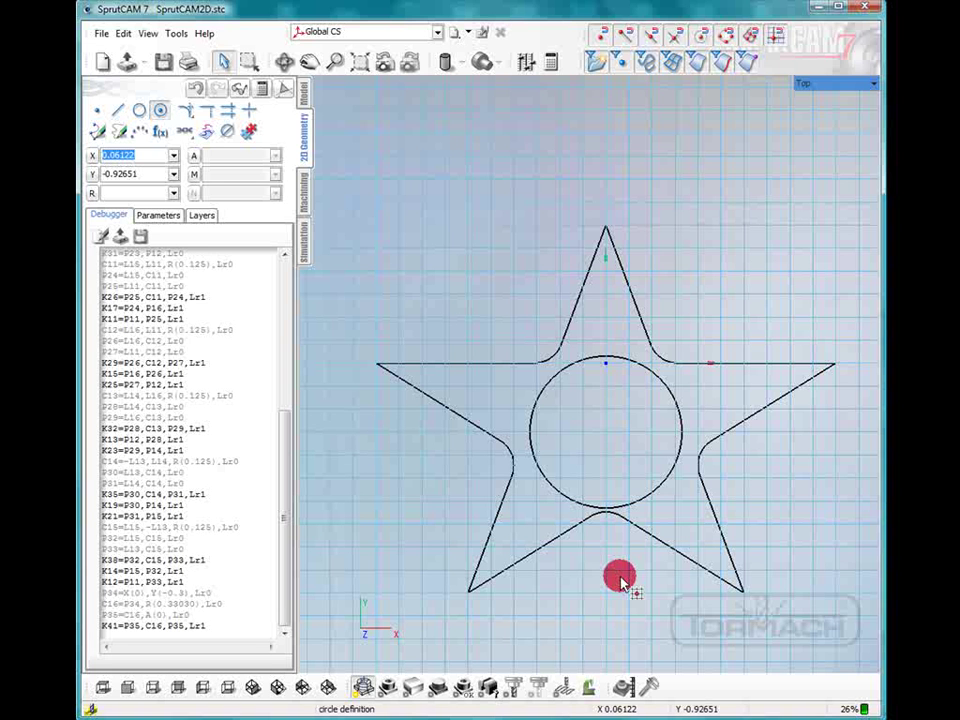
# Create a 2D Contouring operation under the Tormach machine and open its workpiece definition.
pyautogui.click(308, 196)
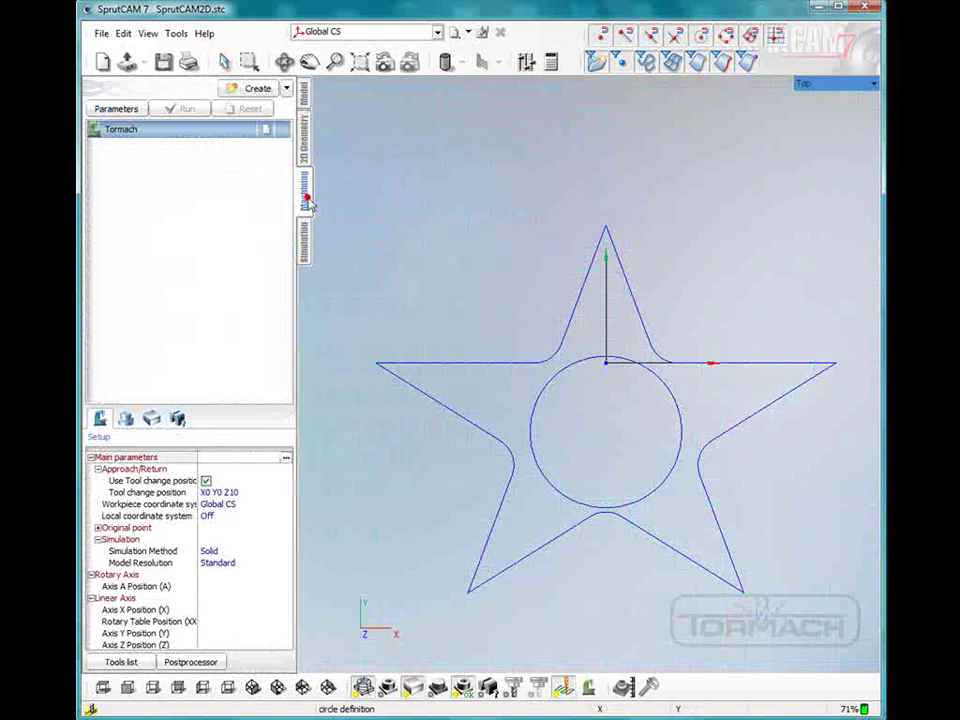
pyautogui.click(377, 523)
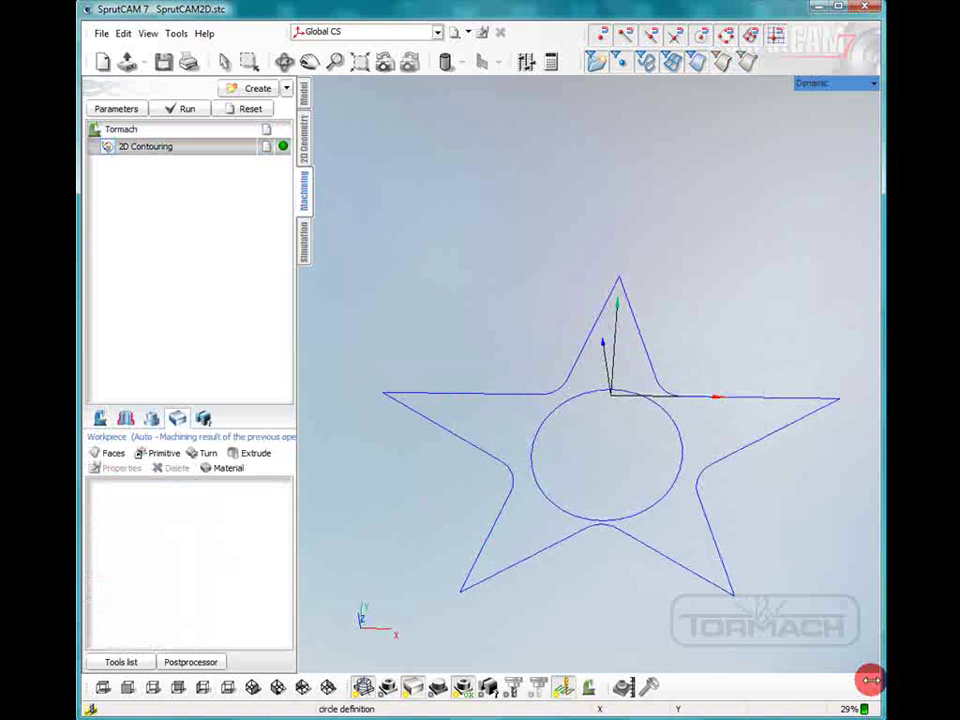
# In the 2D geometry's top view, draw lines around the star from (-1.1, 0.7) to (1.1, 0.7) and from (1.1, -1.2) to (1.1, 0.7).
pyautogui.click(304, 138)
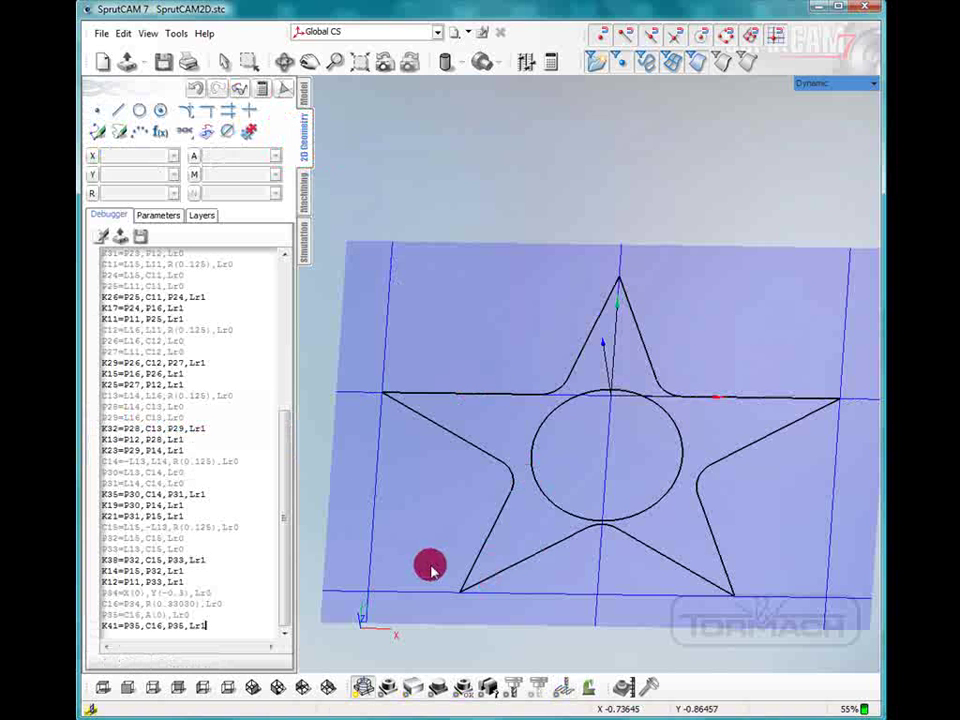
pyautogui.click(103, 686)
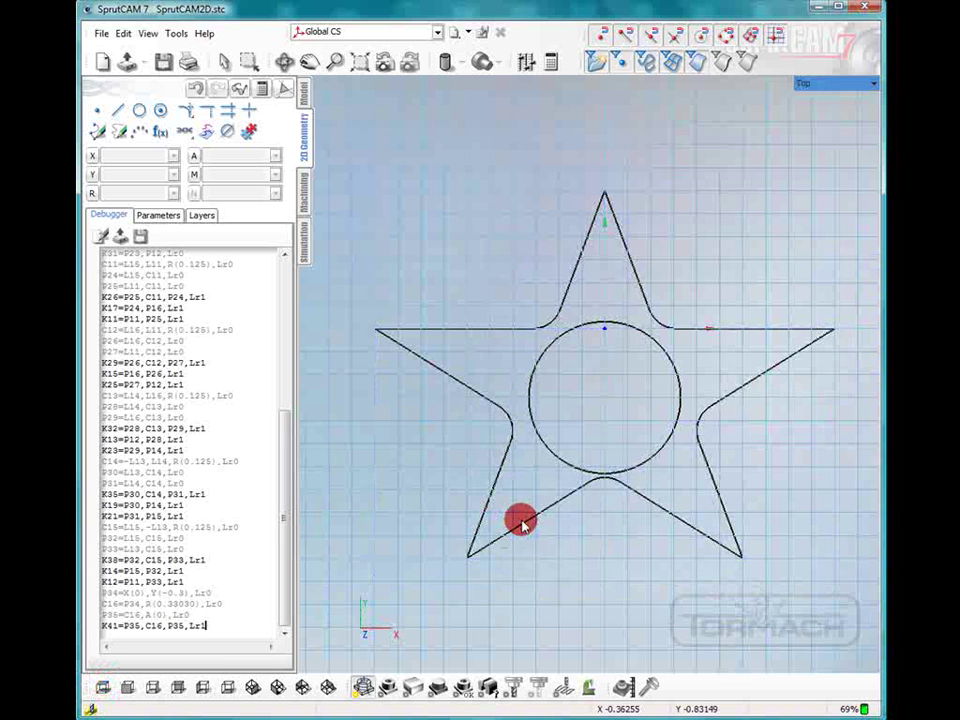
pyautogui.scroll(-3, 522, 524)
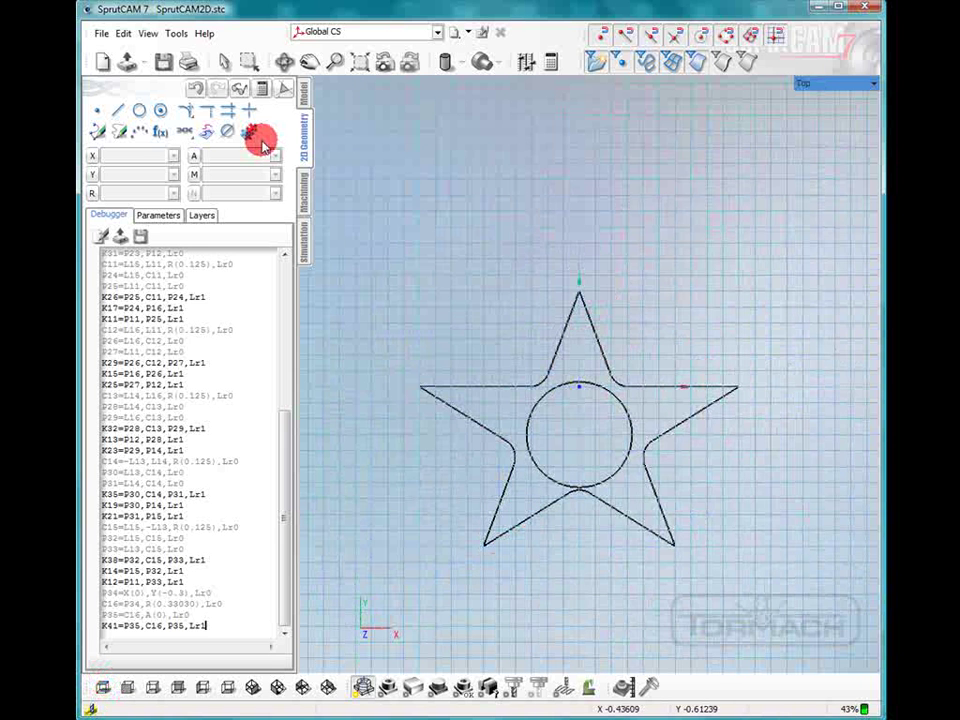
pyautogui.click(118, 110)
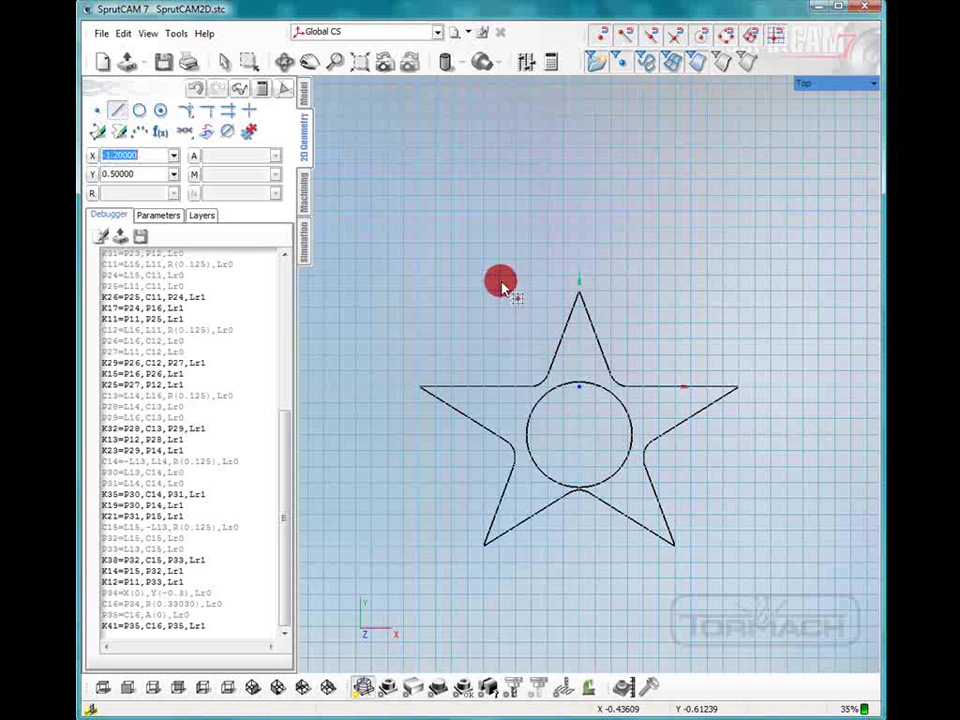
pyautogui.click(403, 275)
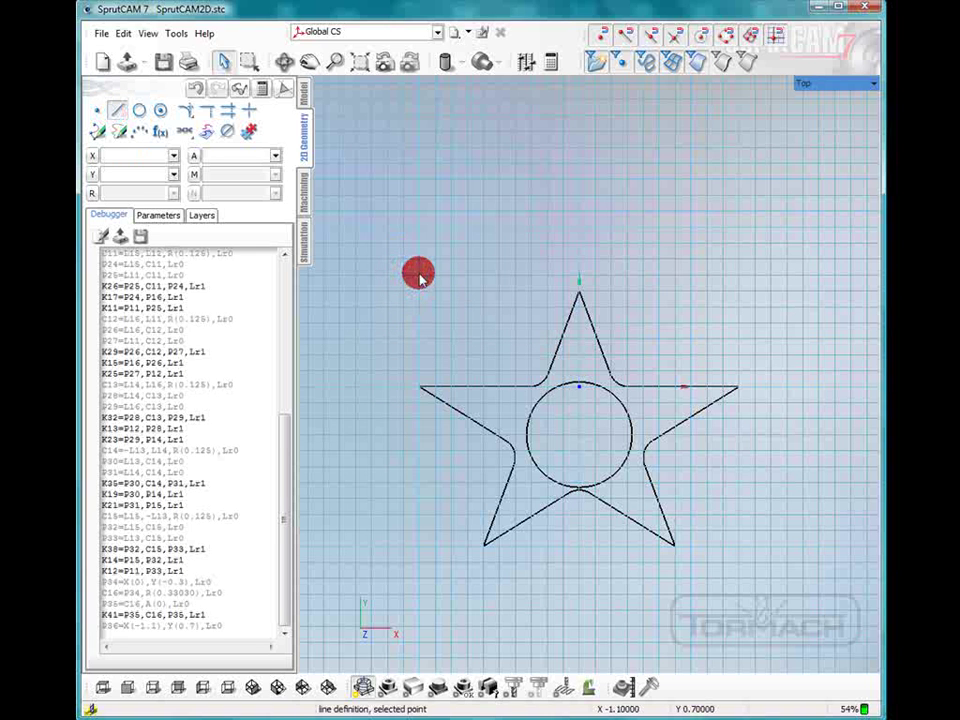
pyautogui.moveTo(745, 283); pyautogui.dragTo(754, 275)
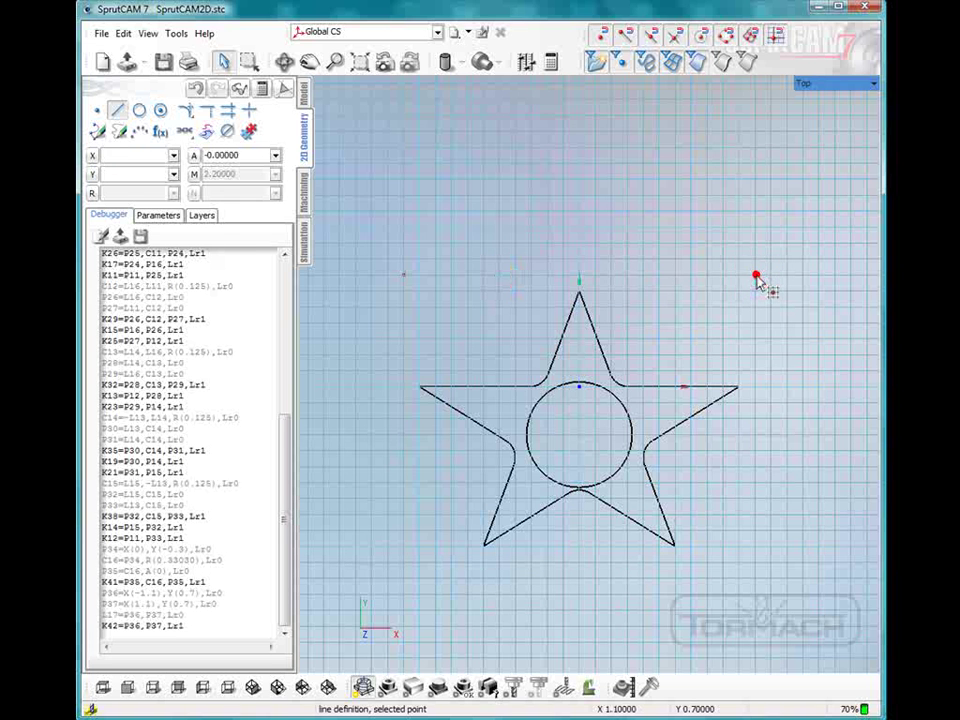
pyautogui.click(757, 585)
pyautogui.click(757, 279)
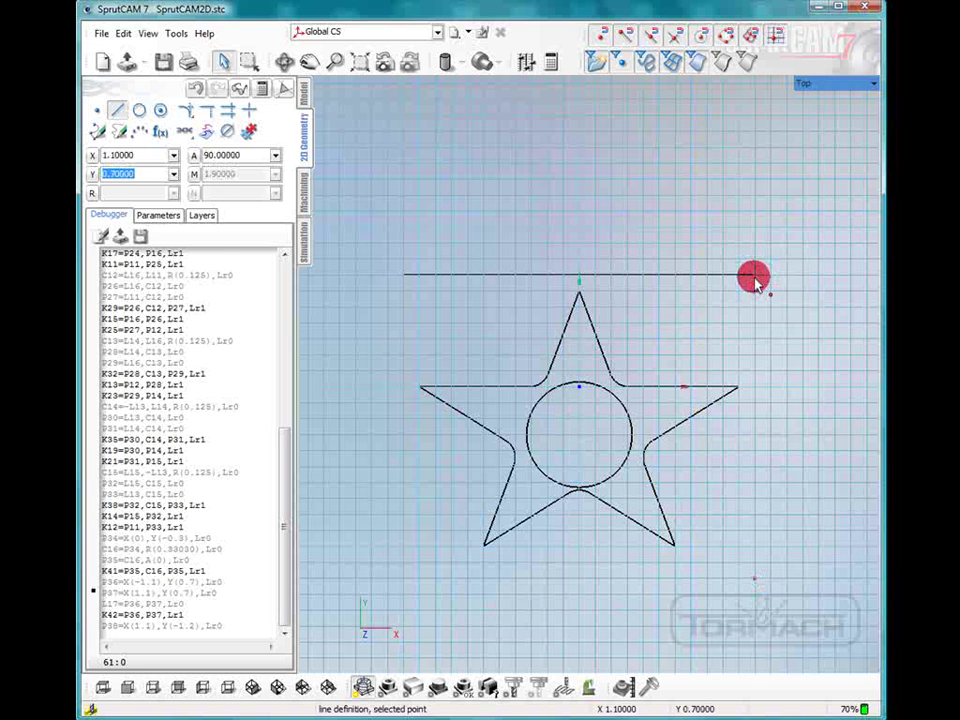
pyautogui.click(754, 277)
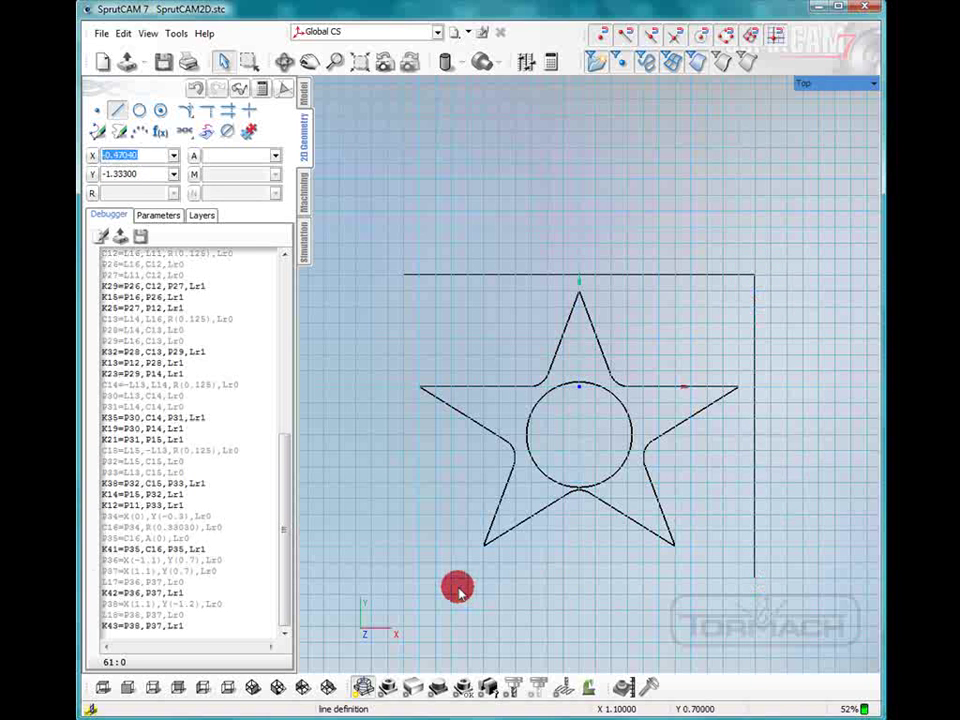
# Close the rectangle around the star with lines from (-1.1, 0.7) to (-1.1, -1.2) and on to (1.1, -1.2).
pyautogui.moveTo(449, 588); pyautogui.dragTo(407, 284)
pyautogui.moveTo(400, 575); pyautogui.dragTo(404, 584)
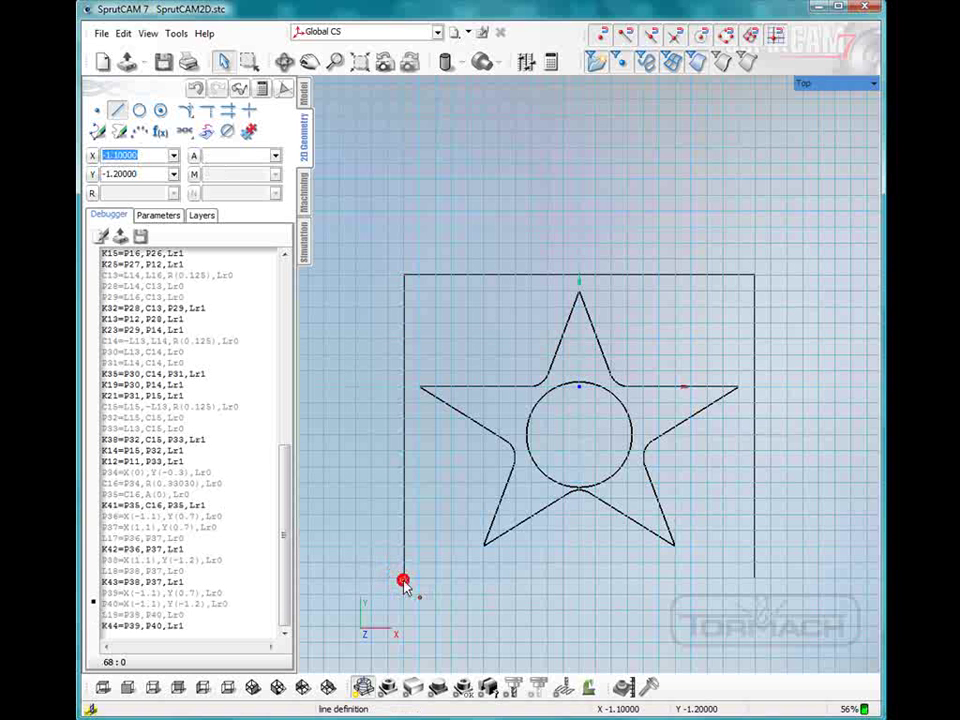
pyautogui.moveTo(754, 578)
pyautogui.mouseDown()
pyautogui.moveTo(661, 628)
pyautogui.moveTo(525, 345)
pyautogui.moveTo(412, 195)
pyautogui.moveTo(405, 220)
pyautogui.moveTo(445, 285)
pyautogui.mouseUp()
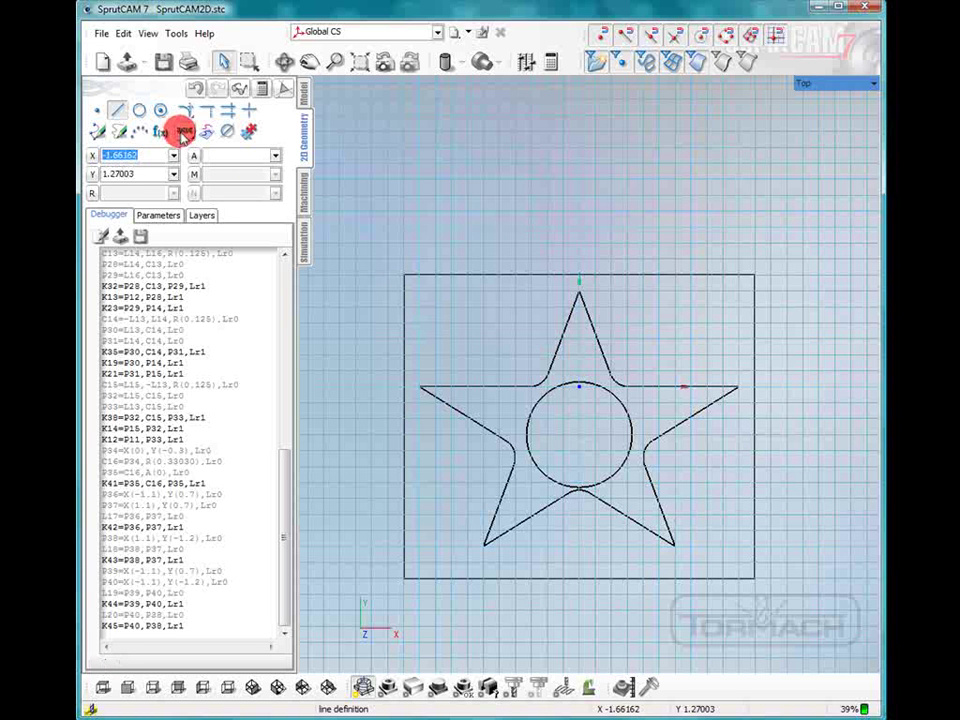
# Join the four lines of the rectangle around the star into one closed contour.
pyautogui.click(183, 134)
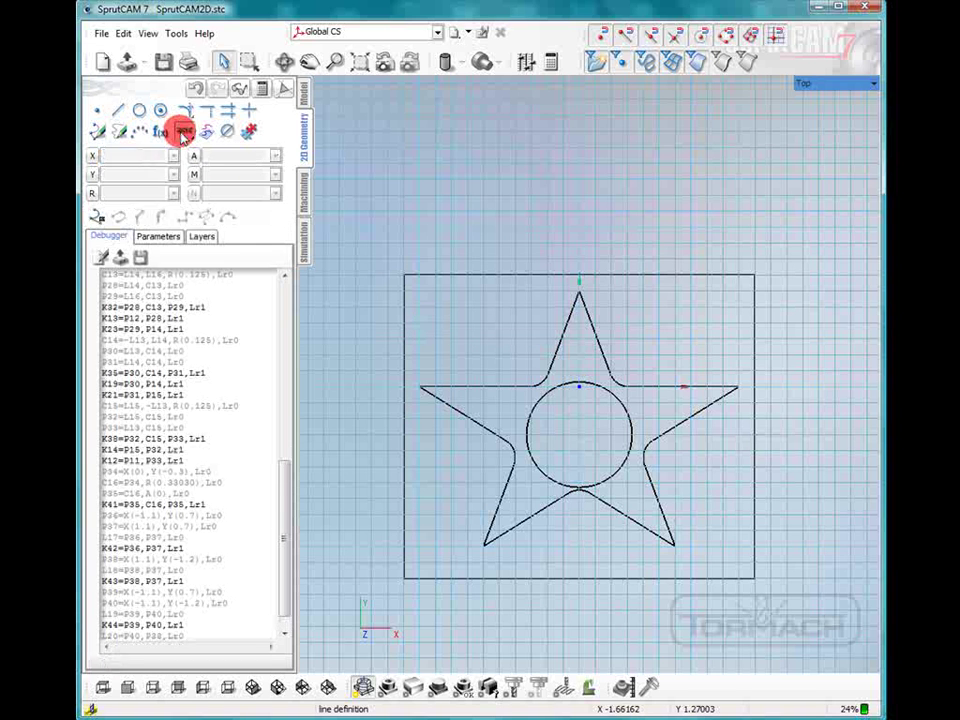
pyautogui.click(510, 276)
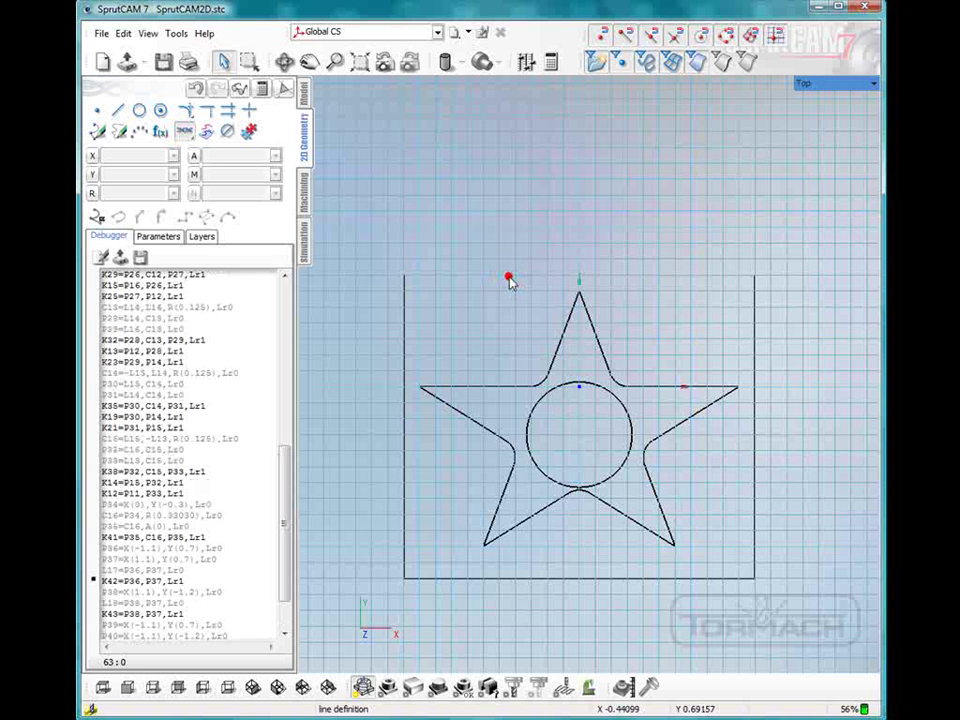
pyautogui.click(754, 316)
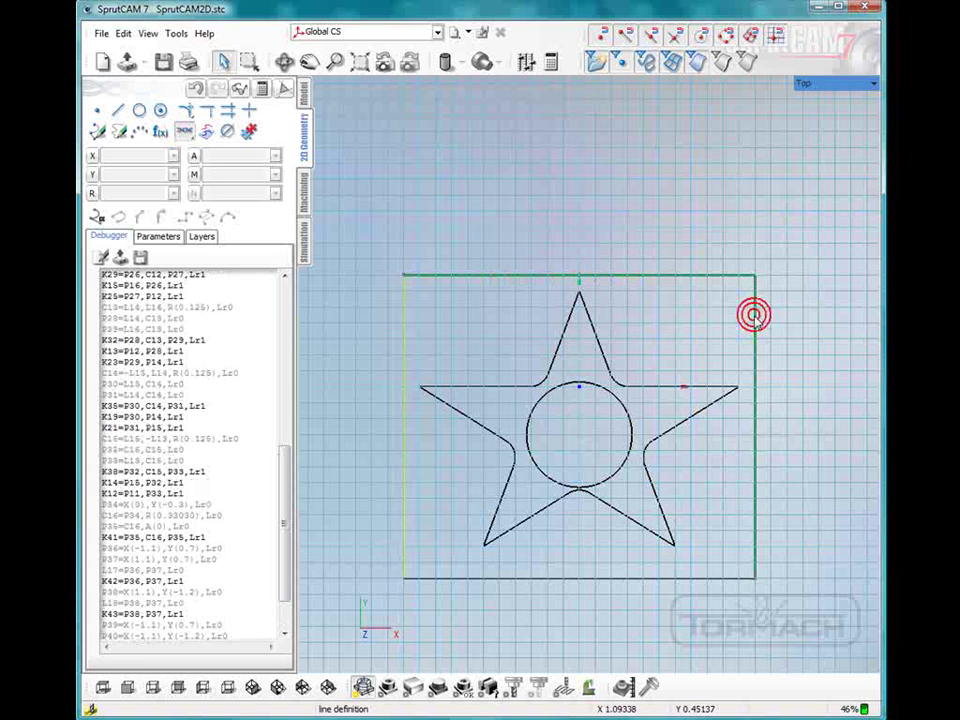
pyautogui.click(634, 579)
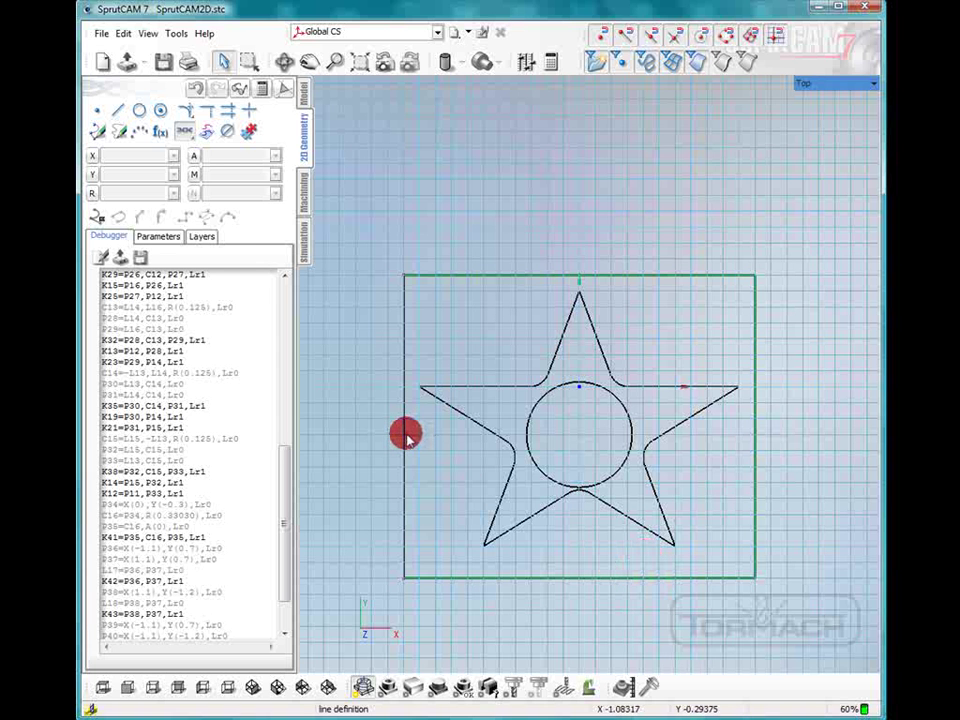
pyautogui.click(402, 435)
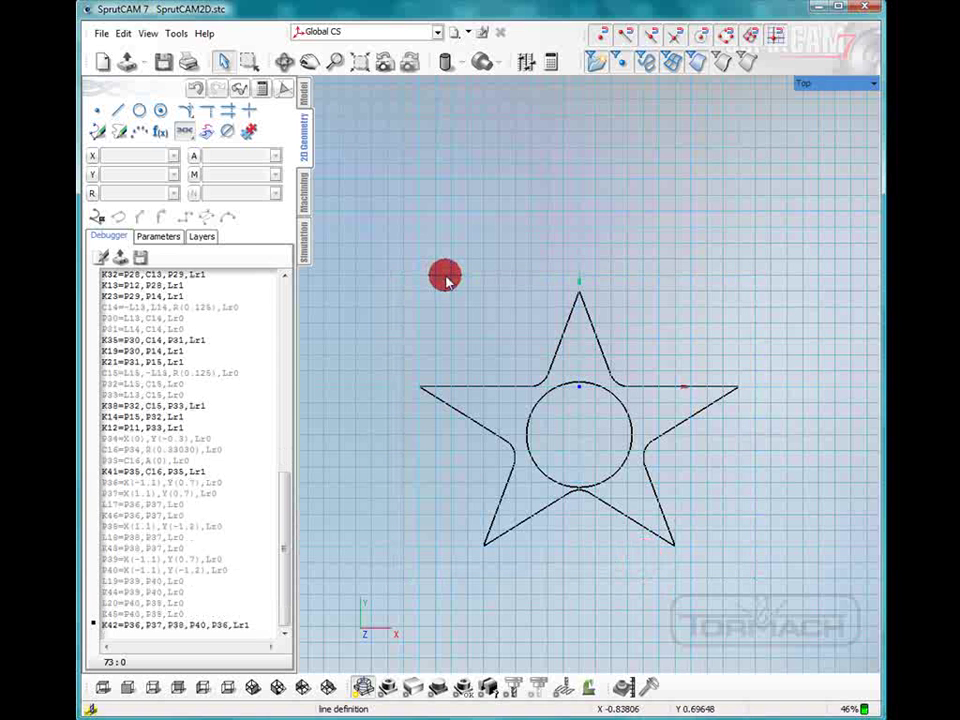
# Delete the 2D Contouring operation from the Tormach machining list.
pyautogui.click(300, 192)
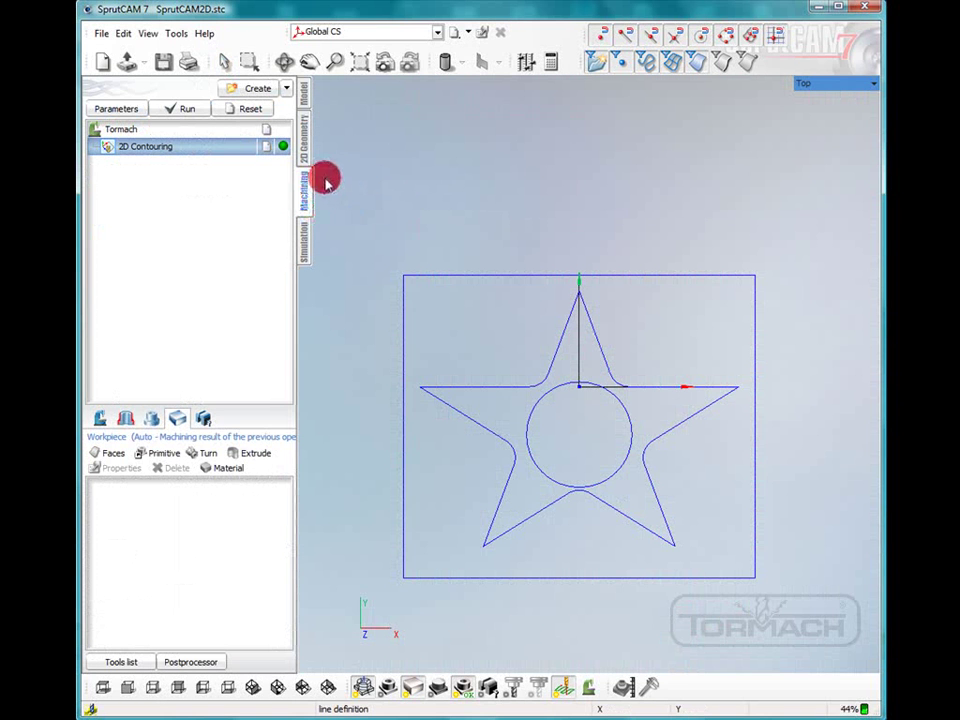
pyautogui.rightClick(205, 145)
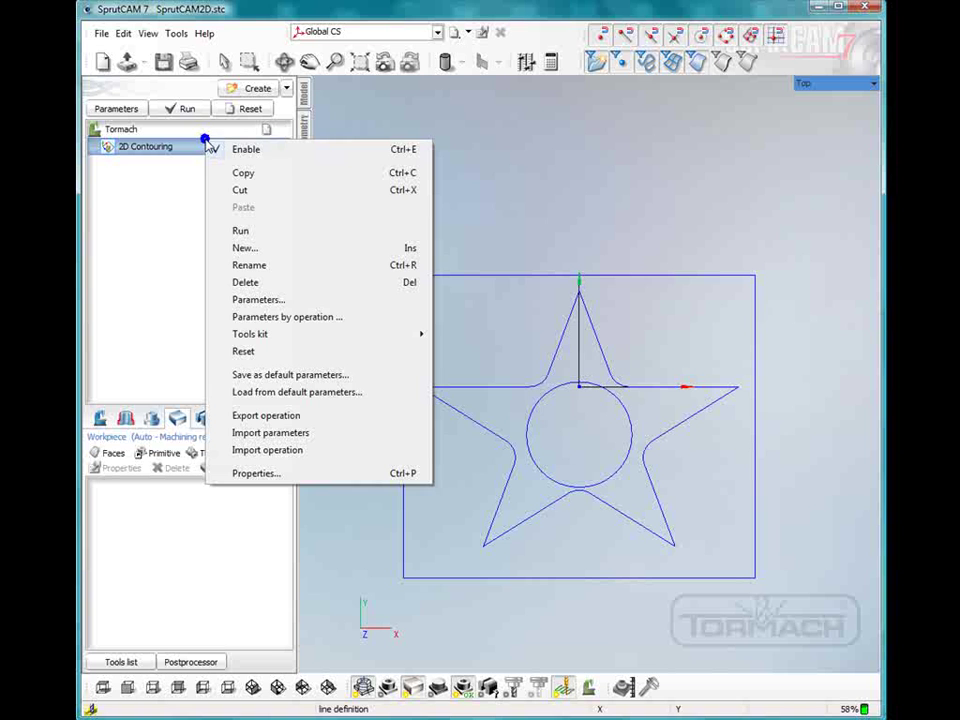
pyautogui.click(250, 283)
pyautogui.click(468, 437)
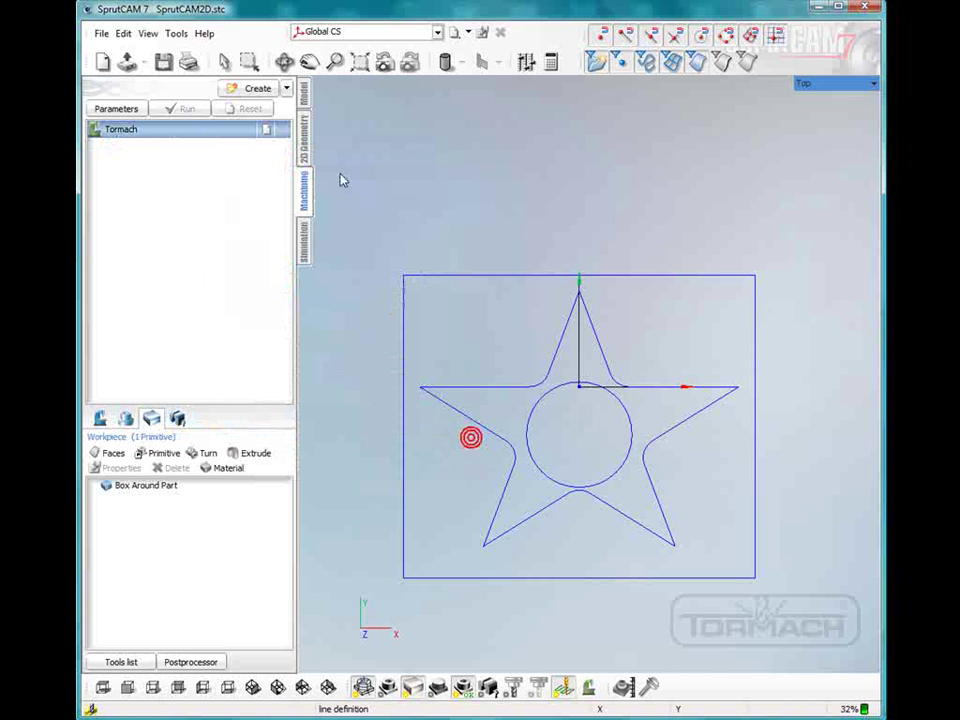
# Create a Pocketing operation under the Tormach machine, leaving its parameters unedited.
pyautogui.click(292, 89)
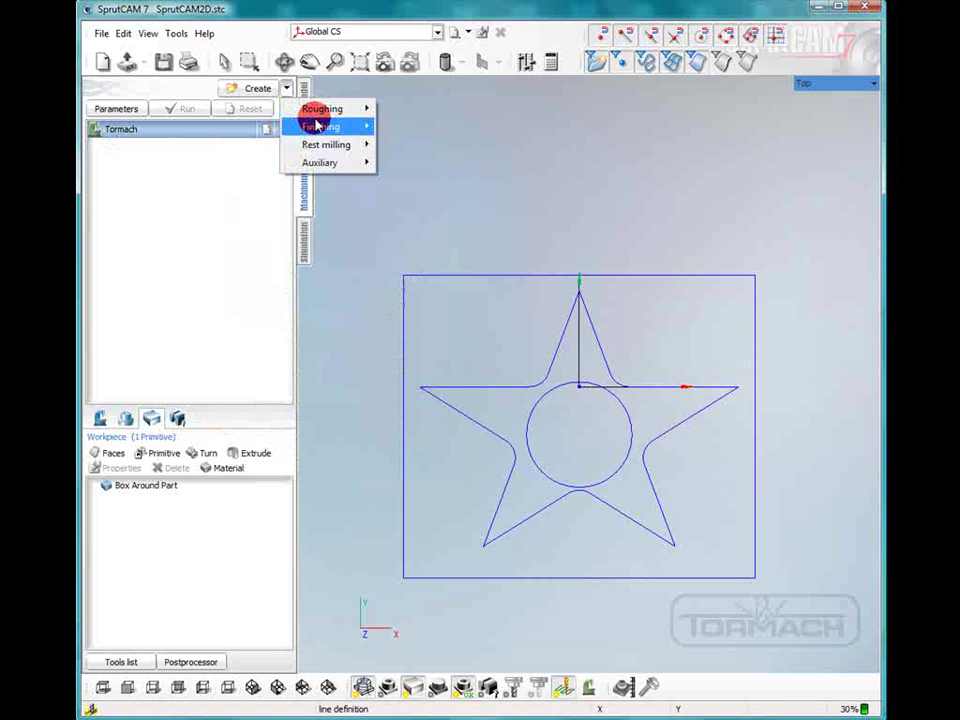
pyautogui.click(336, 316)
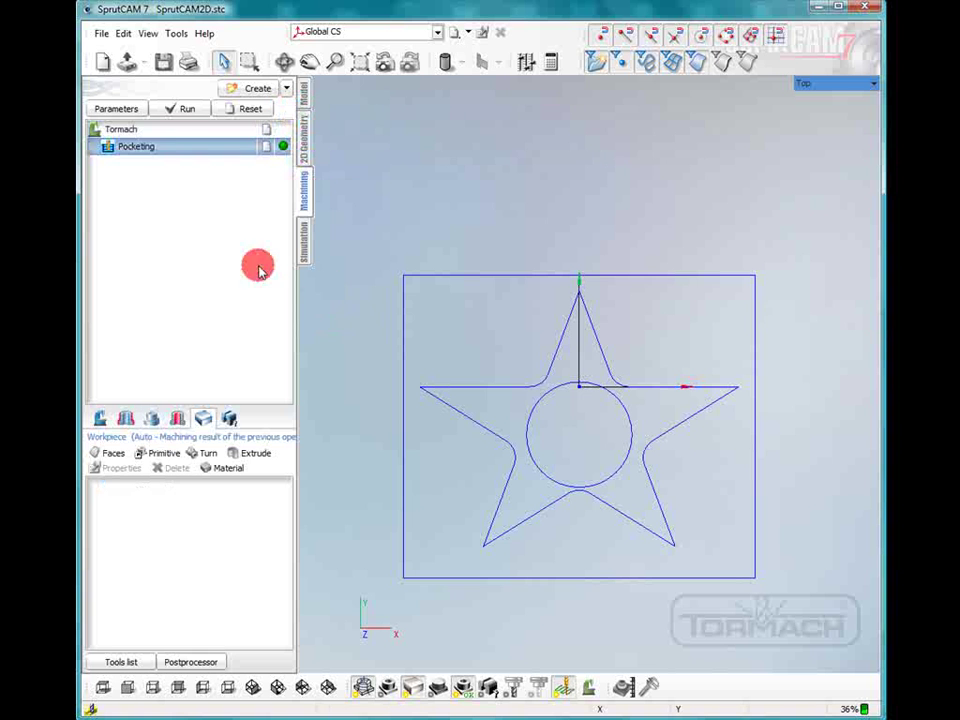
pyautogui.doubleClick(167, 150)
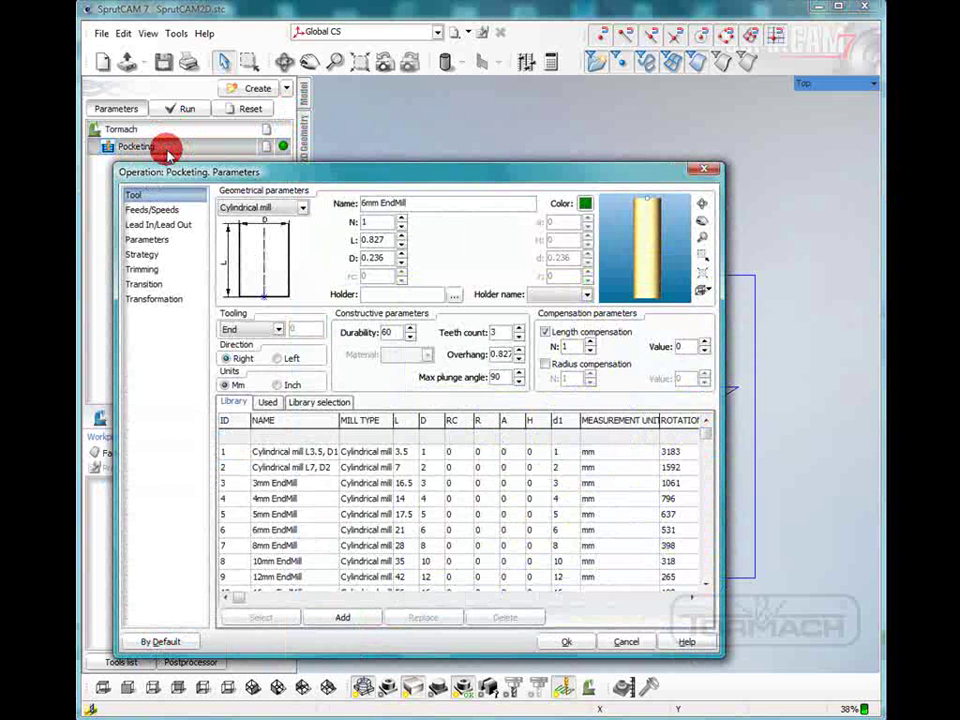
pyautogui.click(712, 172)
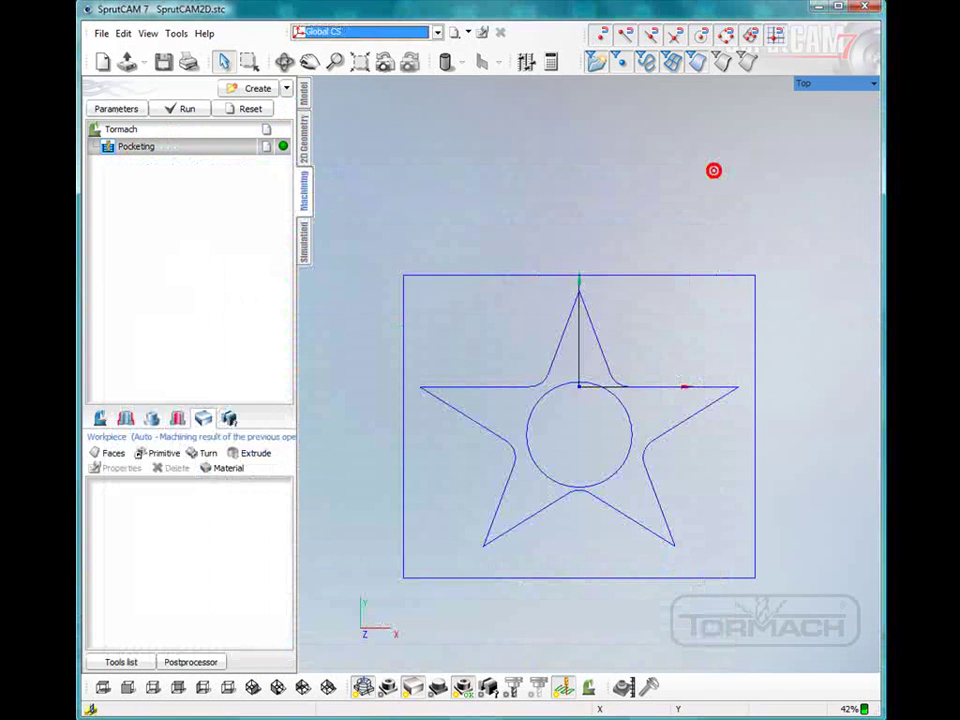
# In the Pocketing operation's job assignment, accept the base surface with item type None.
pyautogui.click(118, 454)
pyautogui.click(257, 332)
pyautogui.click(124, 420)
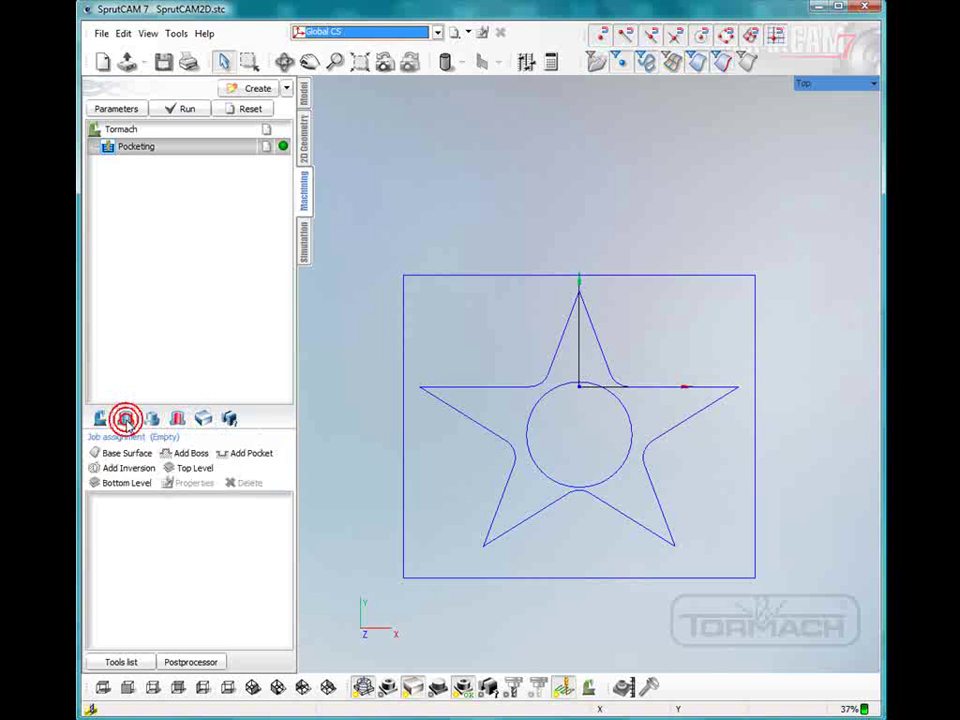
pyautogui.click(140, 455)
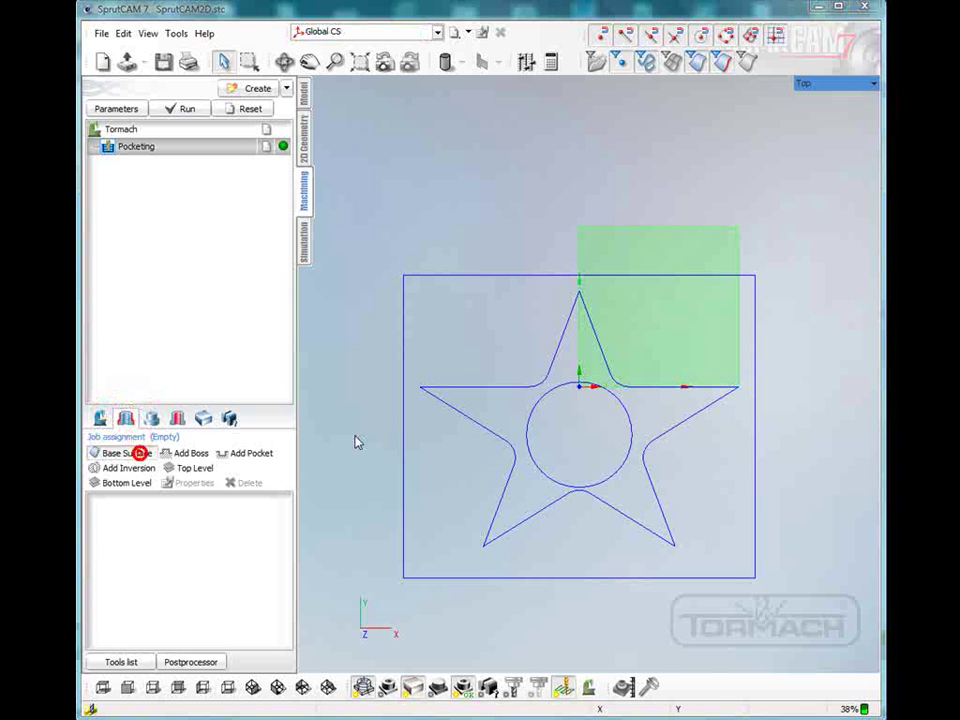
pyautogui.click(578, 398)
pyautogui.click(525, 379)
pyautogui.moveTo(530, 340); pyautogui.dragTo(526, 305, button='right')
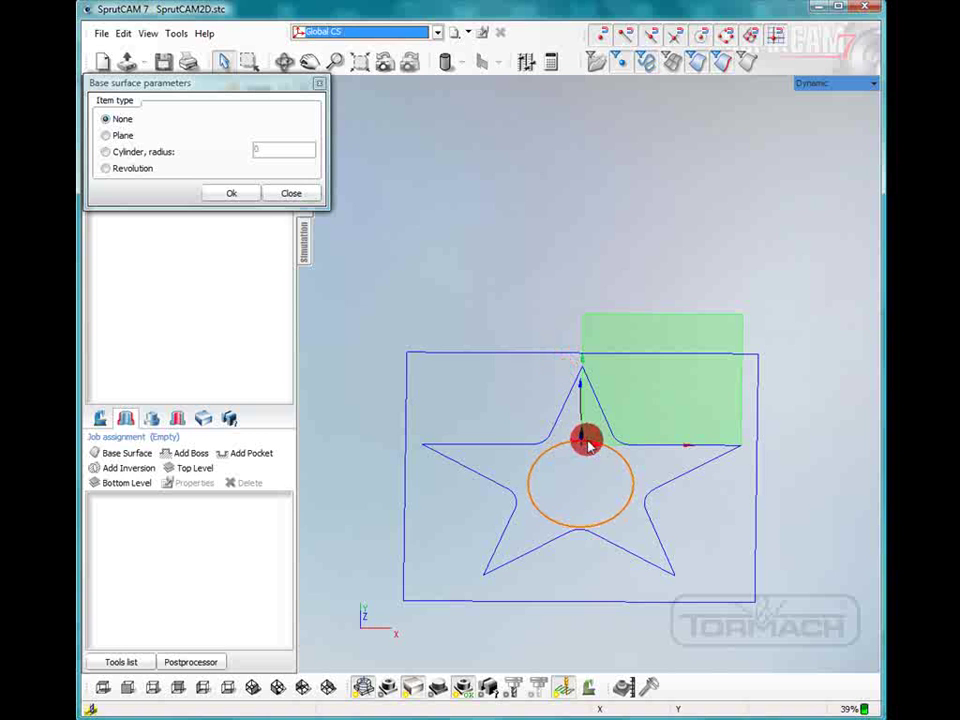
pyautogui.click(231, 196)
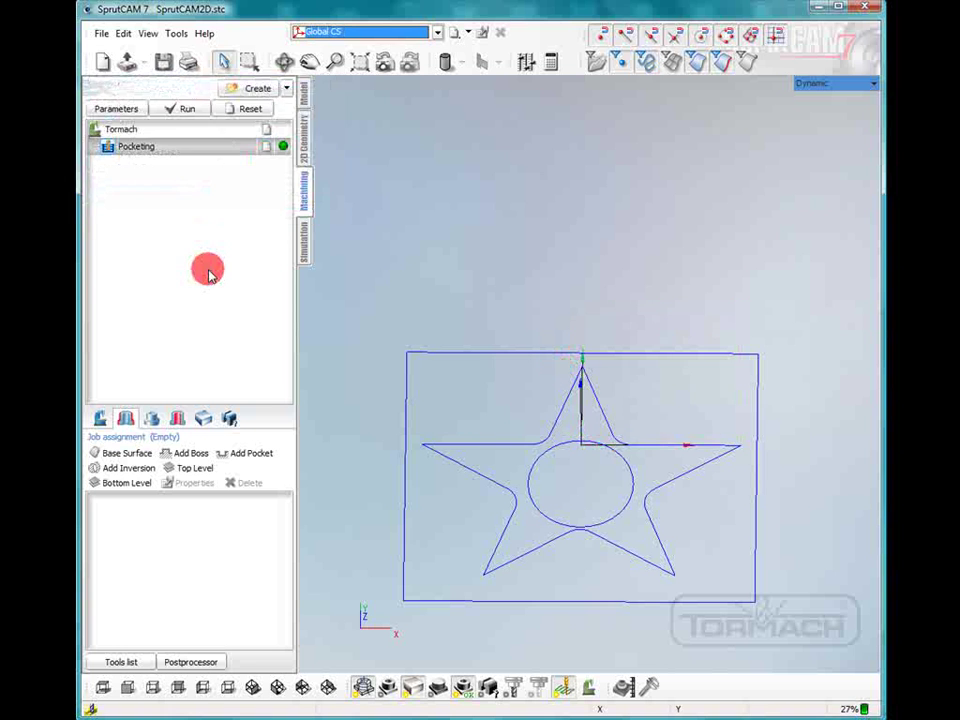
# Add the rectangle around the star to the job assignment as a pocket in Cavity mode.
pyautogui.click(242, 453)
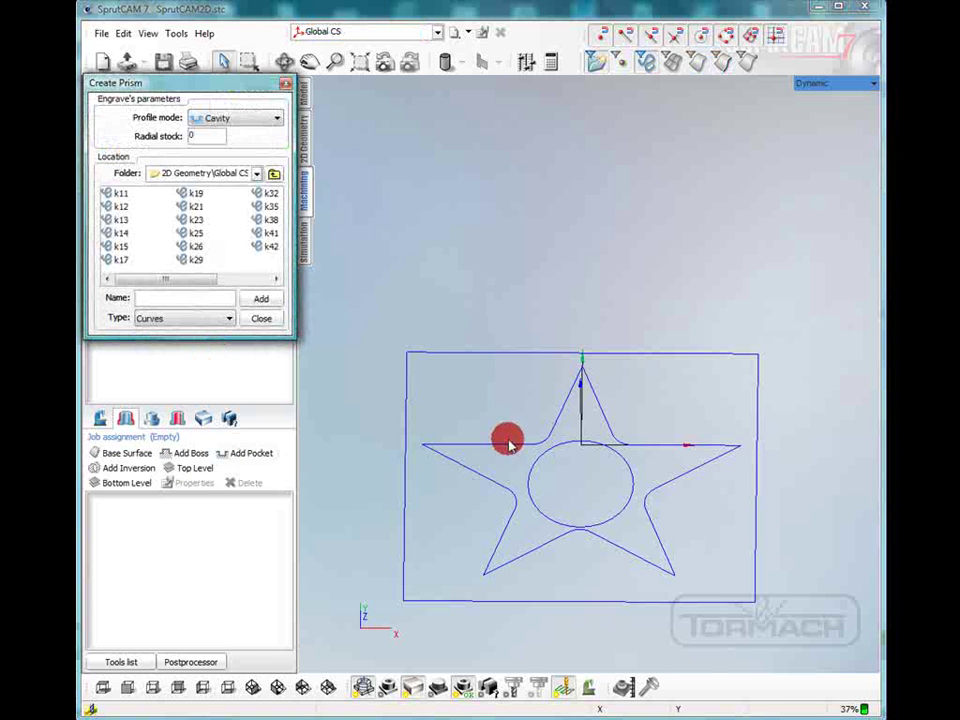
pyautogui.click(722, 63)
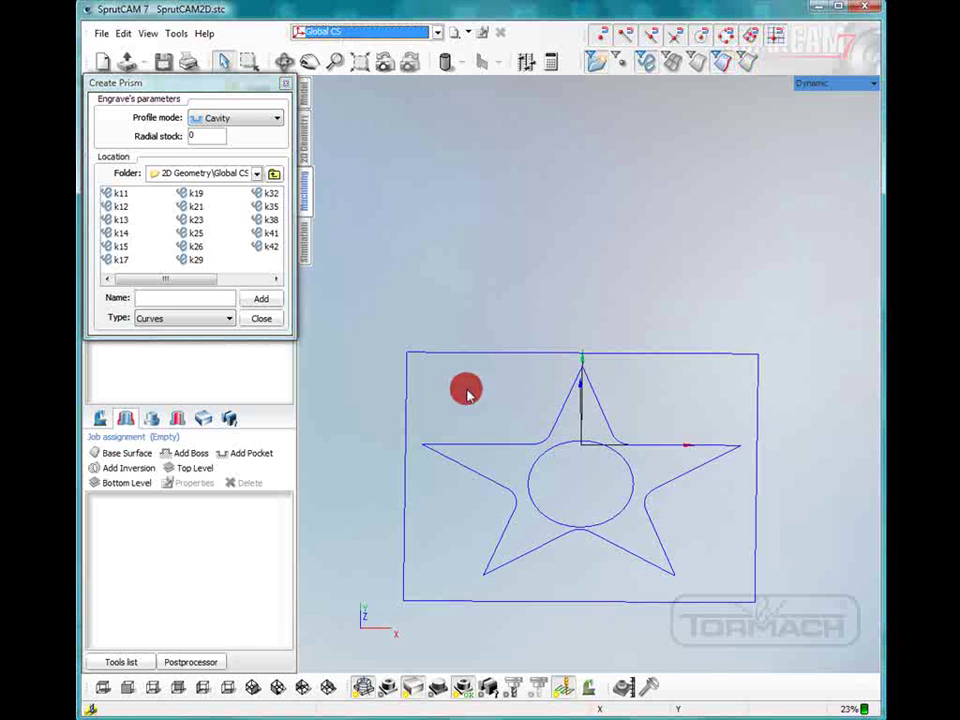
pyautogui.click(487, 355)
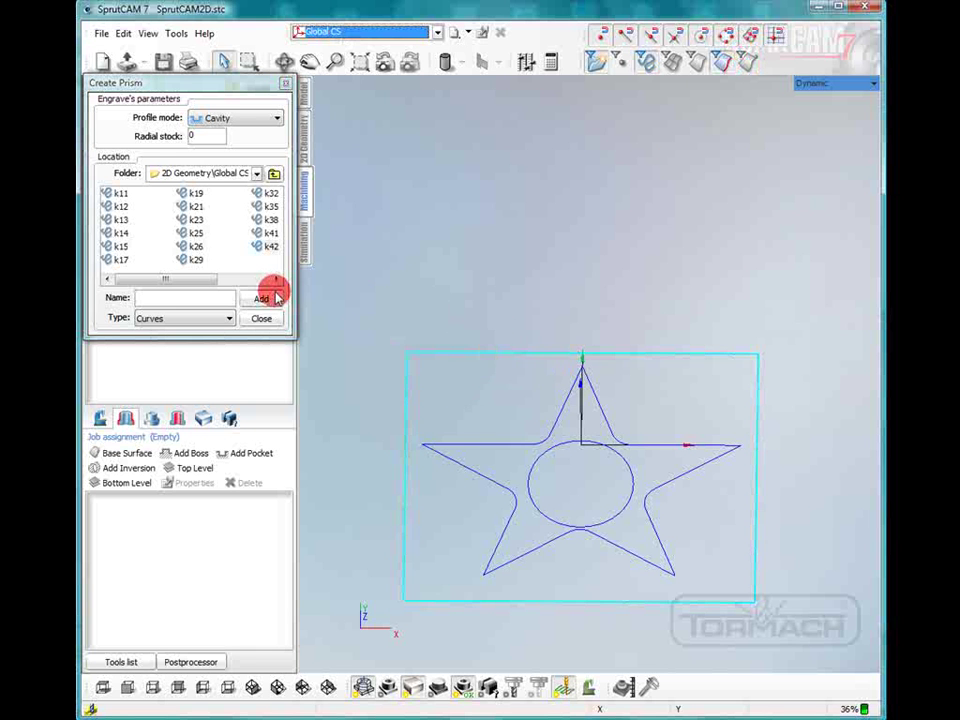
pyautogui.click(257, 299)
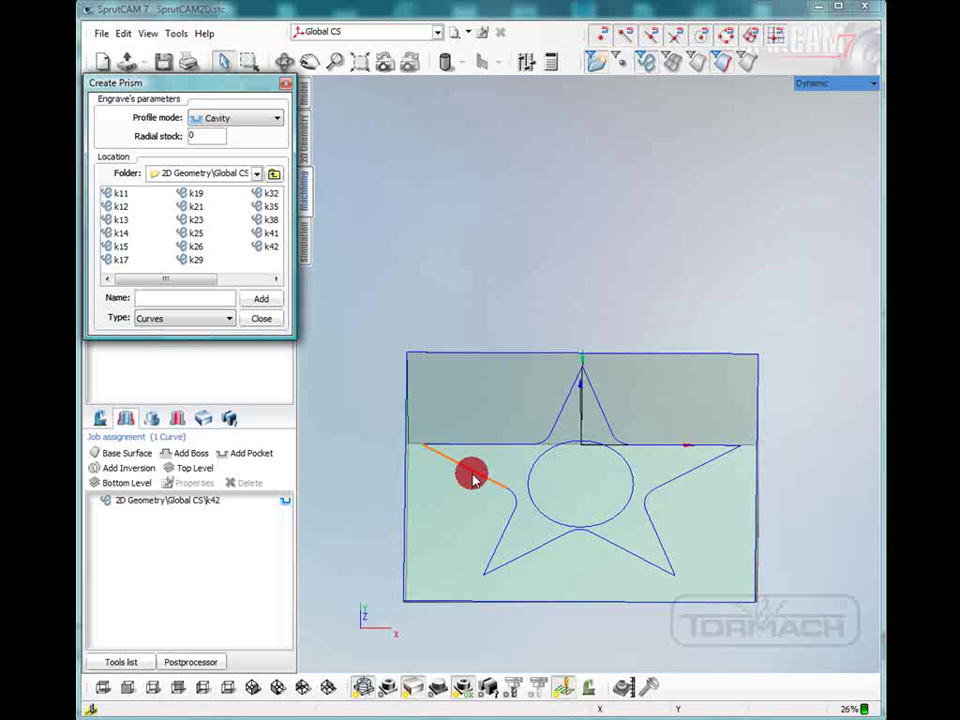
# Chain all segments of the star's outline and add them to the job assignment as a cavity.
pyautogui.click(477, 474)
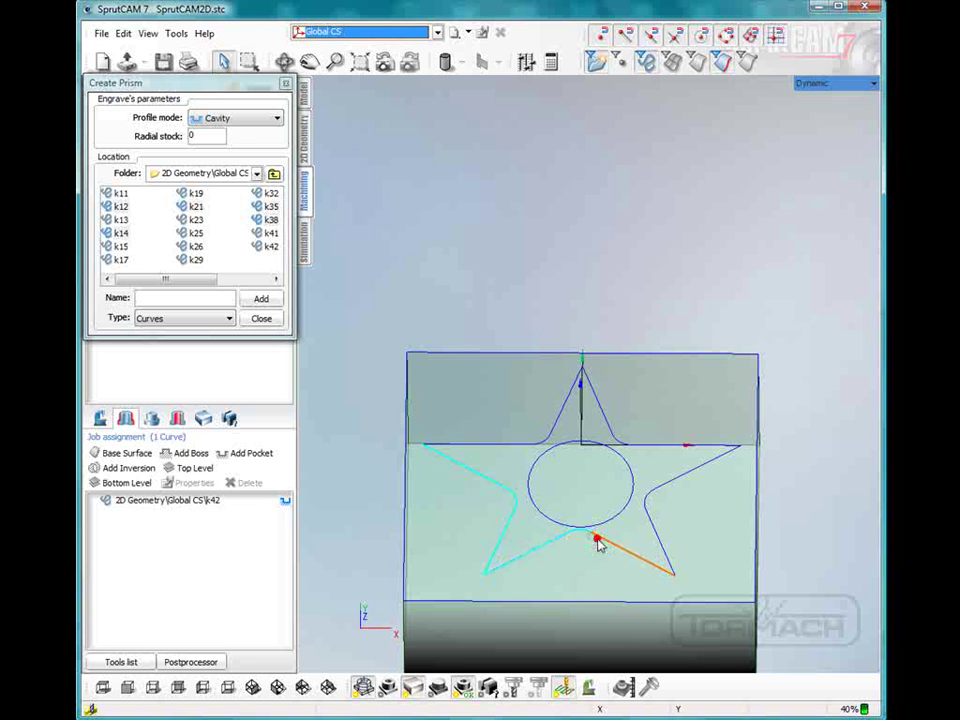
pyautogui.click(647, 506)
pyautogui.click(665, 483)
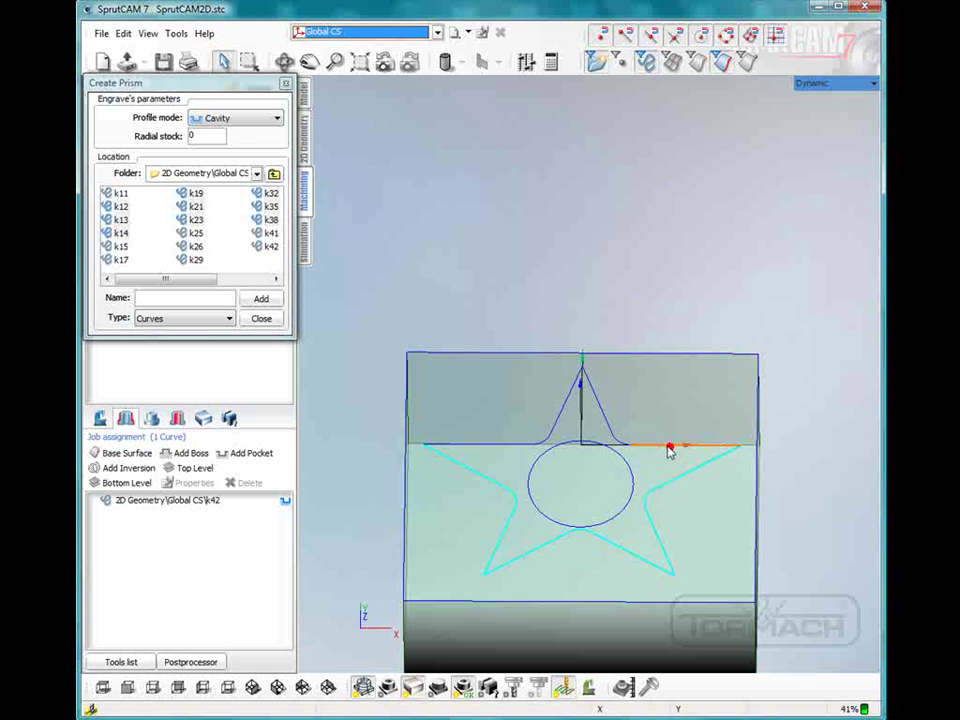
pyautogui.click(607, 426)
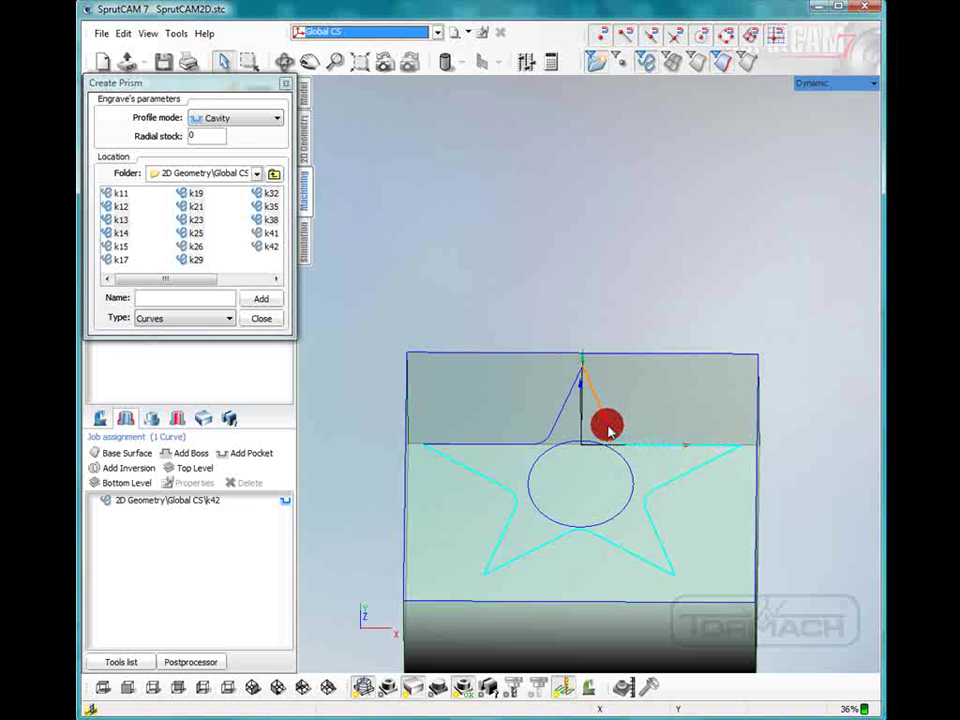
pyautogui.click(562, 403)
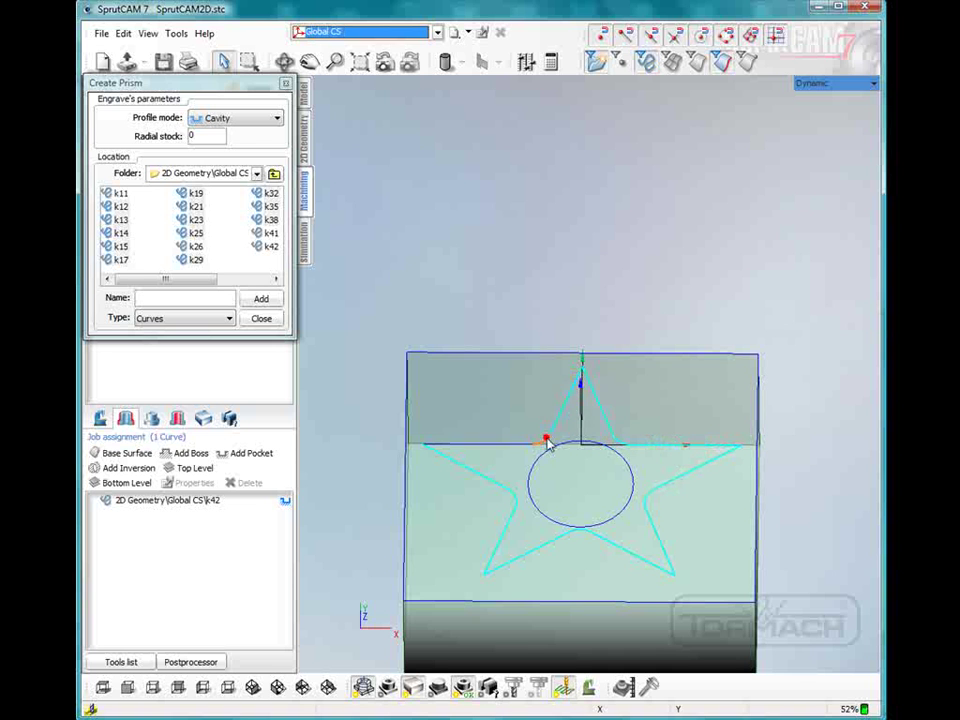
pyautogui.click(545, 438)
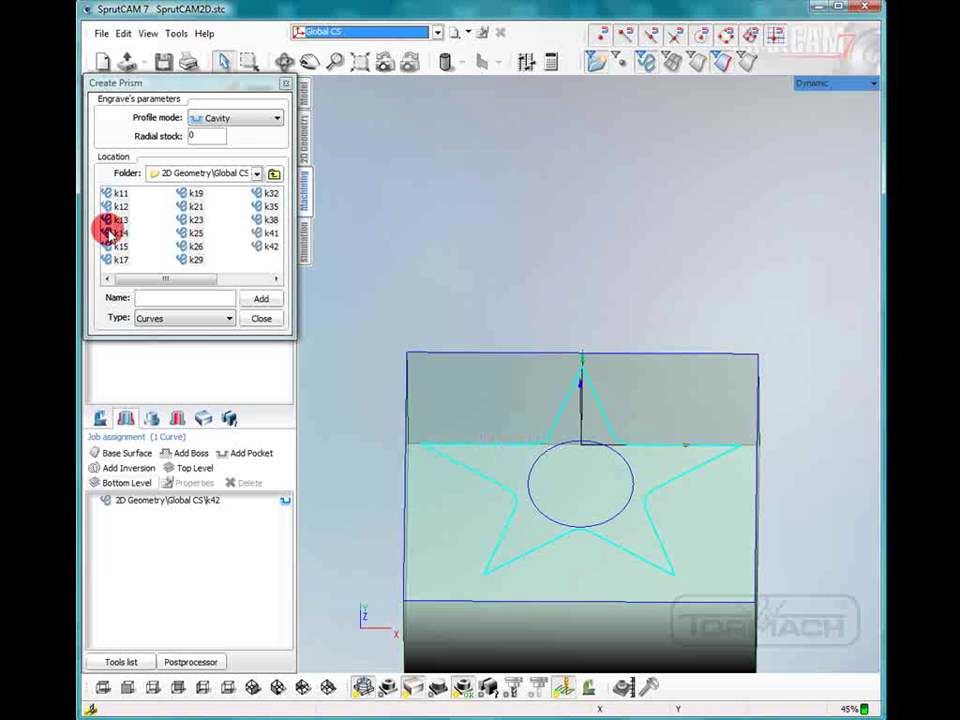
pyautogui.click(263, 300)
# Add the circle inside the star to the job assignment as a cavity and finish defining the pockets.
pyautogui.click(130, 687)
pyautogui.click(104, 688)
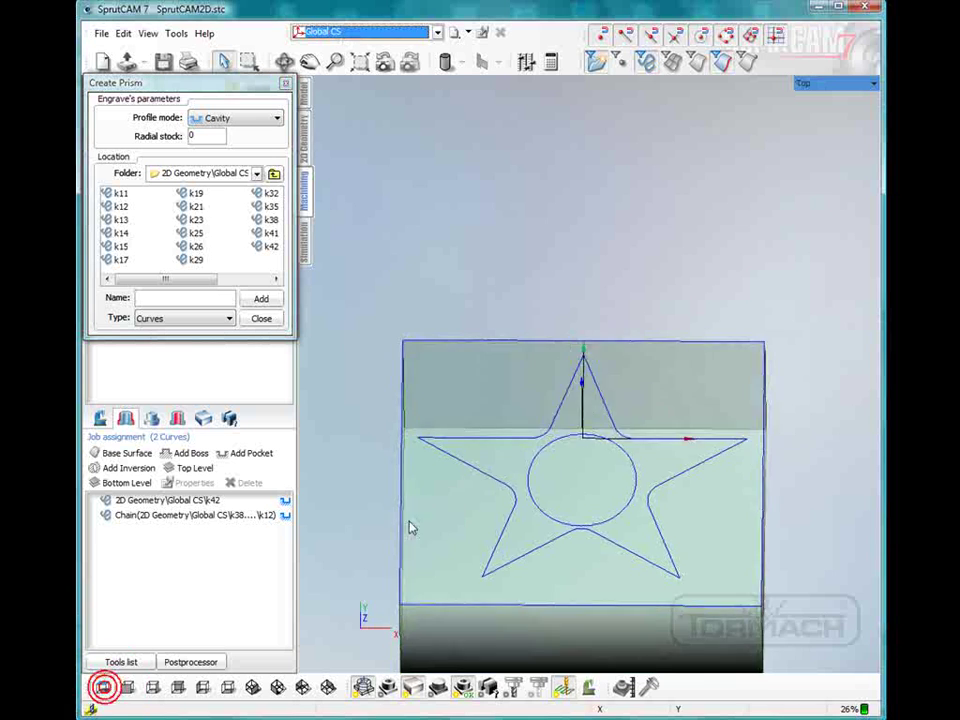
pyautogui.scroll(-3, 558, 516)
pyautogui.scroll(-1, 558, 516)
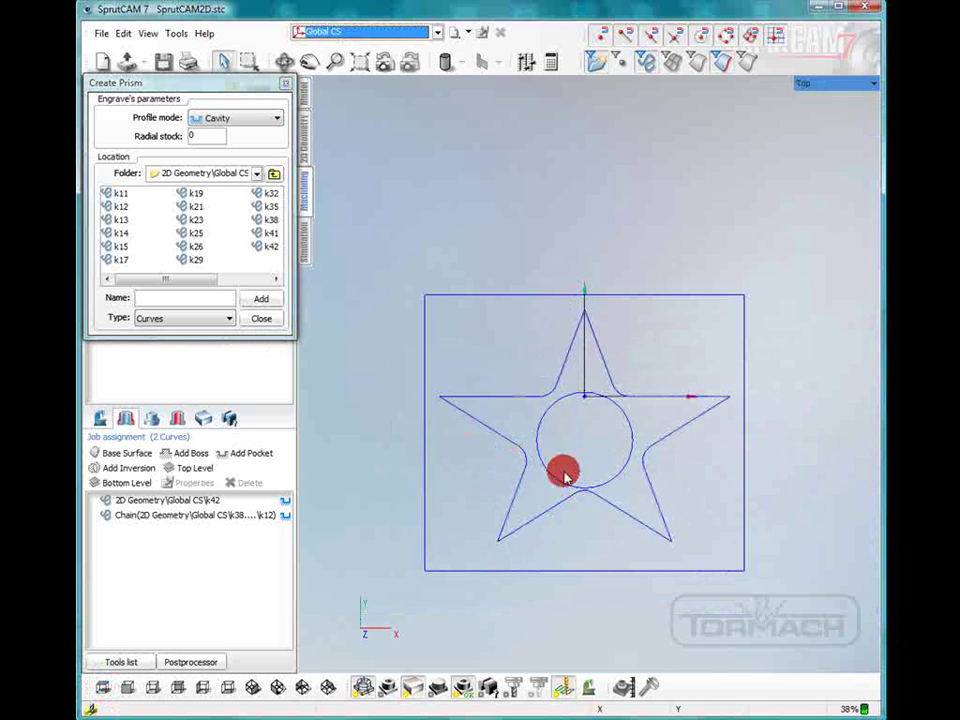
pyautogui.click(266, 302)
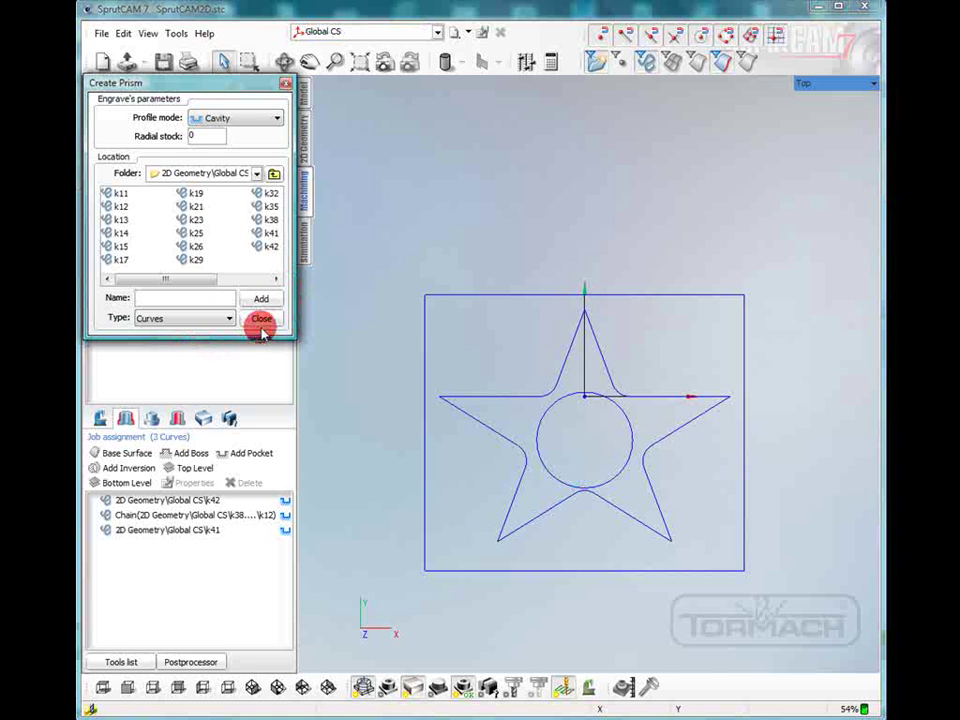
pyautogui.click(261, 320)
pyautogui.moveTo(448, 413); pyautogui.dragTo(418, 332, button='right')
pyautogui.click(126, 419)
pyautogui.moveTo(429, 456); pyautogui.dragTo(491, 497, button='right')
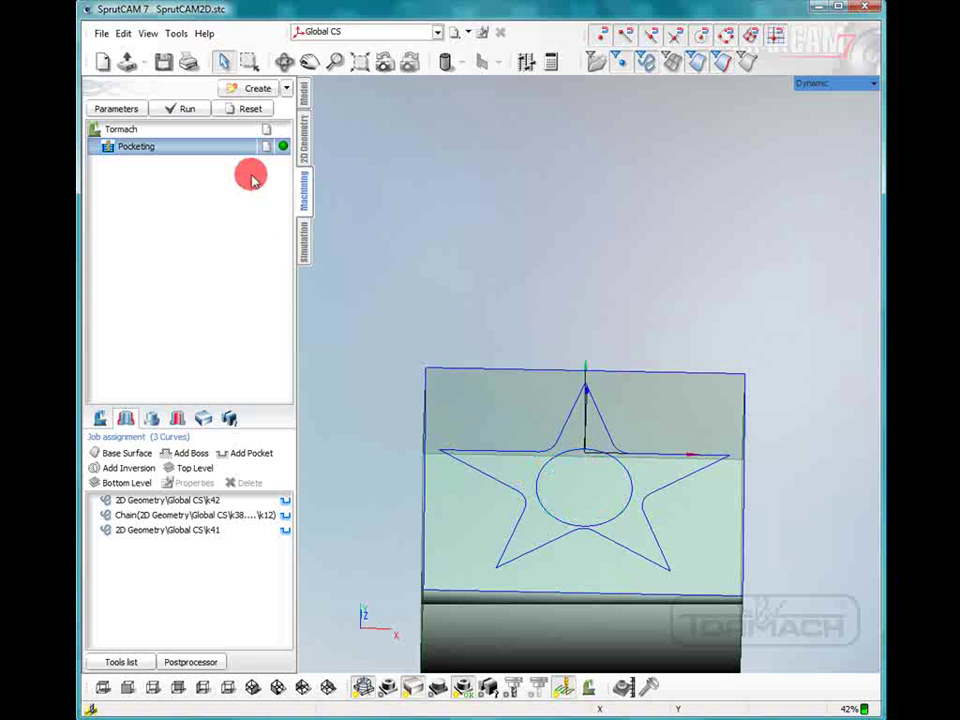
# In the Pocketing parameters, apply InchToolKit as the tool library file.
pyautogui.click(171, 150)
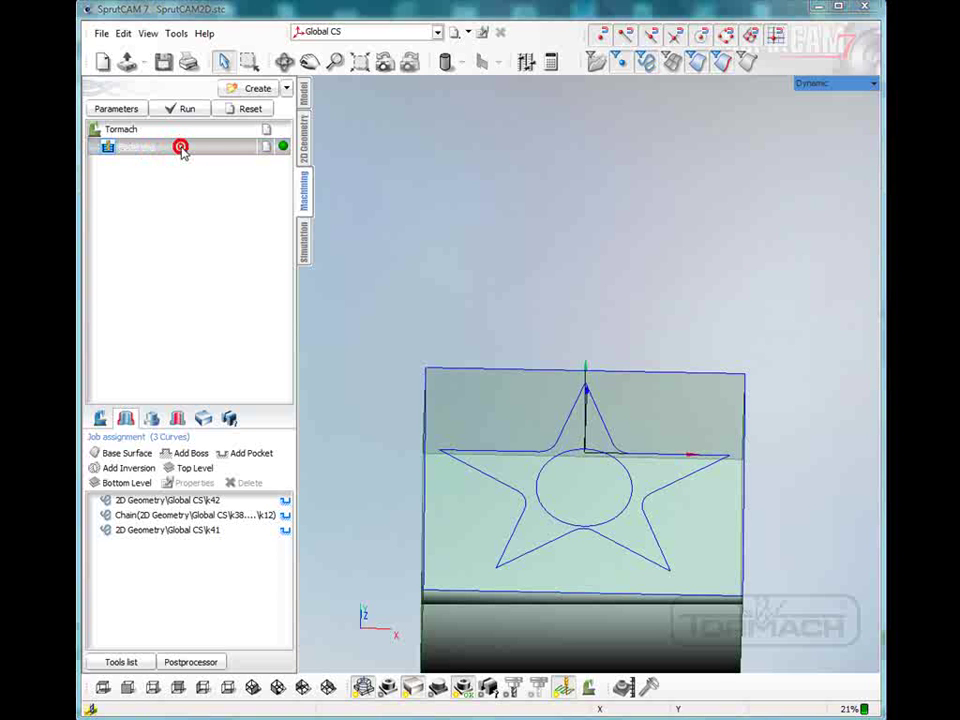
pyautogui.doubleClick(181, 150)
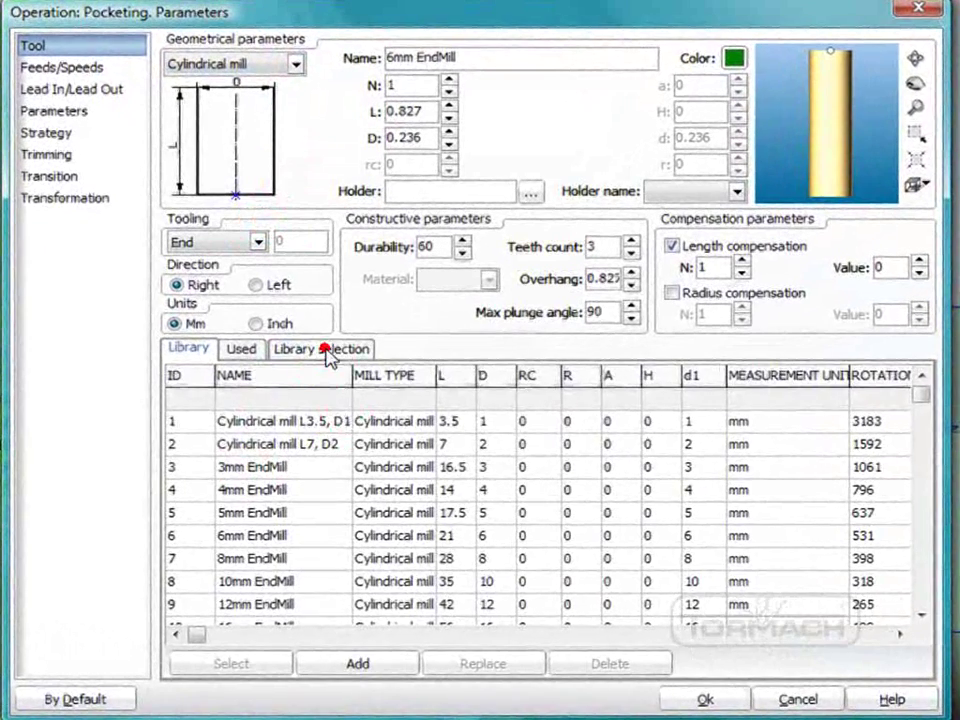
pyautogui.click(321, 371)
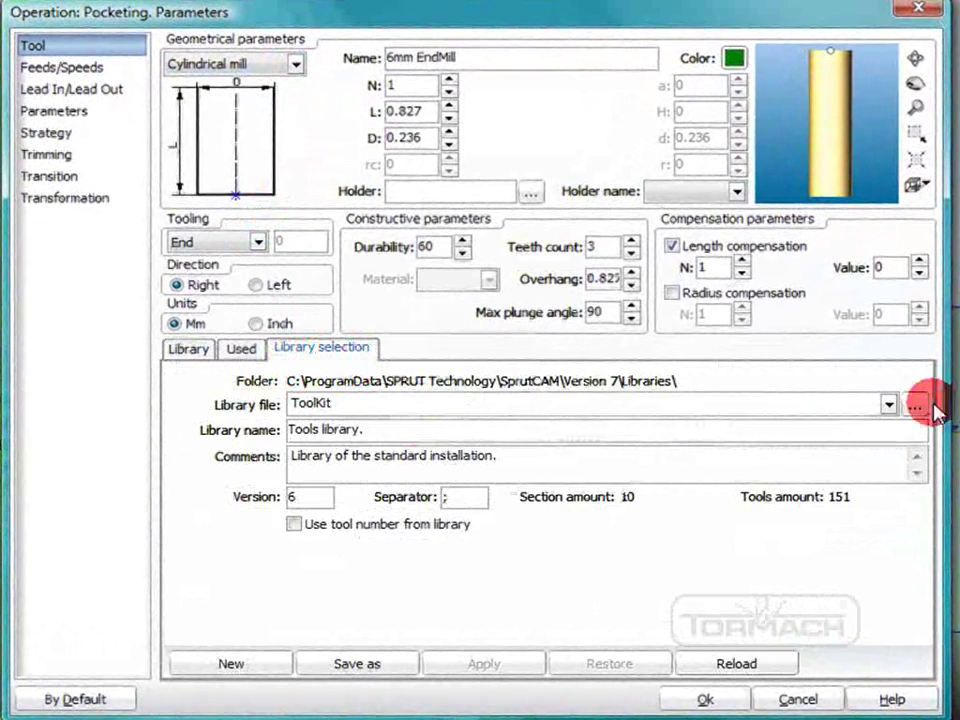
pyautogui.click(888, 404)
pyautogui.click(829, 445)
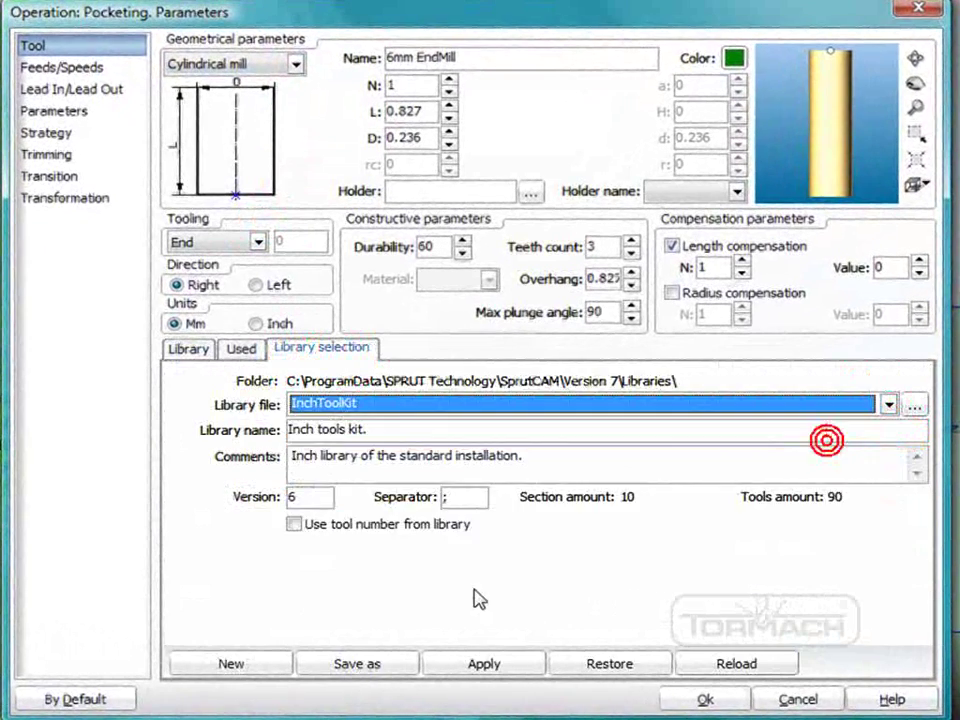
pyautogui.click(490, 661)
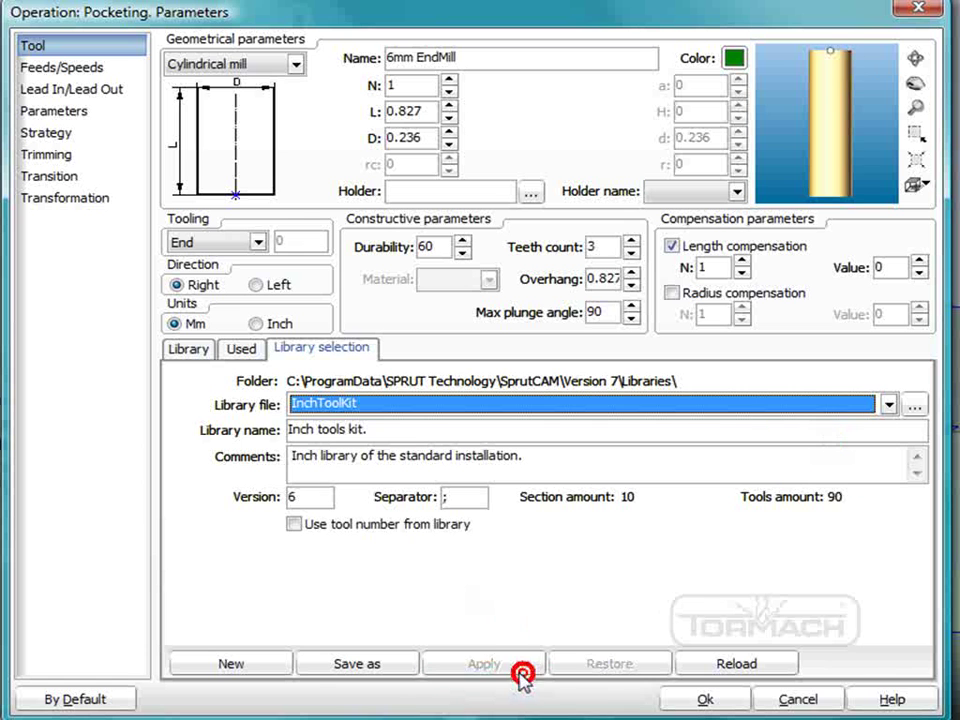
# Choose the 1/4" Centre Cut Endmill - KC730 from the inch library as the pocketing tool.
pyautogui.click(178, 350)
pyautogui.click(275, 537)
pyautogui.press('Down')
pyautogui.press('Down')
pyautogui.press('Down')
pyautogui.press('Down')
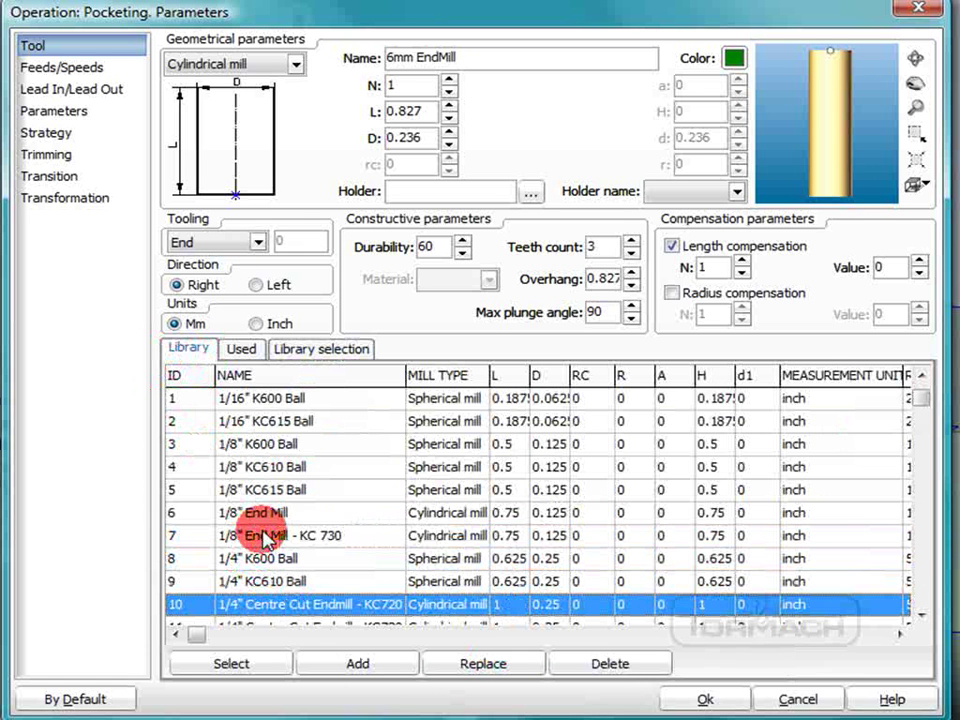
pyautogui.press('Down')
pyautogui.press('Down')
pyautogui.press('Down')
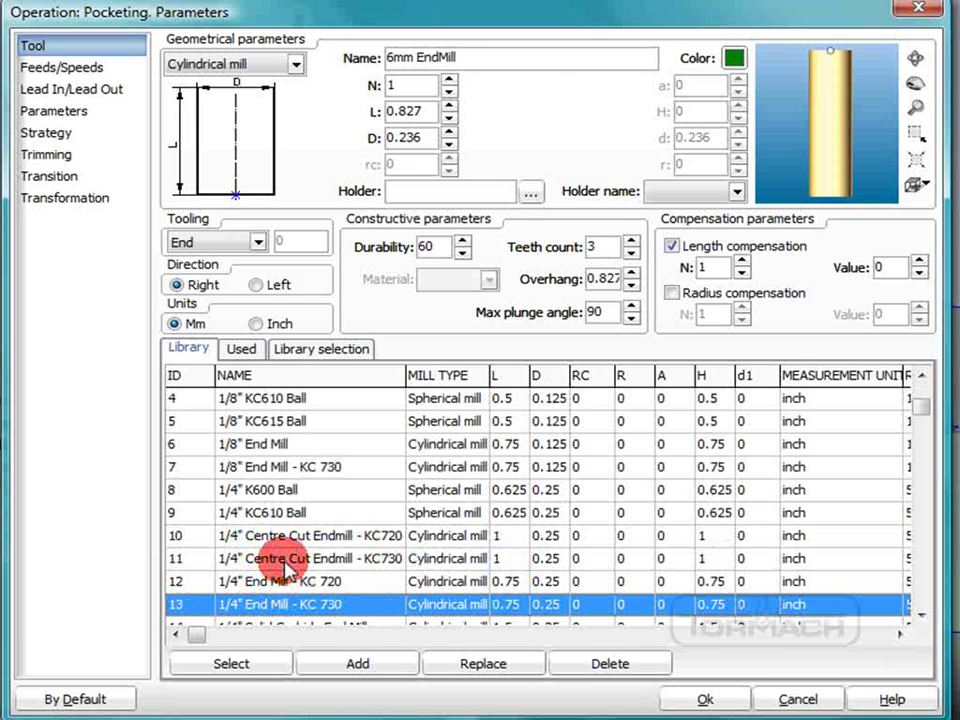
pyautogui.doubleClick(282, 559)
pyautogui.click(405, 141)
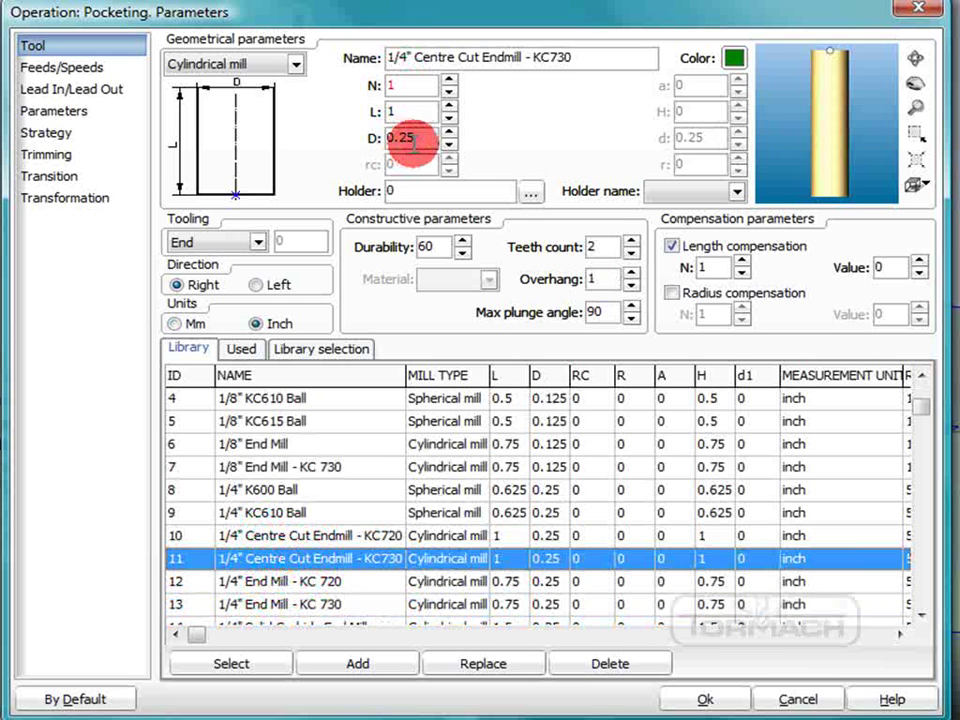
# Review the feeds and speeds, and switch the axial plunge reference from safe distance to a small positive safe level.
pyautogui.click(75, 67)
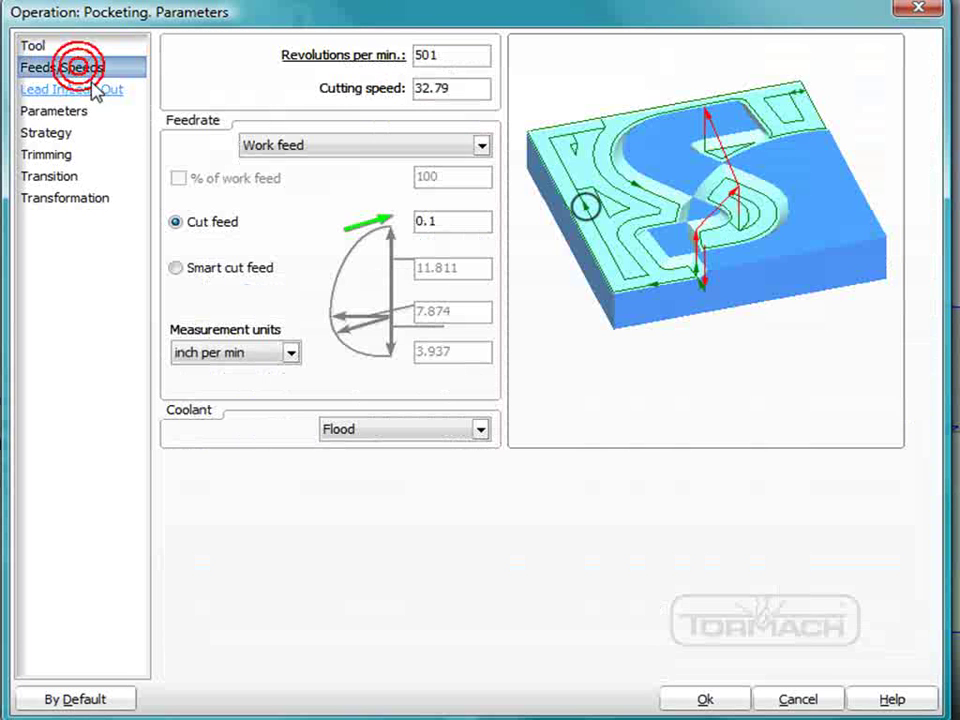
pyautogui.click(92, 88)
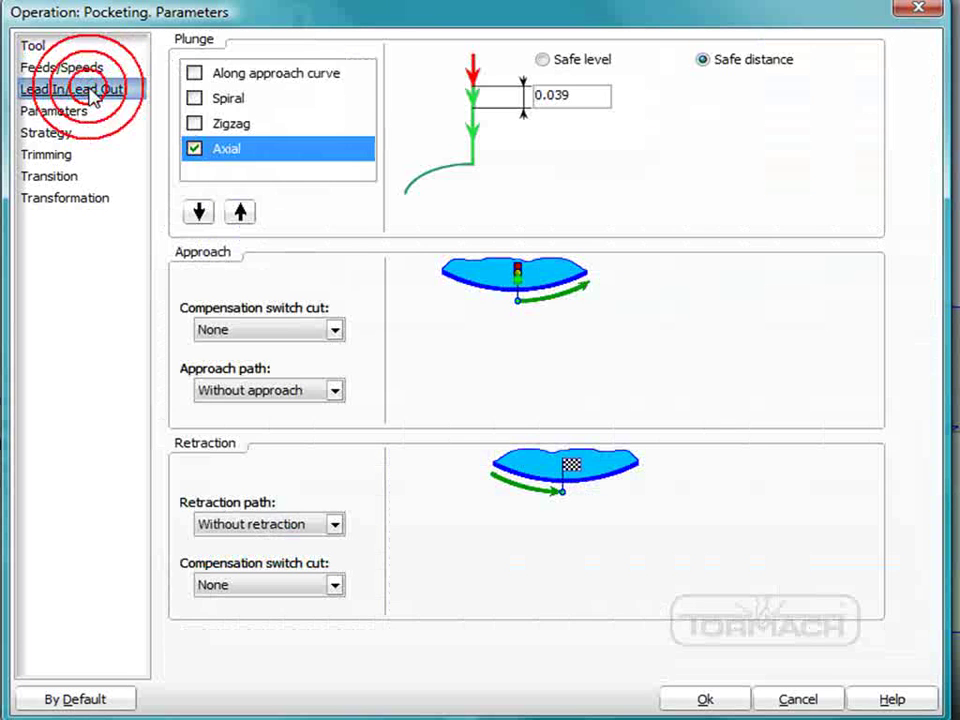
pyautogui.click(541, 60)
pyautogui.click(561, 95)
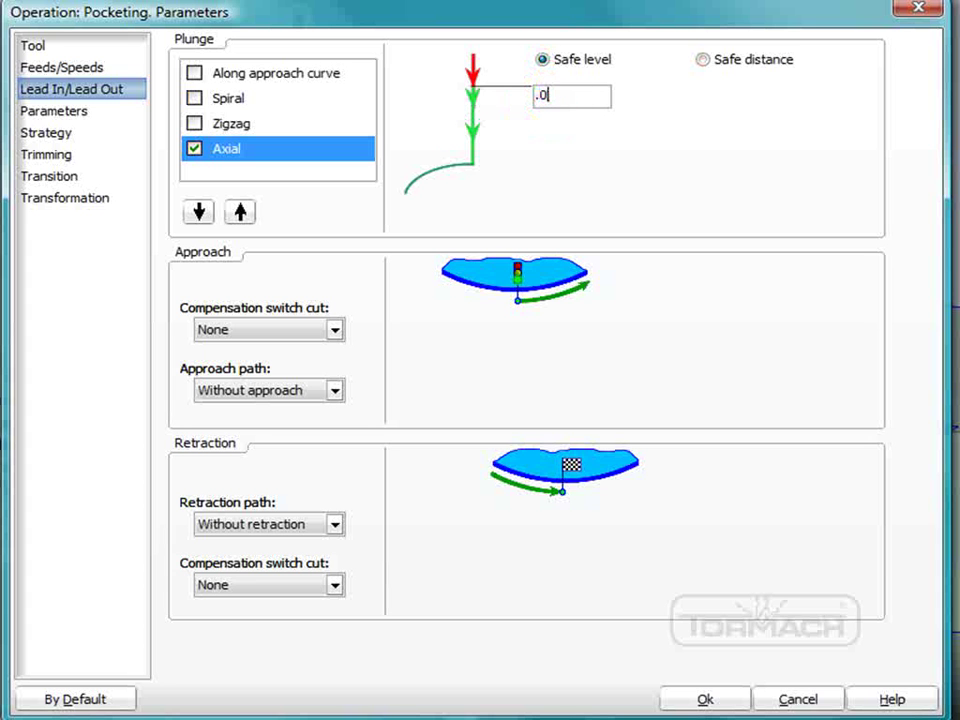
# Enable a custom bottom level for the pocketing operation and set it to -.25.
pyautogui.click(30, 110)
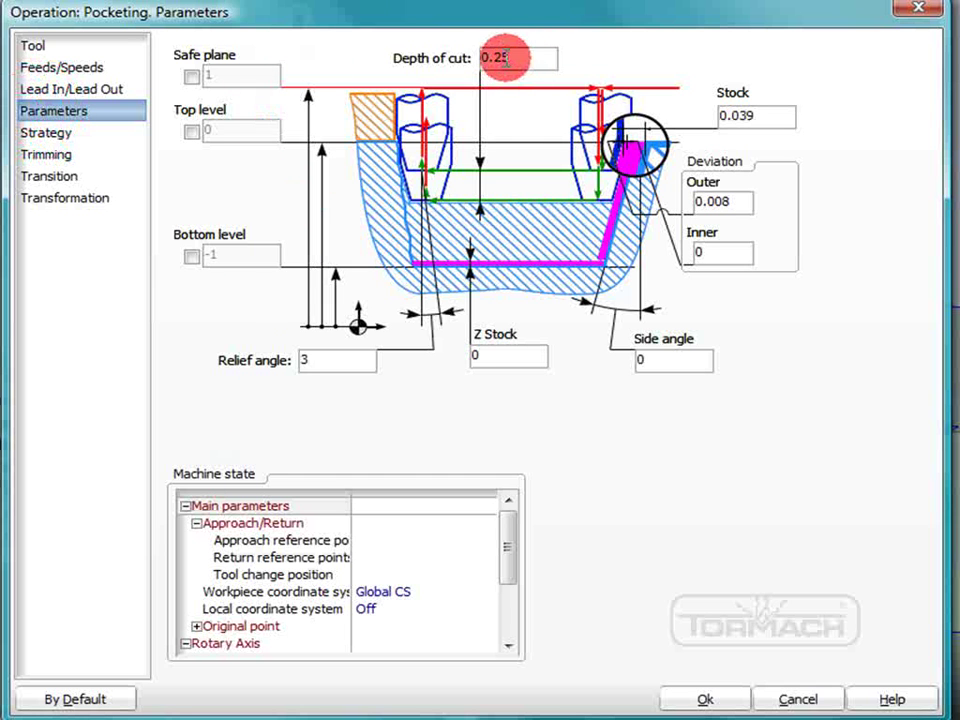
pyautogui.click(192, 258)
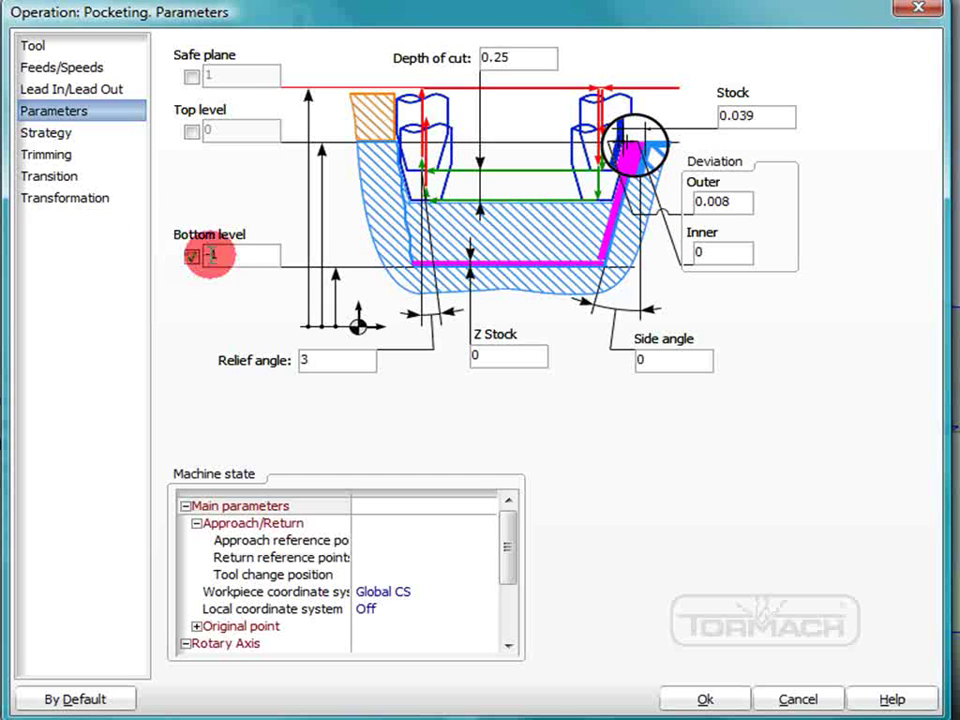
pyautogui.write('-.25')
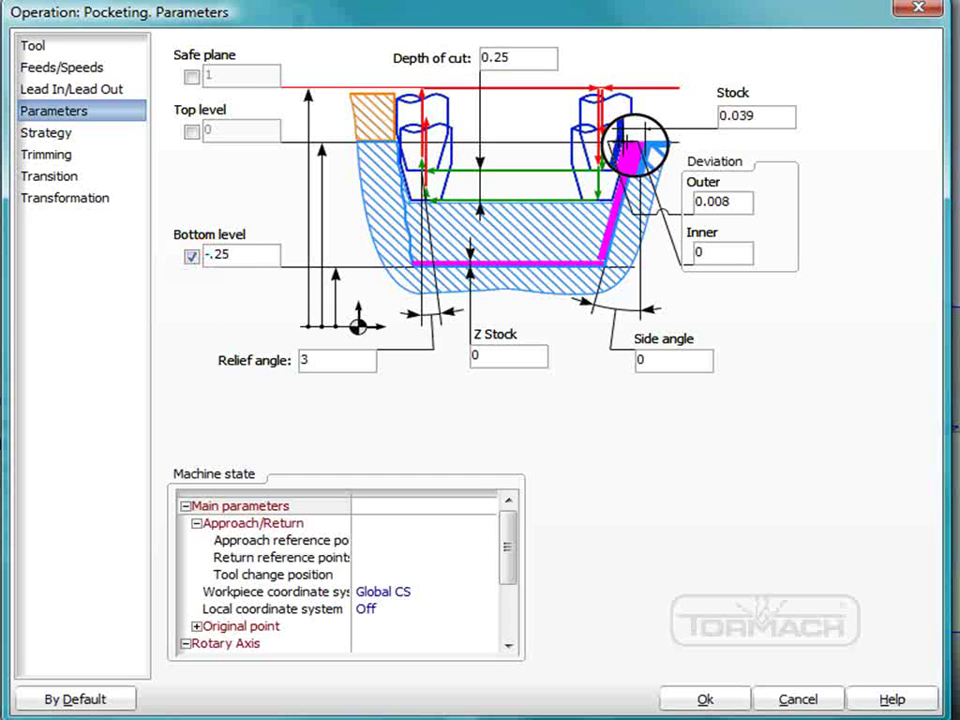
# Set both the relief angle and the side stock of the pocketing operation to 0.
pyautogui.click(296, 360)
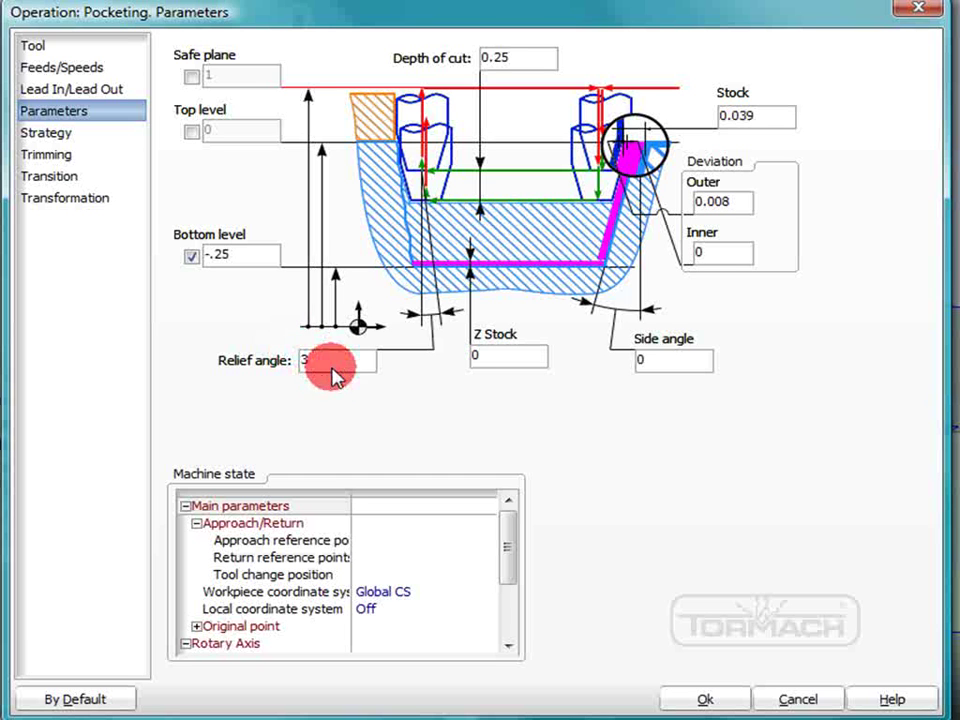
pyautogui.click(311, 360)
pyautogui.doubleClick(315, 360)
pyautogui.write('0')
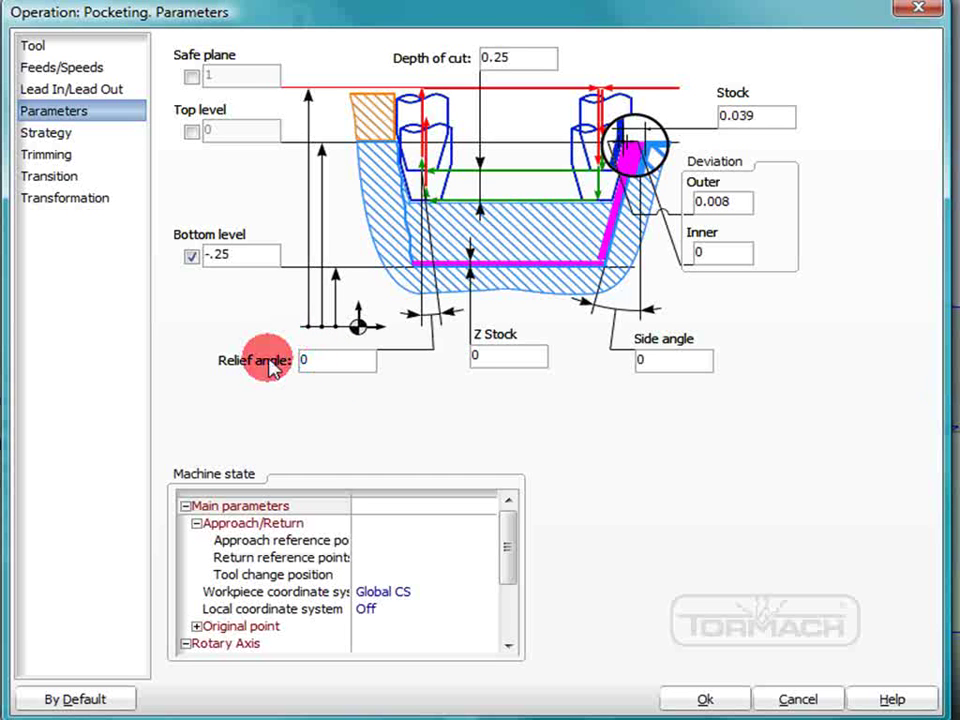
pyautogui.doubleClick(748, 117)
pyautogui.write('0')
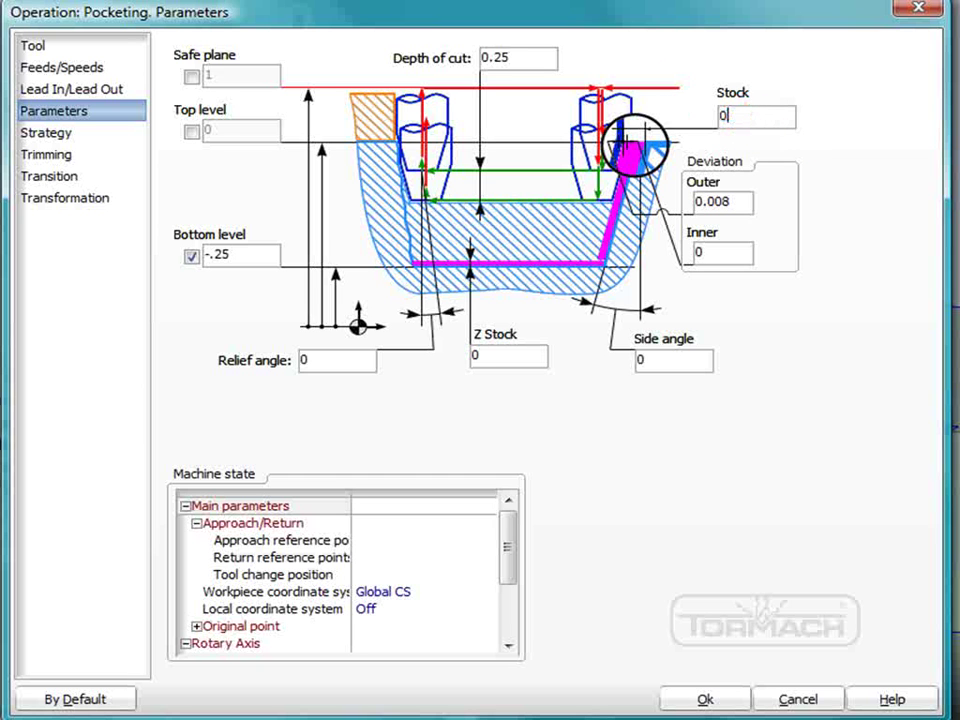
# Enable the custom top level at 0 and the custom safe plane, setting the safe plane to .5.
pyautogui.click(191, 131)
pyautogui.click(191, 77)
pyautogui.write('.5')
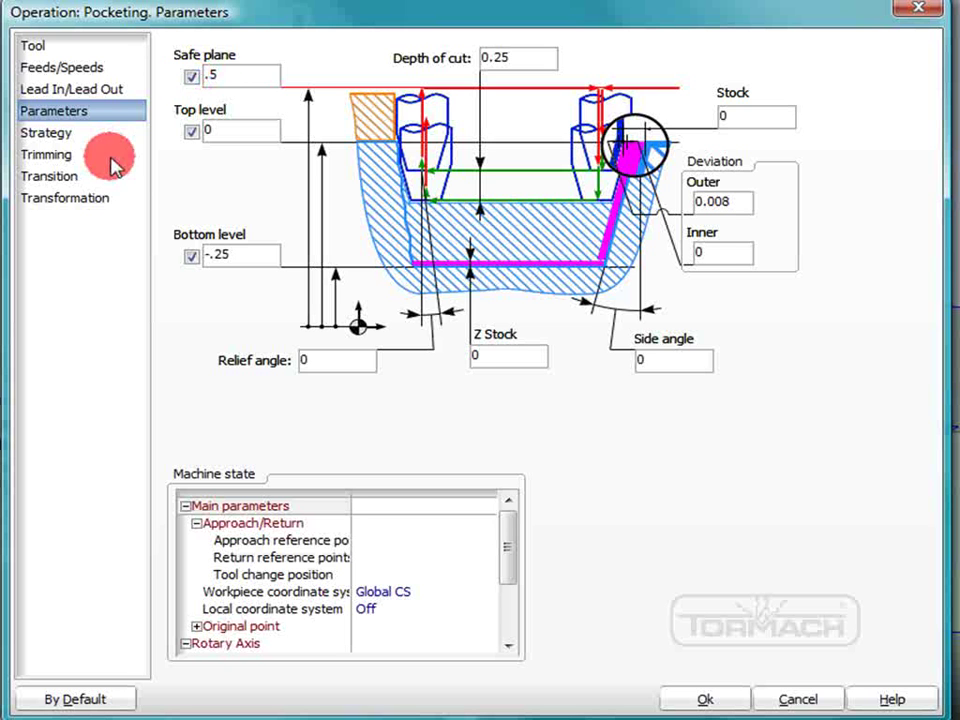
# Set the strategy's trochoid step to Do not use trochoid and accept the pocketing parameters.
pyautogui.click(45, 133)
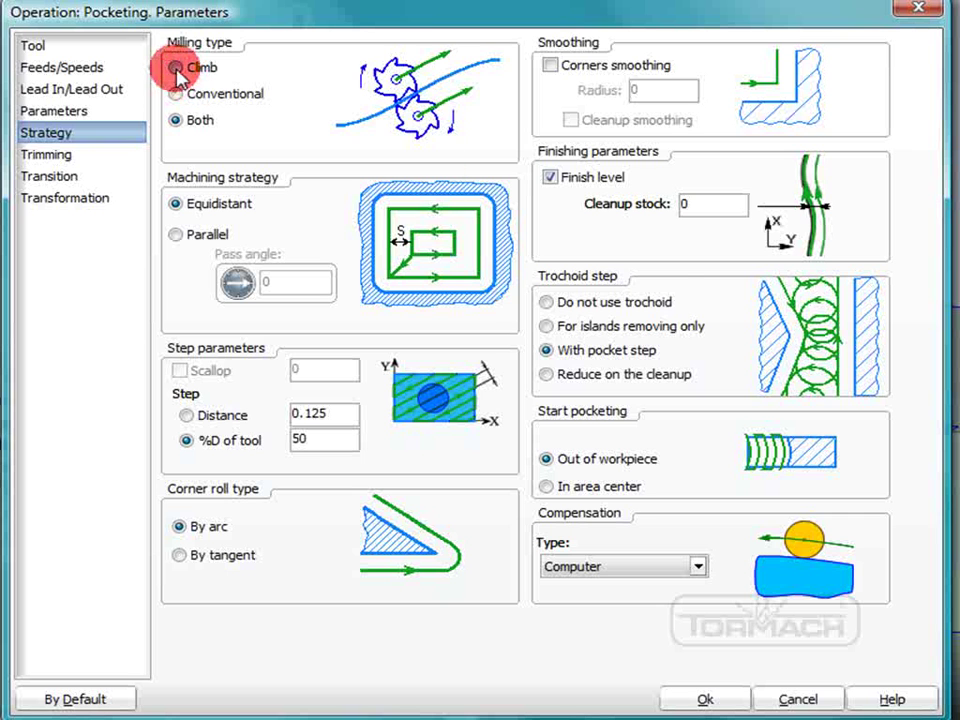
pyautogui.click(547, 303)
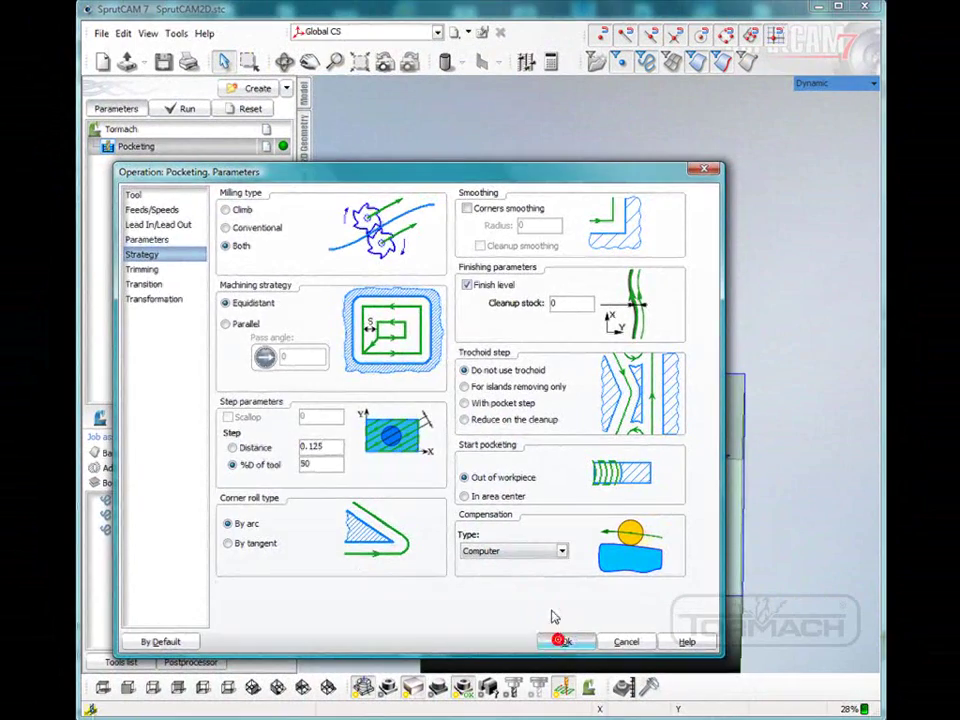
pyautogui.click(560, 640)
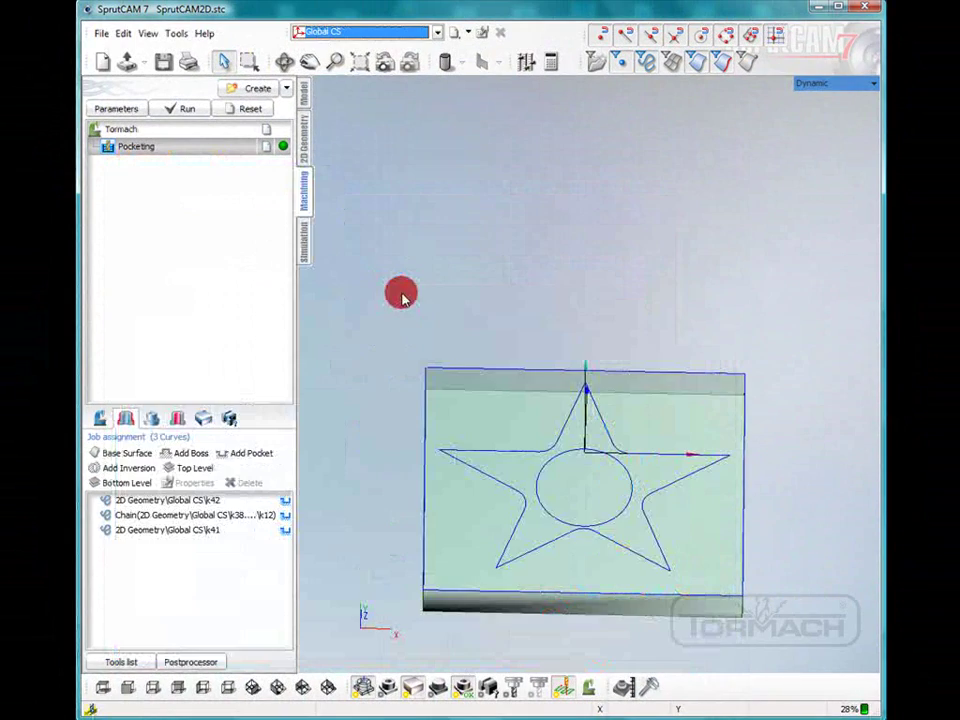
# Calculate the pocketing toolpath and play its machining simulation.
pyautogui.click(183, 106)
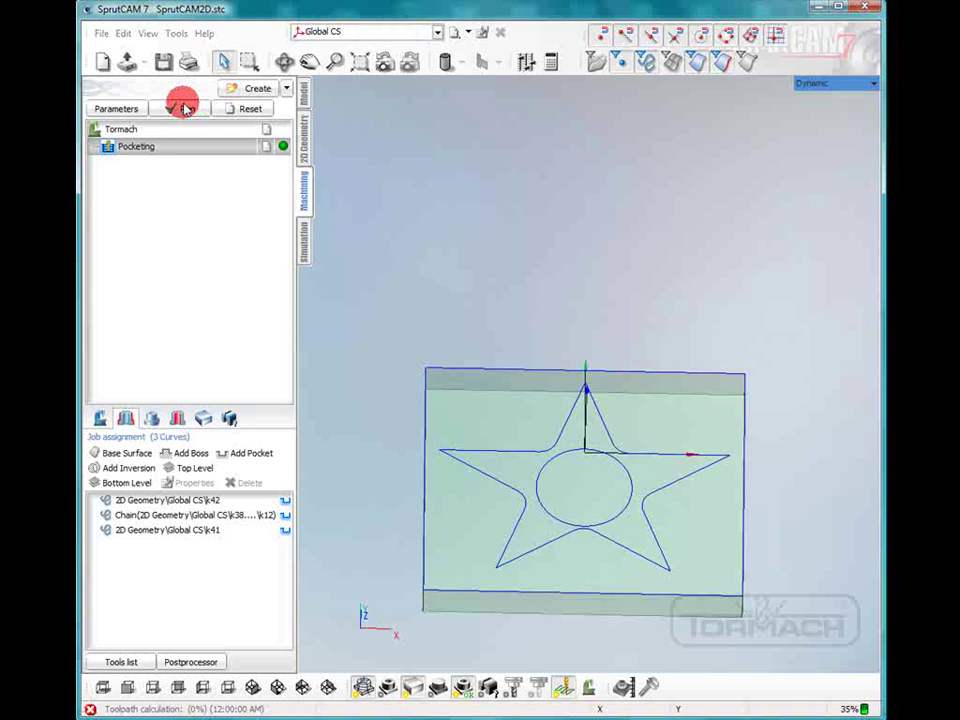
pyautogui.scroll(2, 457, 474)
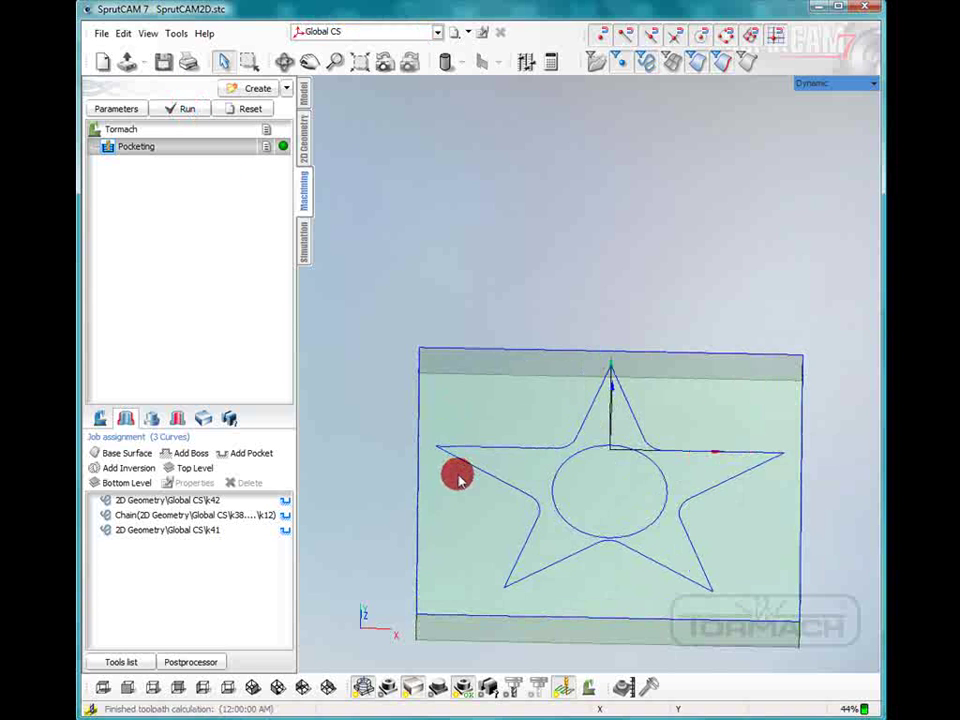
pyautogui.moveTo(460, 494); pyautogui.dragTo(442, 494, button='middle')
pyautogui.moveTo(486, 505)
pyautogui.mouseDown(button='right')
pyautogui.moveTo(444, 476)
pyautogui.moveTo(475, 487)
pyautogui.mouseUp(button='right')
pyautogui.moveTo(474, 486); pyautogui.dragTo(496, 468)
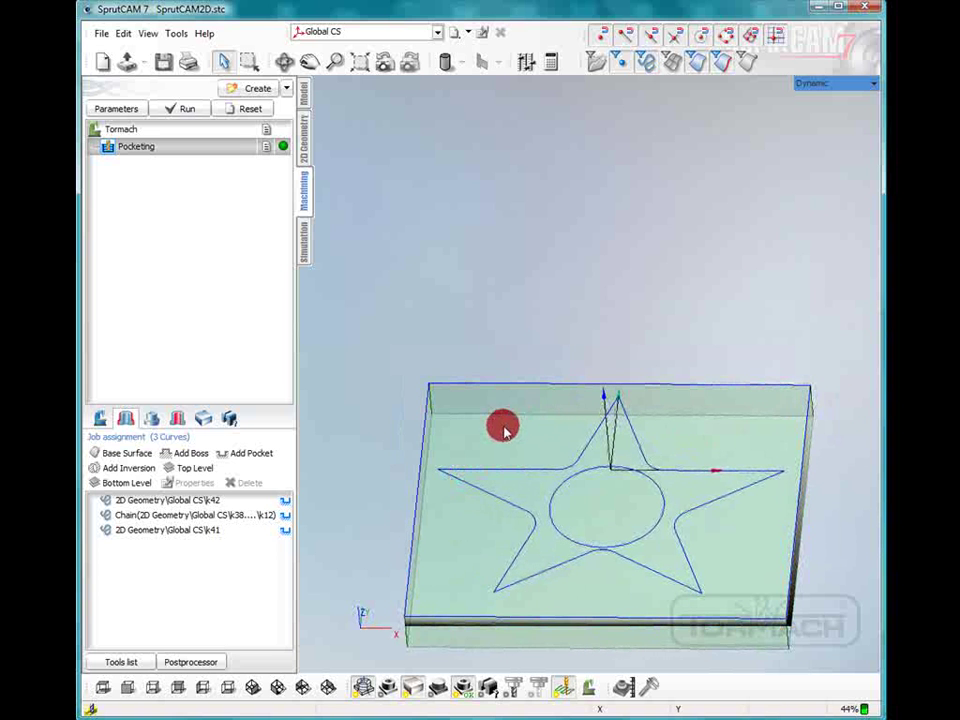
pyautogui.click(305, 243)
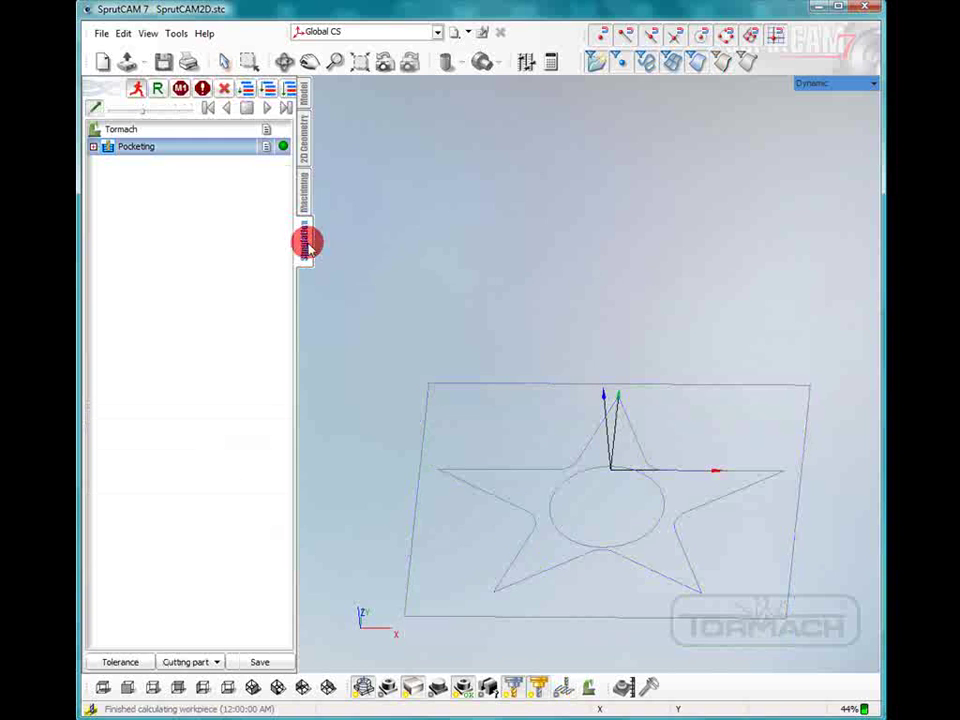
pyautogui.click(266, 107)
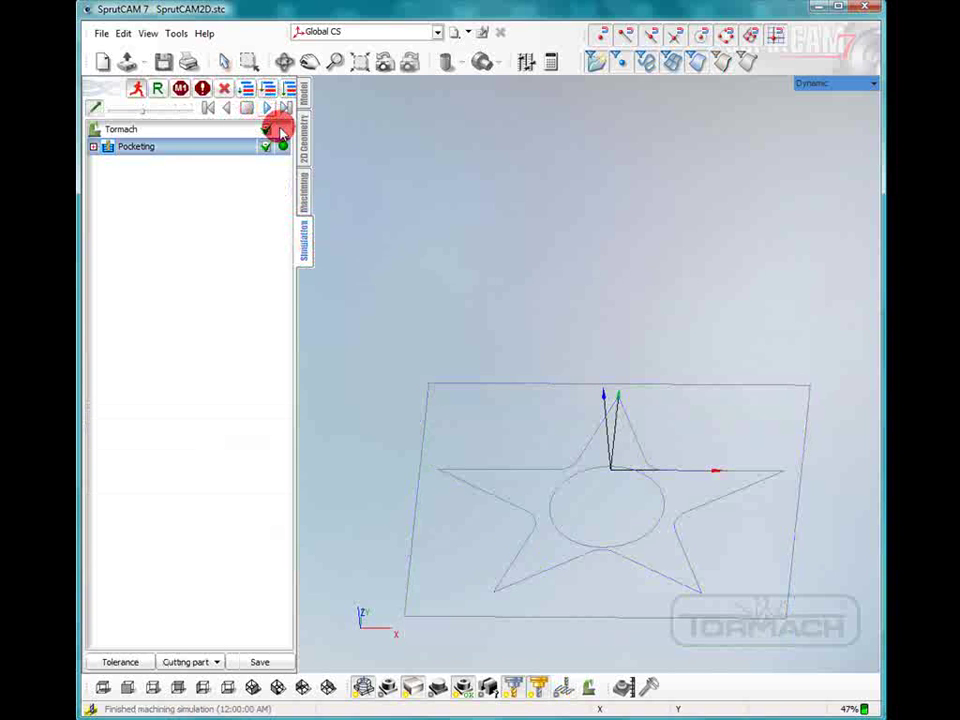
# Define the pocketing operation's workpiece by extruding the outer rectangle k42.
pyautogui.click(302, 189)
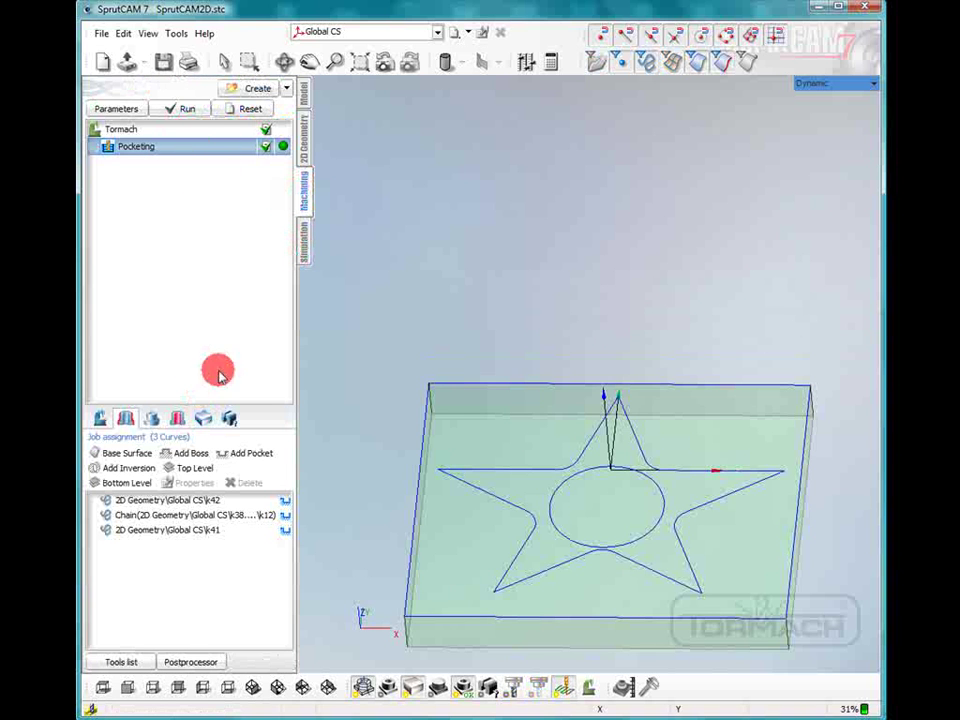
pyautogui.click(213, 413)
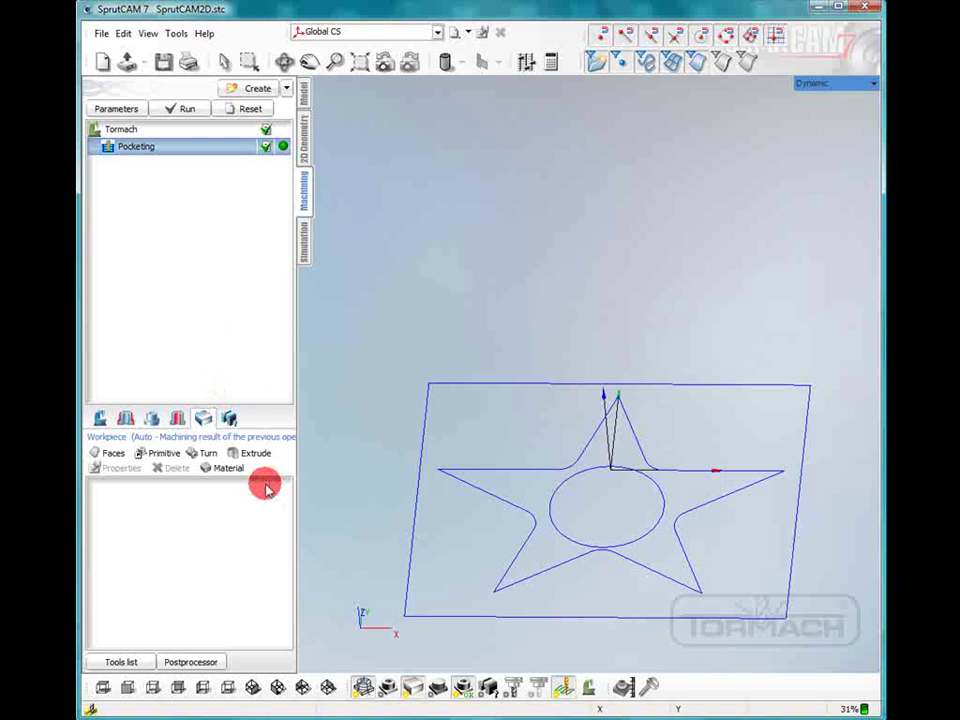
pyautogui.click(255, 454)
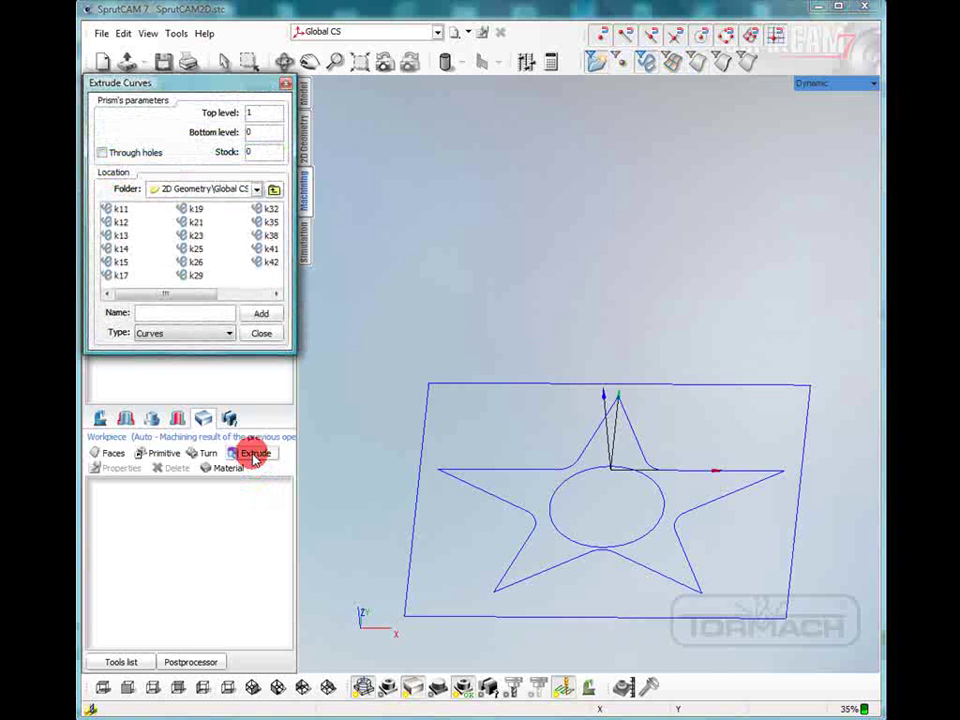
pyautogui.click(486, 389)
pyautogui.click(260, 314)
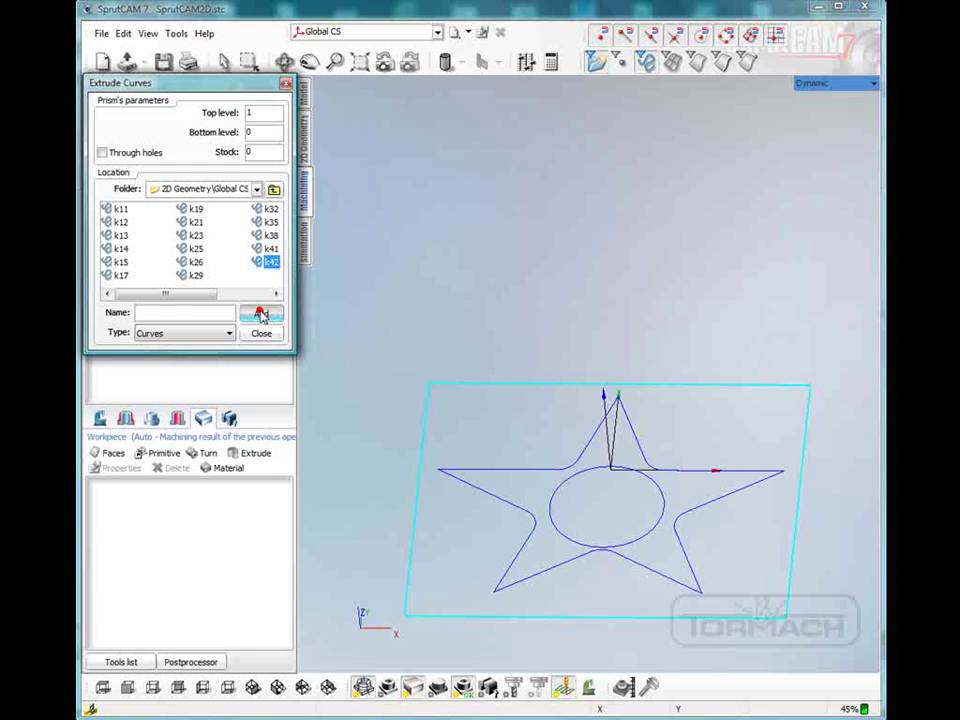
pyautogui.click(260, 334)
pyautogui.moveTo(405, 440)
pyautogui.mouseDown(button='right')
pyautogui.moveTo(369, 392)
pyautogui.moveTo(391, 452)
pyautogui.mouseUp(button='right')
pyautogui.moveTo(390, 452); pyautogui.dragTo(394, 403)
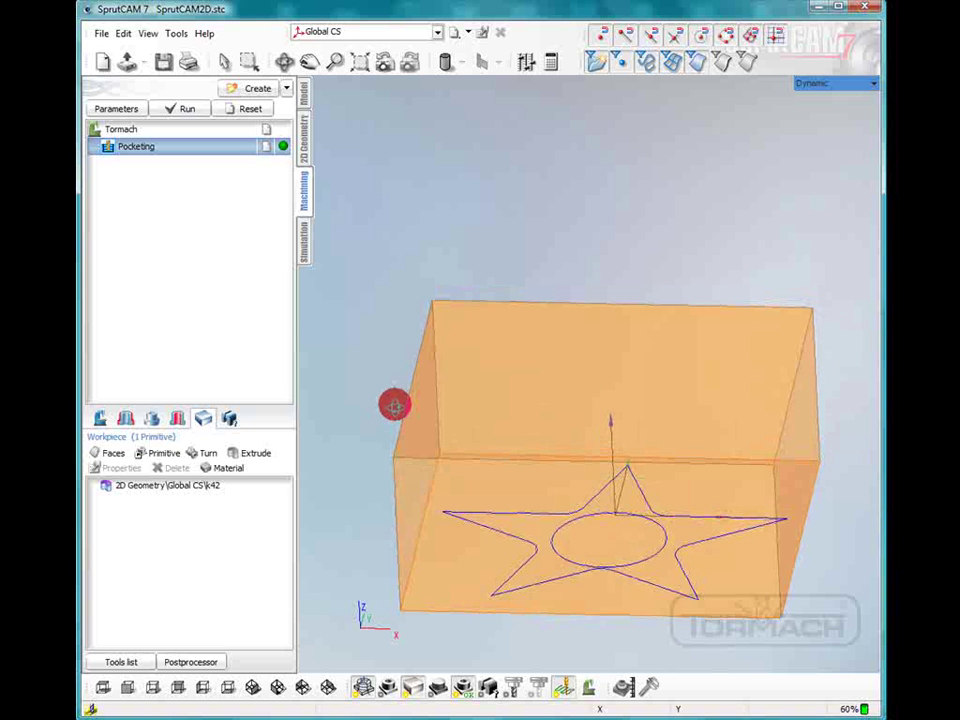
# Lower the extrusion levels of the workpiece so the block lies beneath the rectangle, and calculate the pocketing toolpath.
pyautogui.click(200, 487)
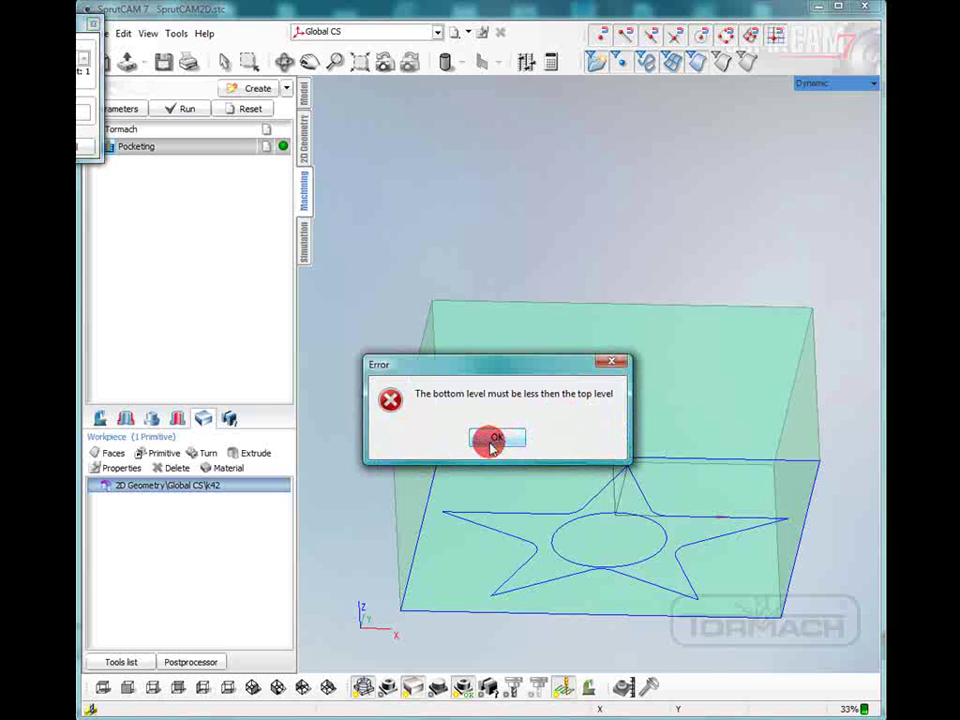
pyautogui.click(491, 440)
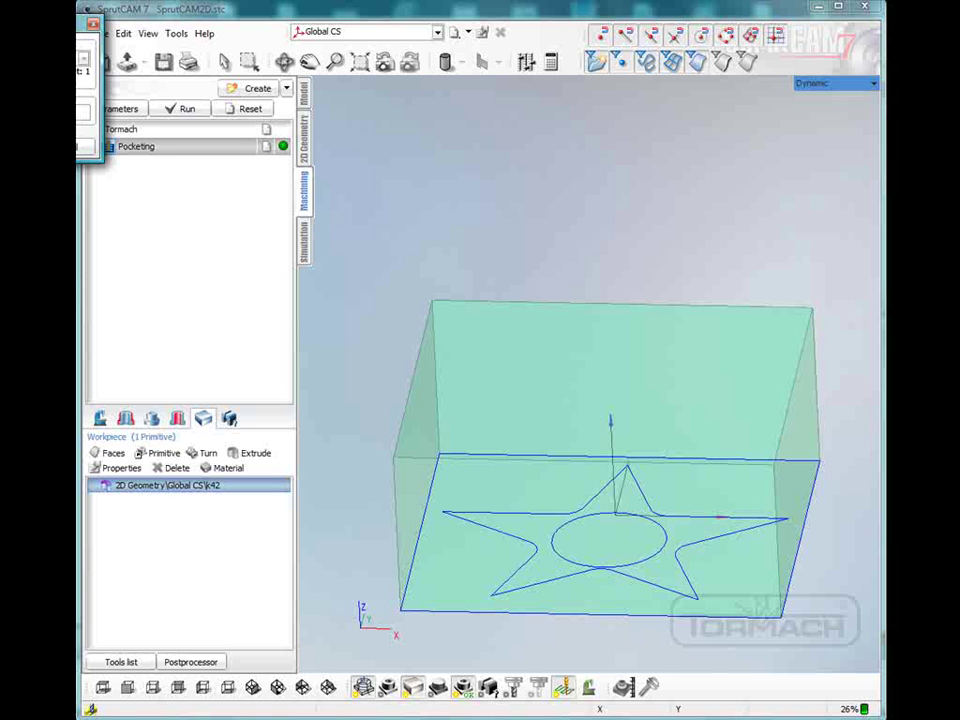
pyautogui.press('Return')
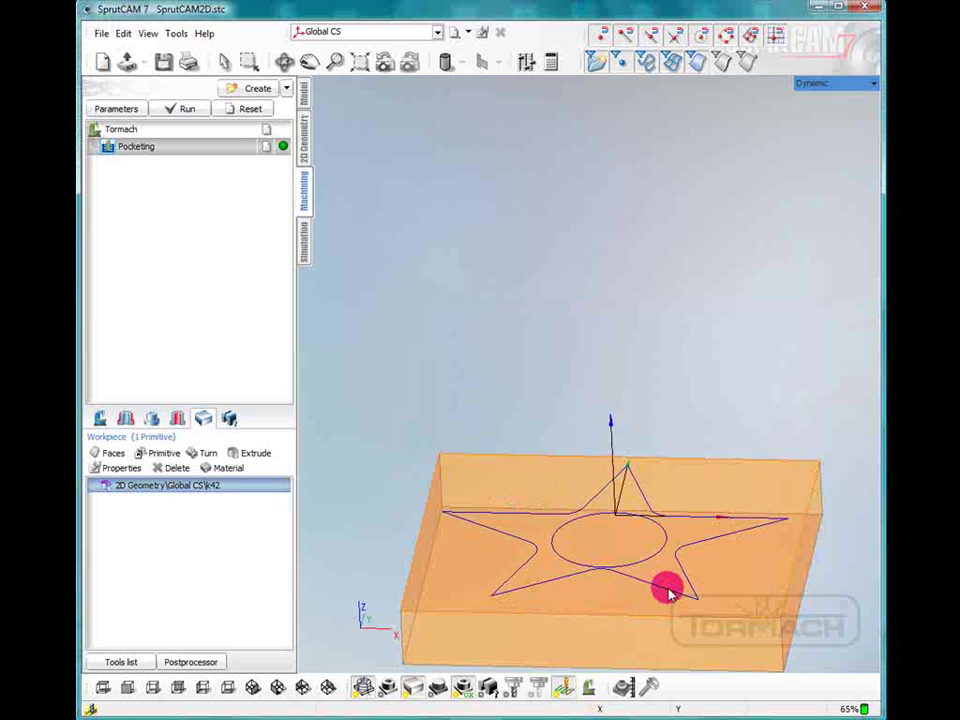
pyautogui.moveTo(698, 588); pyautogui.dragTo(667, 541, button='middle')
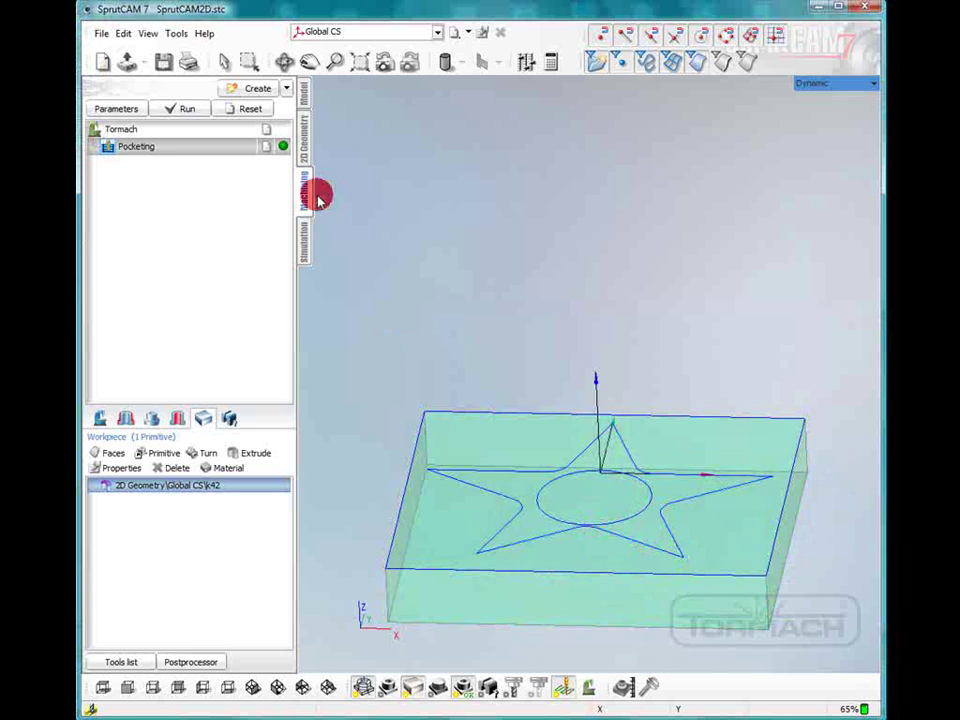
pyautogui.click(190, 110)
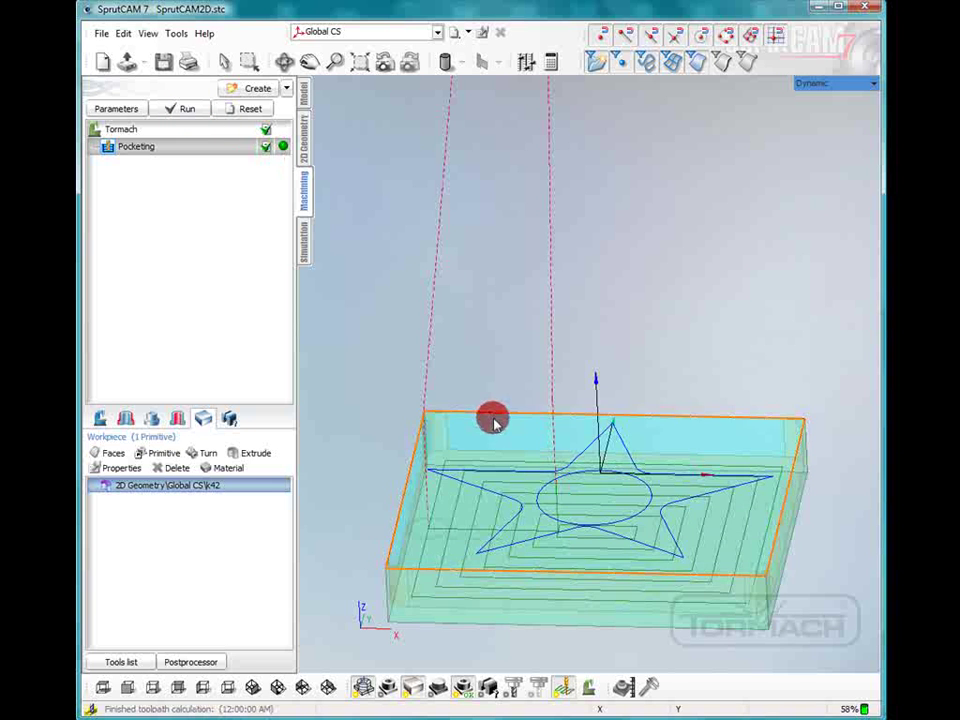
pyautogui.moveTo(500, 442); pyautogui.dragTo(491, 491, button='right')
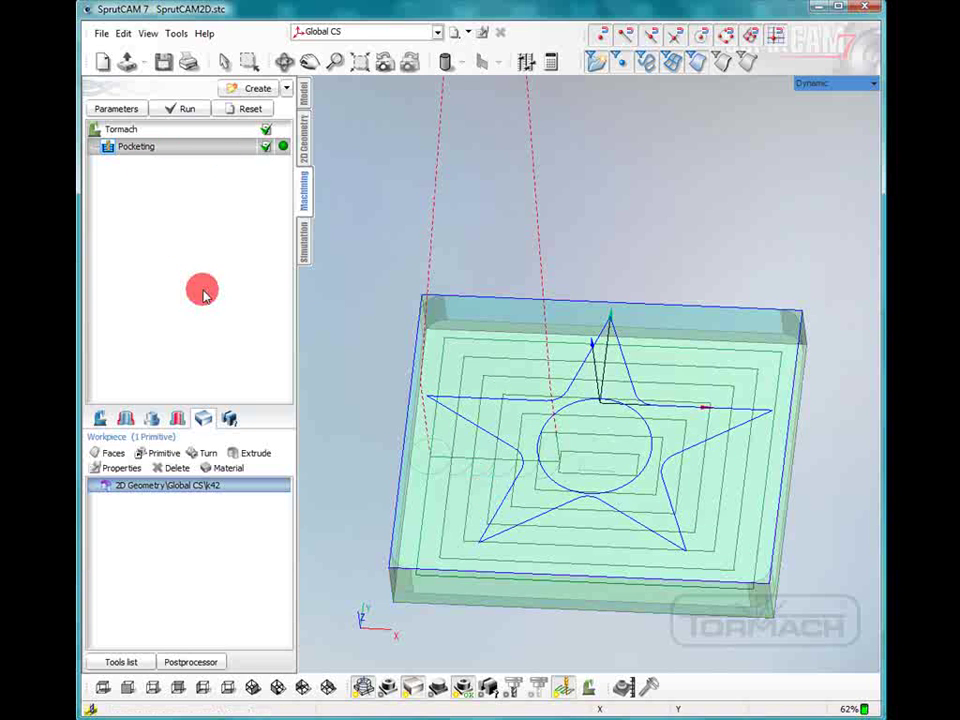
# Change the star chain in the job assignment from a cavity to an Inversion area and recalculate the toolpath.
pyautogui.click(123, 418)
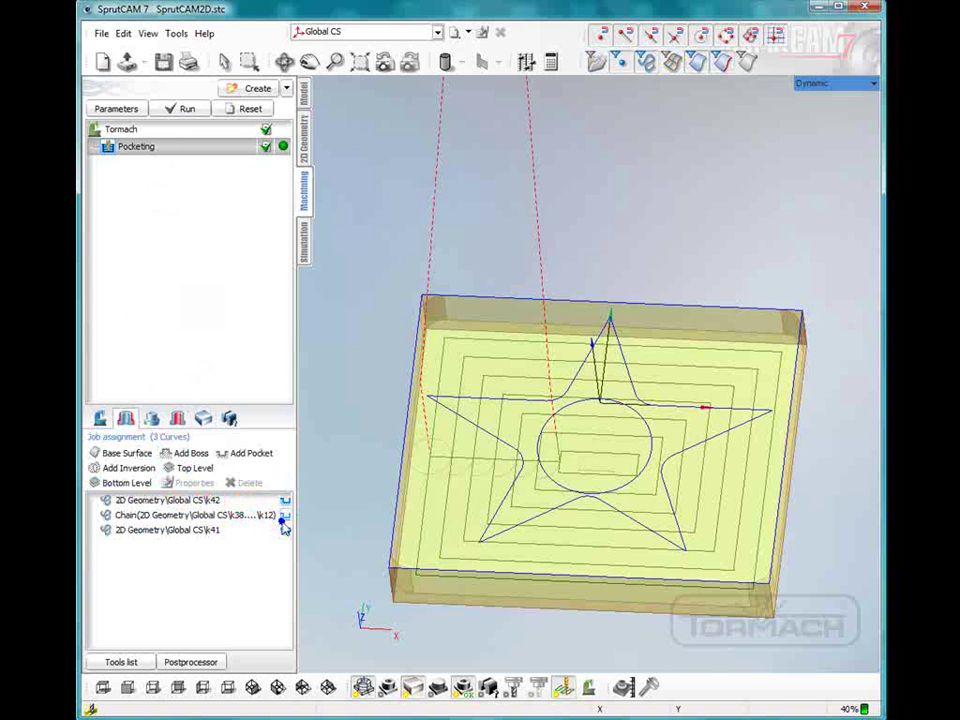
pyautogui.click(250, 513)
pyautogui.rightClick(281, 518)
pyautogui.click(340, 646)
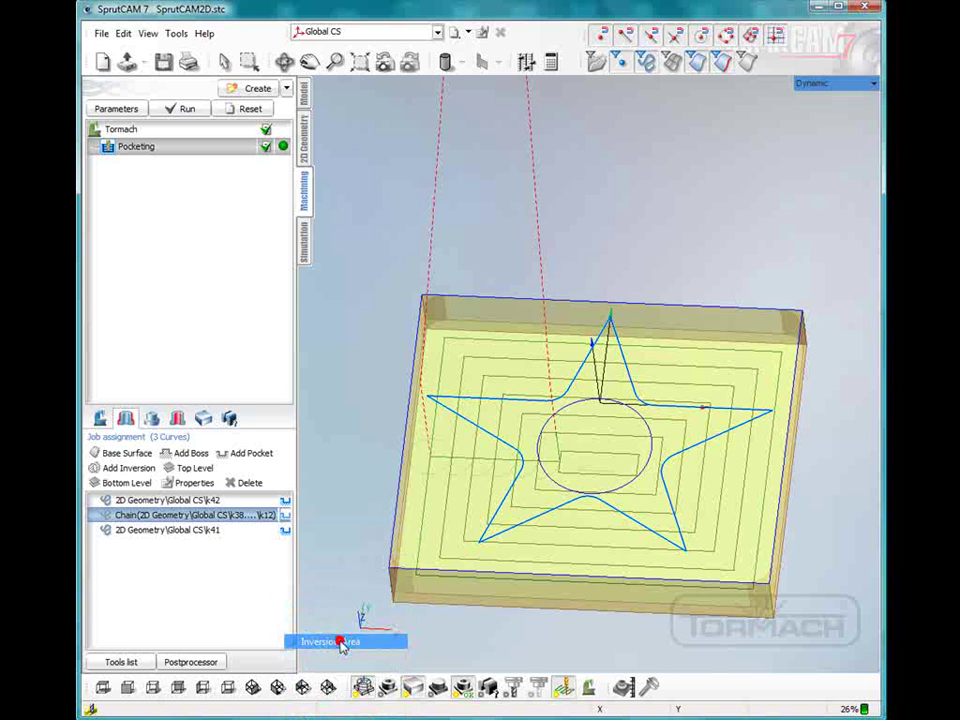
pyautogui.moveTo(439, 451)
pyautogui.mouseDown(button='middle')
pyautogui.moveTo(449, 471)
pyautogui.moveTo(454, 454)
pyautogui.mouseUp(button='middle')
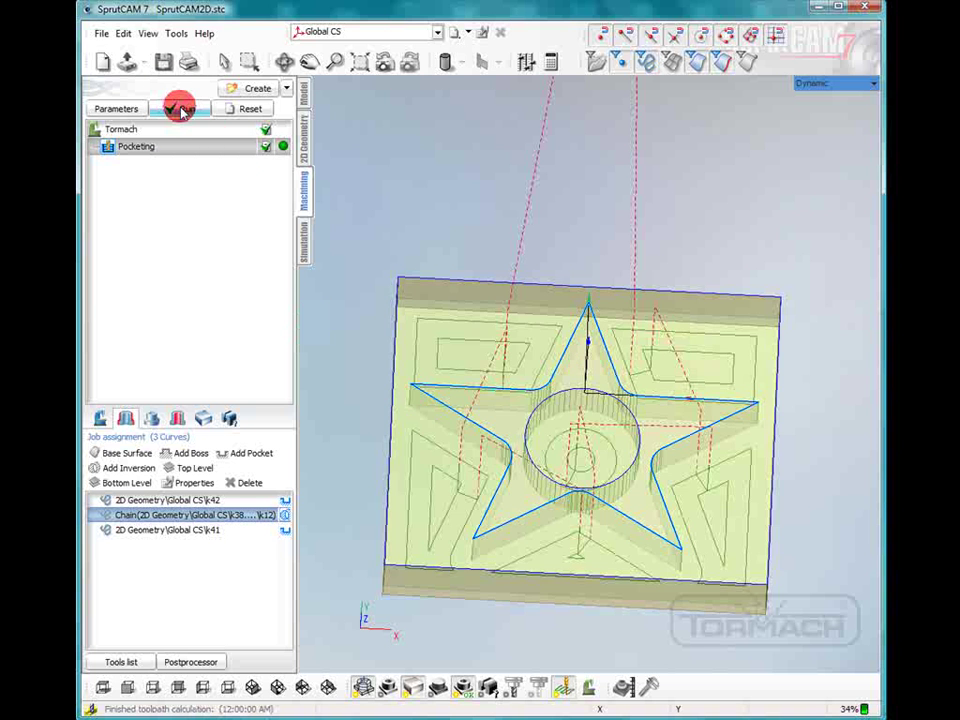
pyautogui.moveTo(546, 341); pyautogui.dragTo(544, 355, button='right')
pyautogui.click(287, 519)
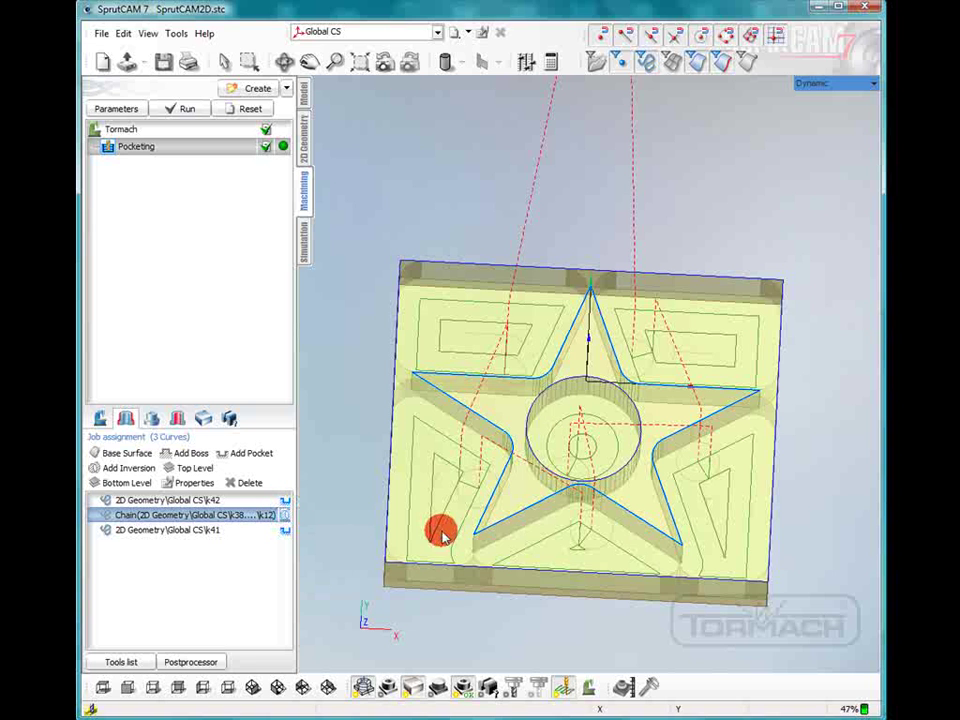
# Run the machining simulation of the recalculated pocketing operation and raise its movement speed.
pyautogui.moveTo(613, 436); pyautogui.dragTo(583, 423, button='right')
pyautogui.moveTo(613, 435)
pyautogui.mouseDown(button='middle')
pyautogui.moveTo(586, 425)
pyautogui.moveTo(619, 420)
pyautogui.mouseUp(button='middle')
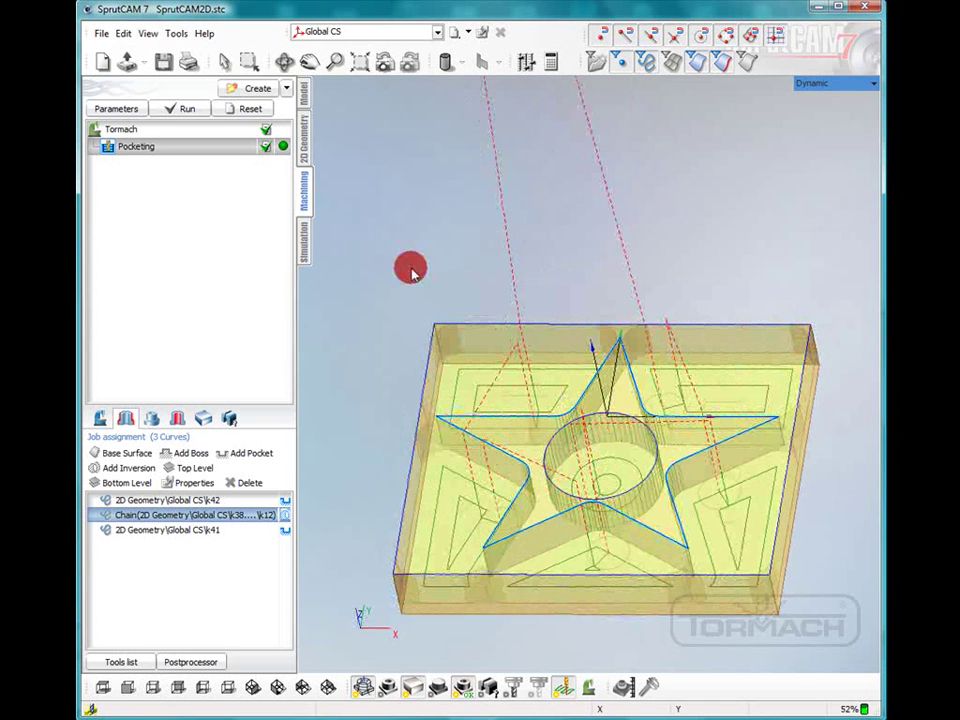
pyautogui.click(304, 250)
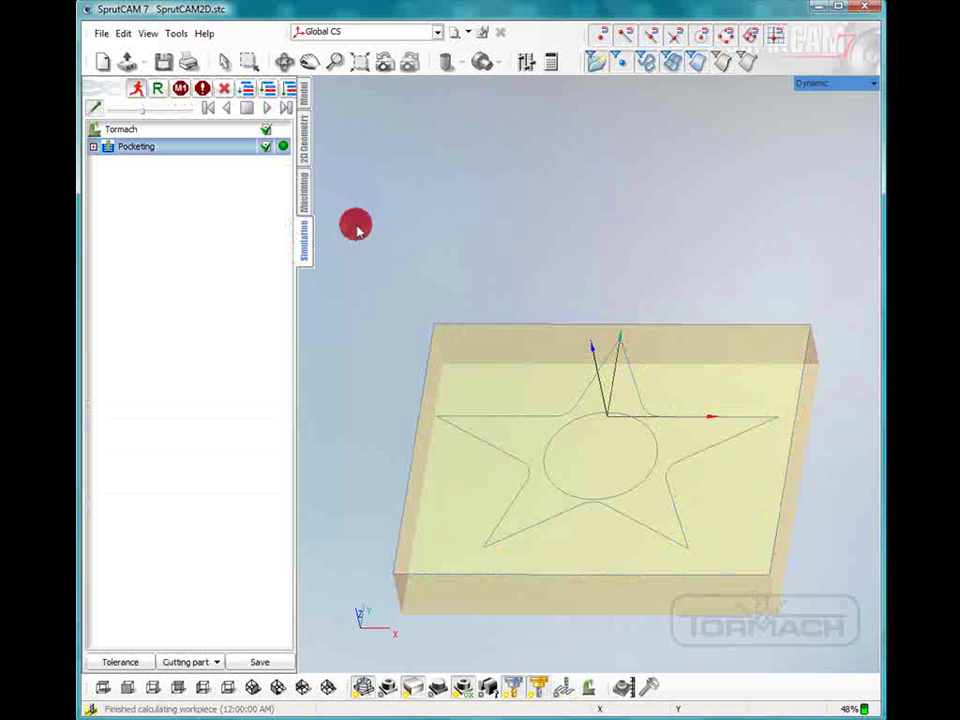
pyautogui.click(268, 90)
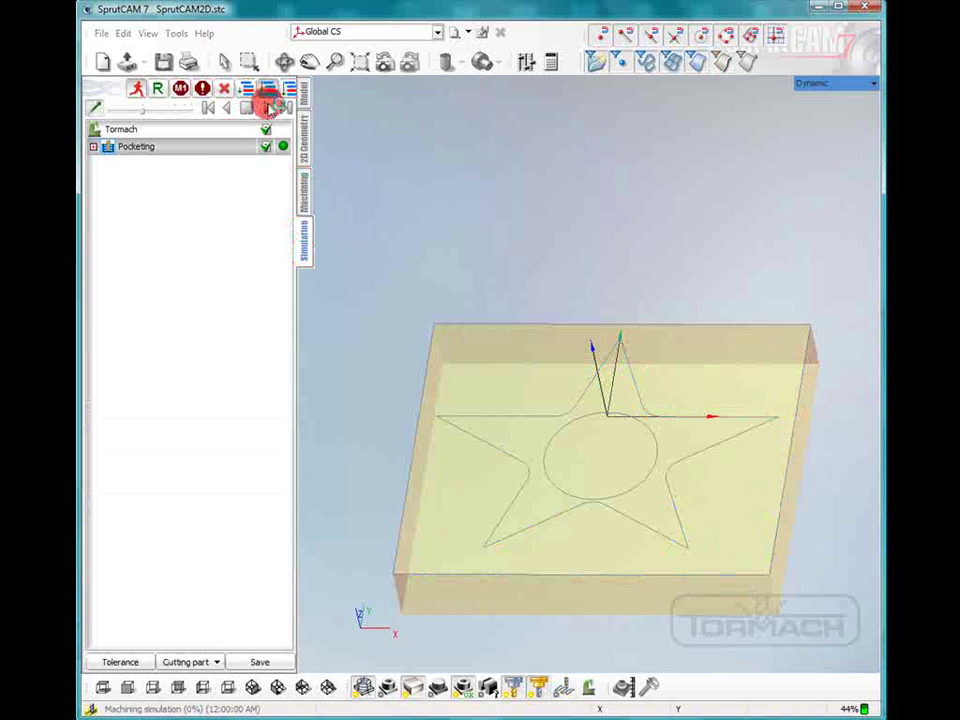
pyautogui.click(268, 108)
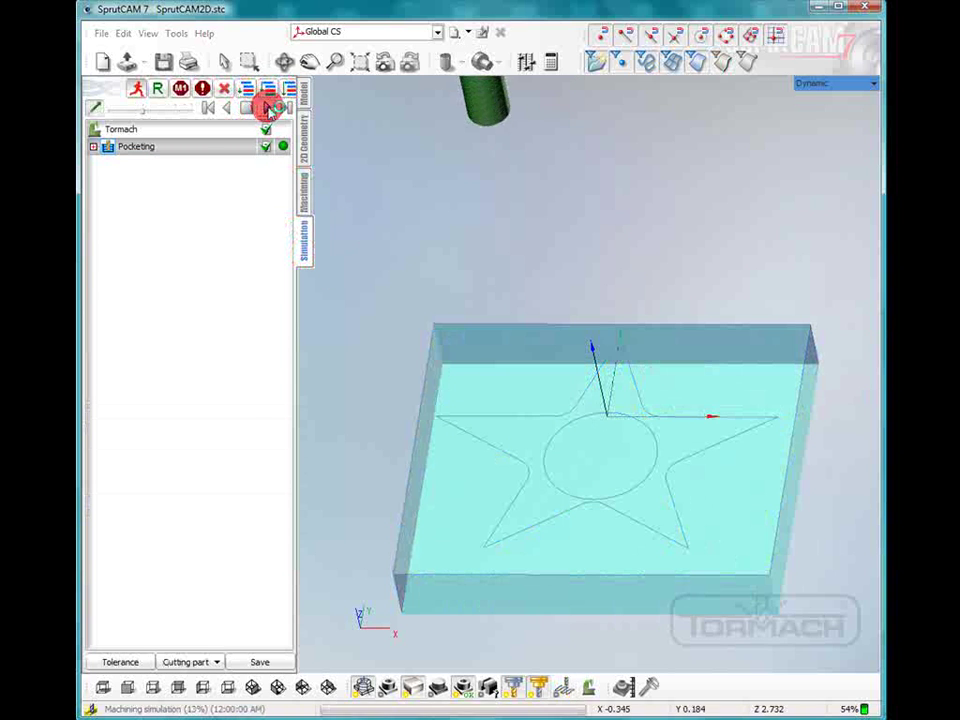
pyautogui.moveTo(147, 108); pyautogui.dragTo(176, 110)
pyautogui.click(176, 108)
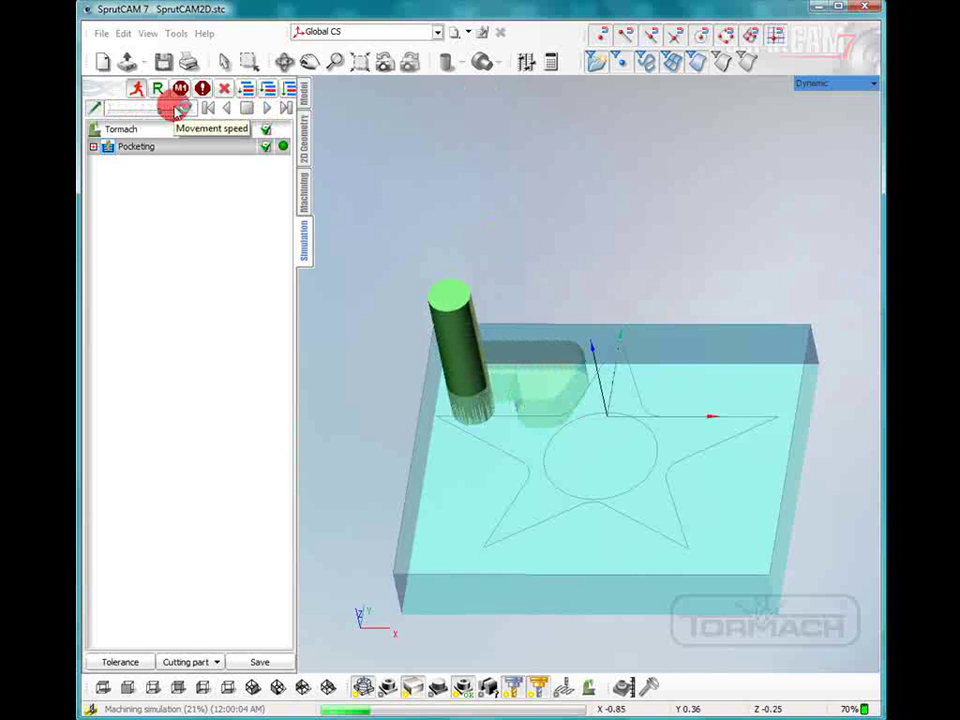
# Examine the simulated cuts around the star and inside its central circle from several angles.
pyautogui.rightClick(507, 476)
pyautogui.moveTo(536, 532); pyautogui.dragTo(520, 583, button='right')
pyautogui.moveTo(362, 500)
pyautogui.mouseDown(button='right')
pyautogui.moveTo(350, 523)
pyautogui.moveTo(336, 513)
pyautogui.mouseUp(button='right')
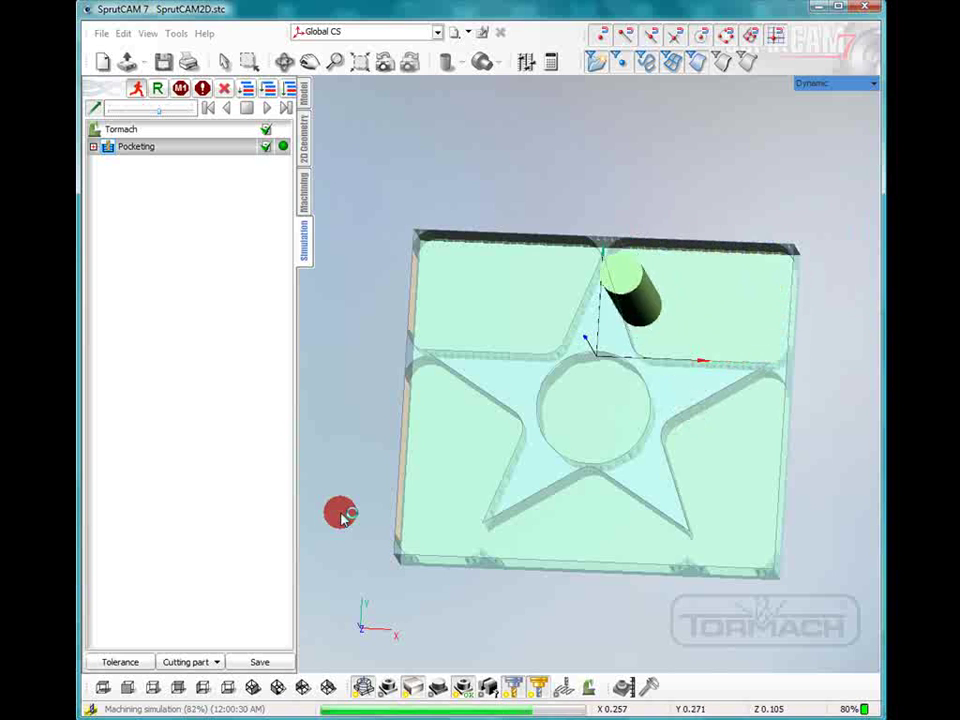
pyautogui.moveTo(488, 510); pyautogui.dragTo(525, 475, button='right')
pyautogui.moveTo(528, 476); pyautogui.dragTo(593, 400)
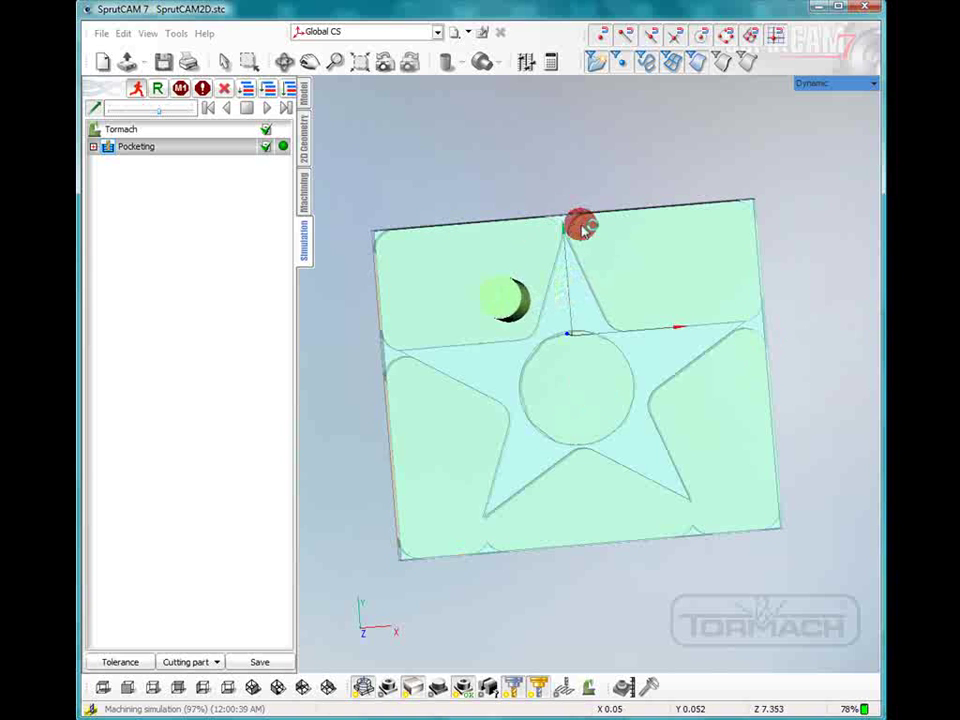
pyautogui.moveTo(476, 448); pyautogui.dragTo(603, 408, button='right')
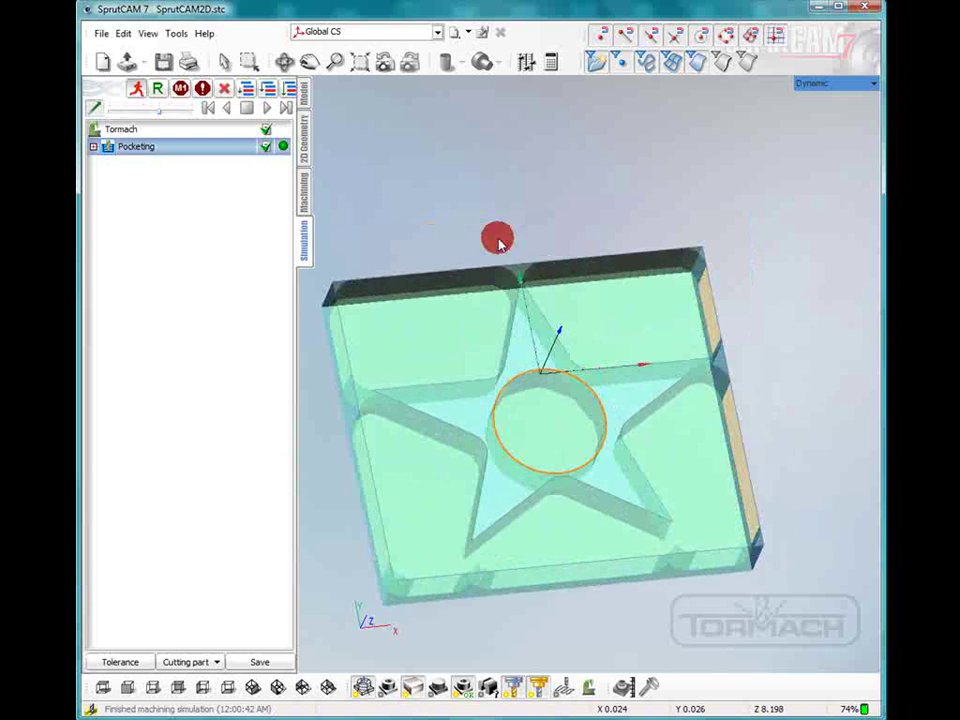
pyautogui.moveTo(503, 447); pyautogui.dragTo(455, 517, button='right')
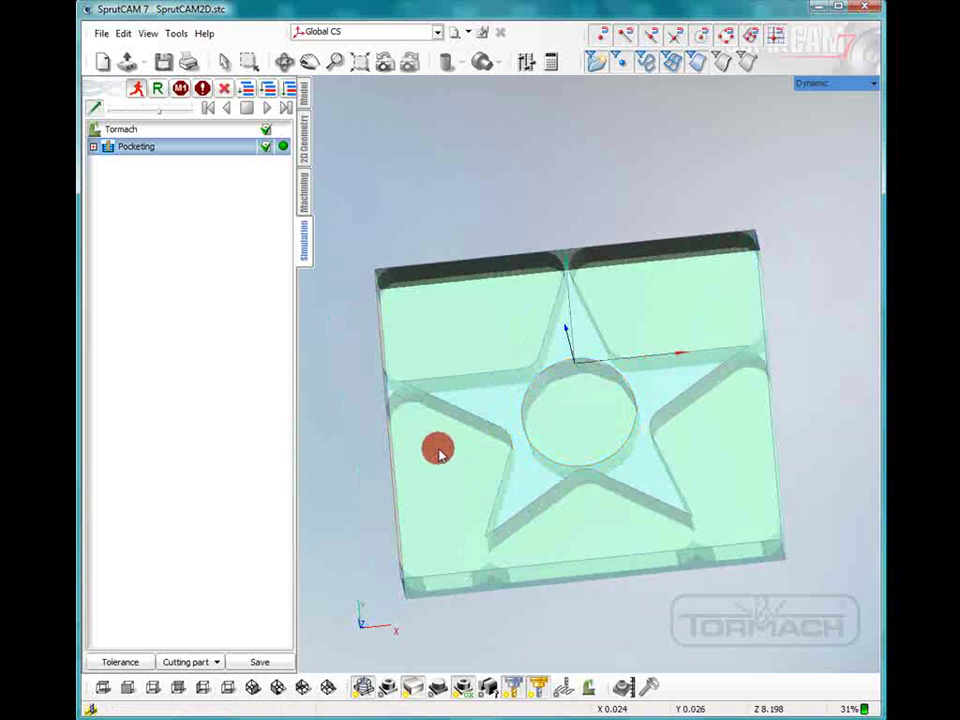